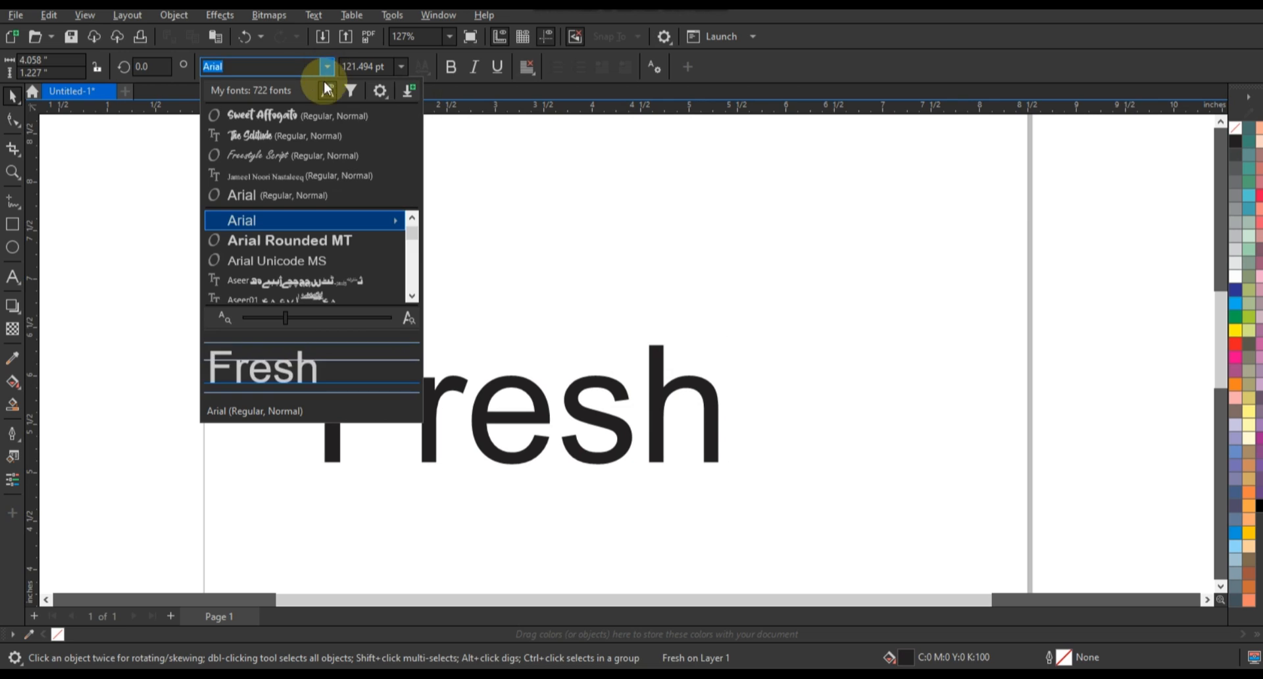
- Change the "Fresh" text's font to Sweet Affogato and convert the text to curves
{"action": "left_click", "coordinate": [303, 116]}
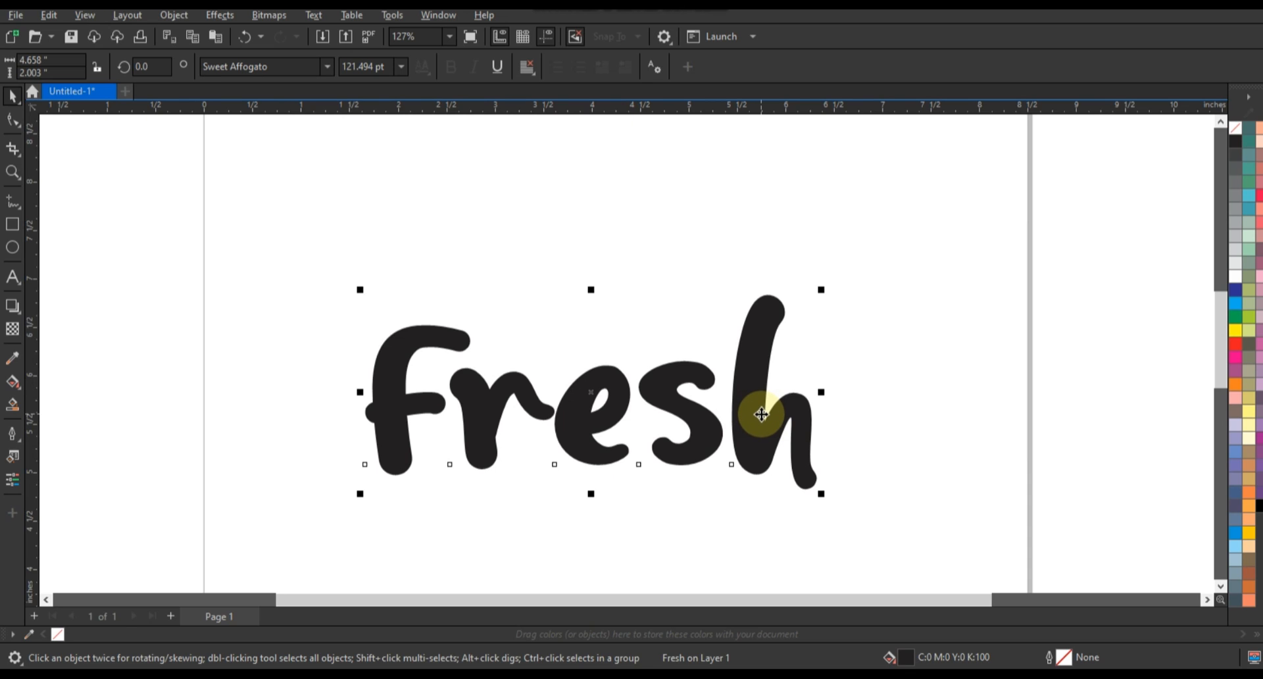
{"action": "scroll", "coordinate": [754, 414], "scroll_direction": "down", "scroll_amount": 1}
{"action": "left_click", "coordinate": [197, 383]}
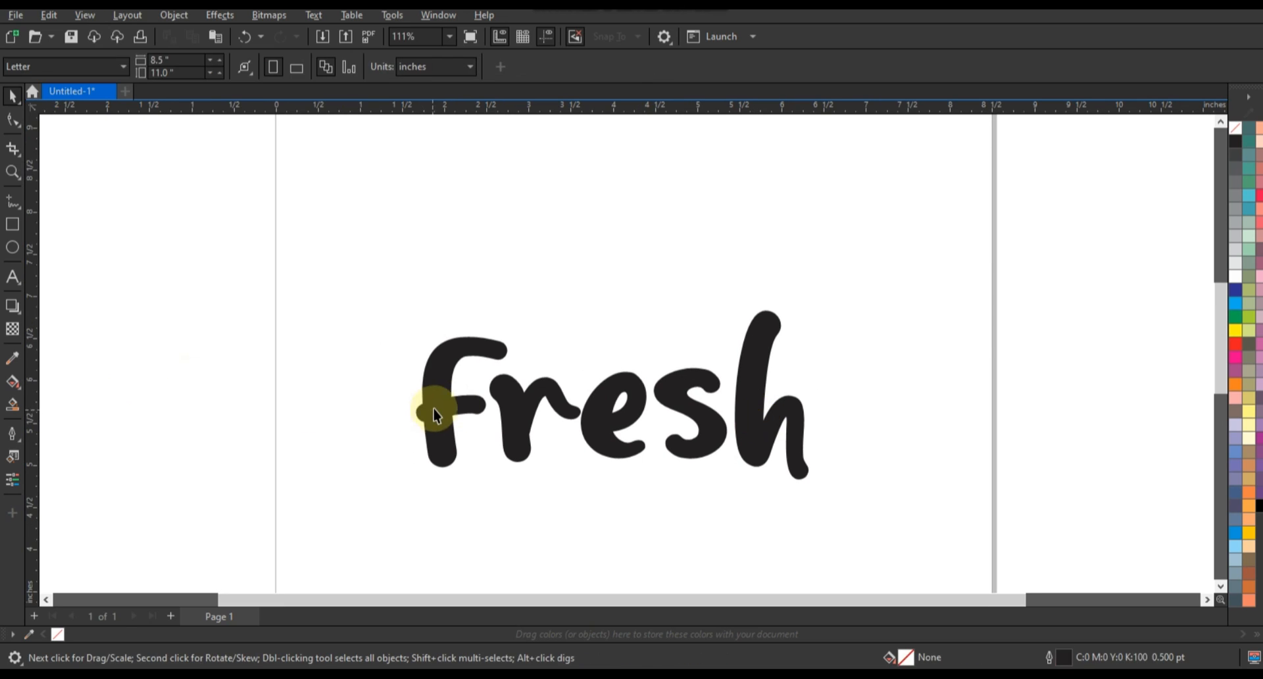
{"action": "left_click", "coordinate": [440, 404]}
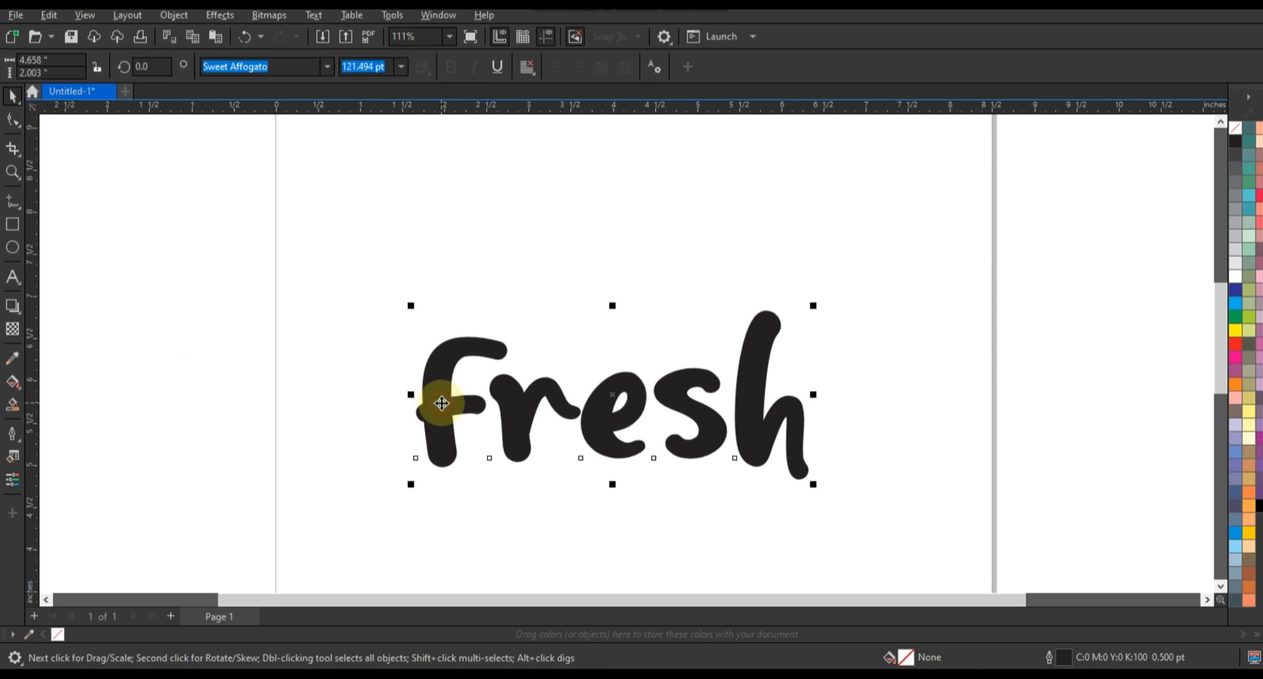
{"action": "left_click", "coordinate": [173, 16]}
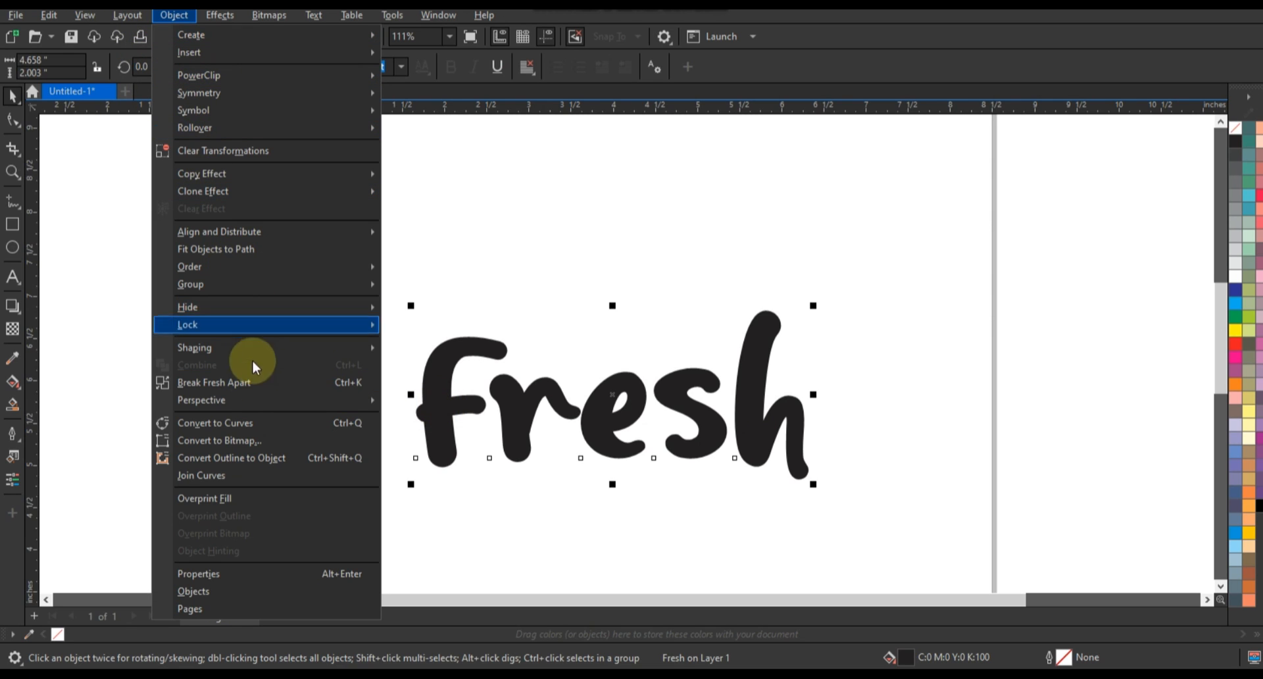
{"action": "left_click", "coordinate": [235, 421]}
{"action": "left_click", "coordinate": [225, 400]}
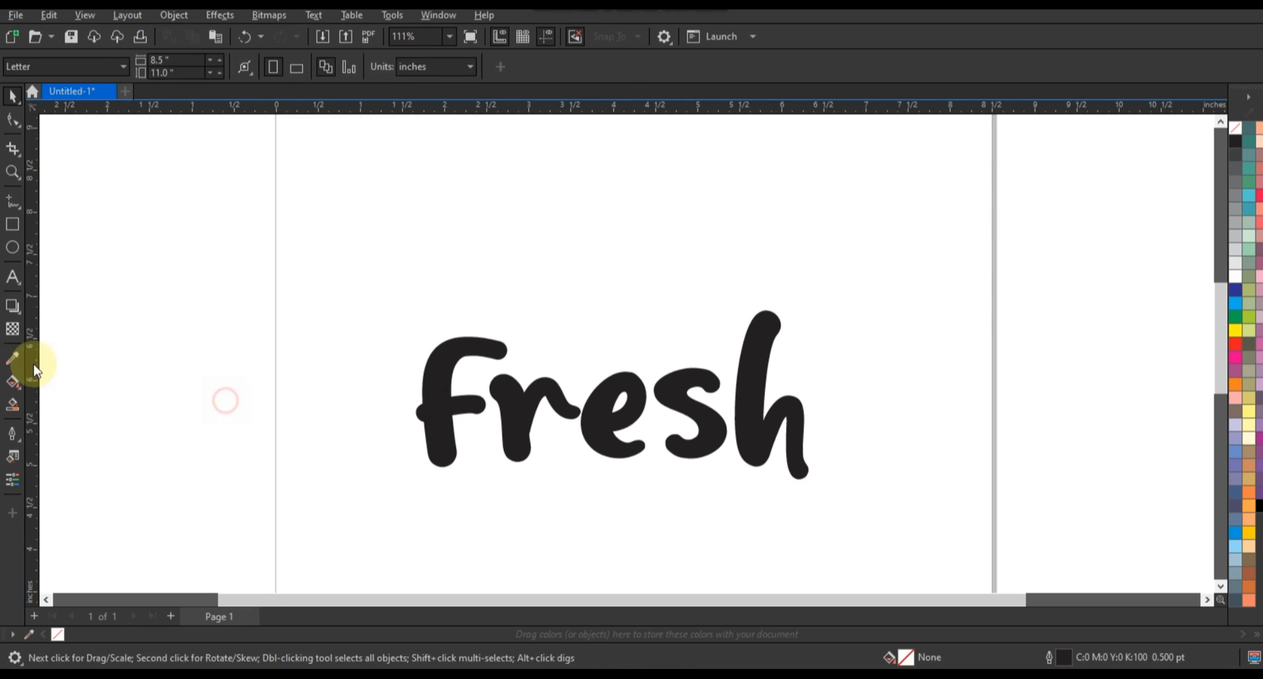
- Add the text "FOOD" in bold Arial, enlarge it and place it beneath the middle of "Fresh"
{"action": "left_click", "coordinate": [13, 278]}
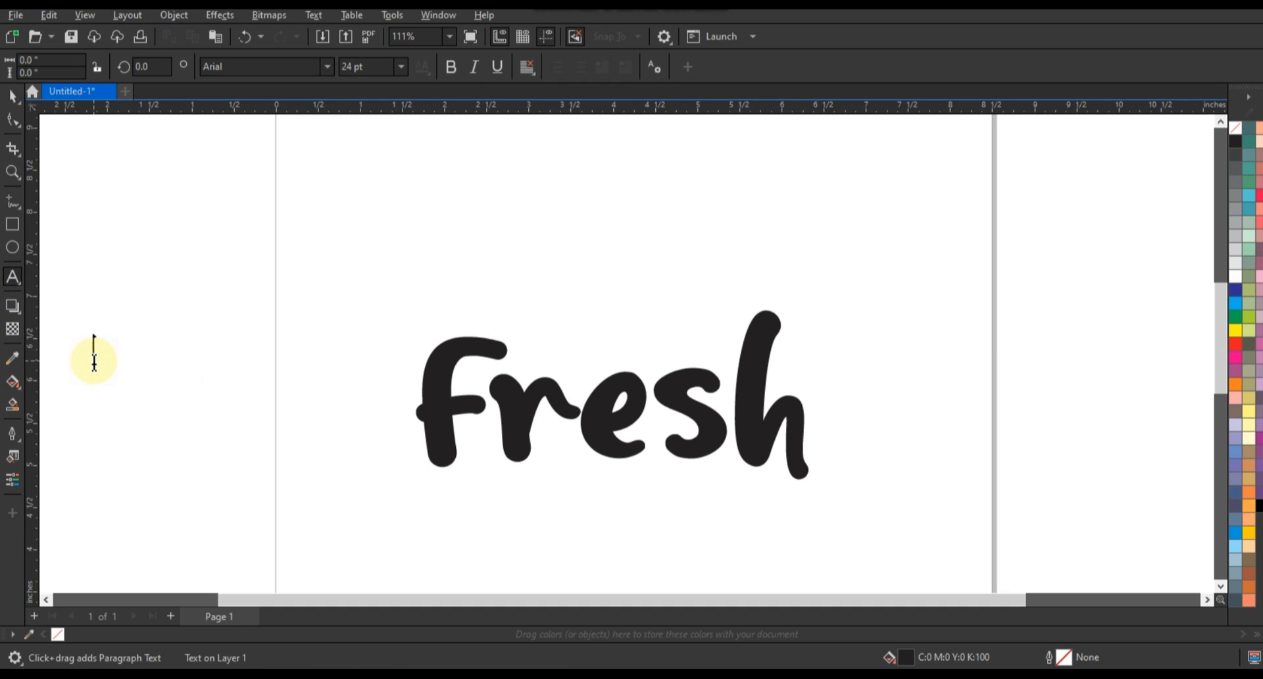
{"action": "left_click", "coordinate": [13, 96]}
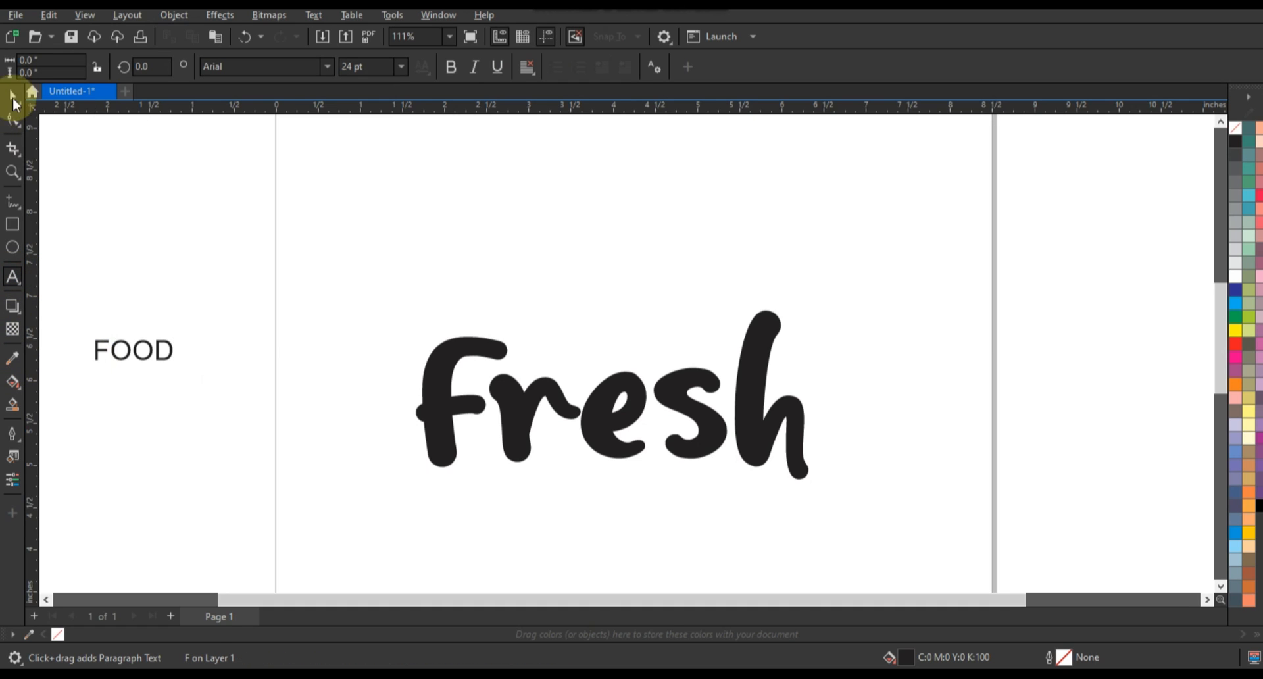
{"action": "left_click", "coordinate": [451, 66]}
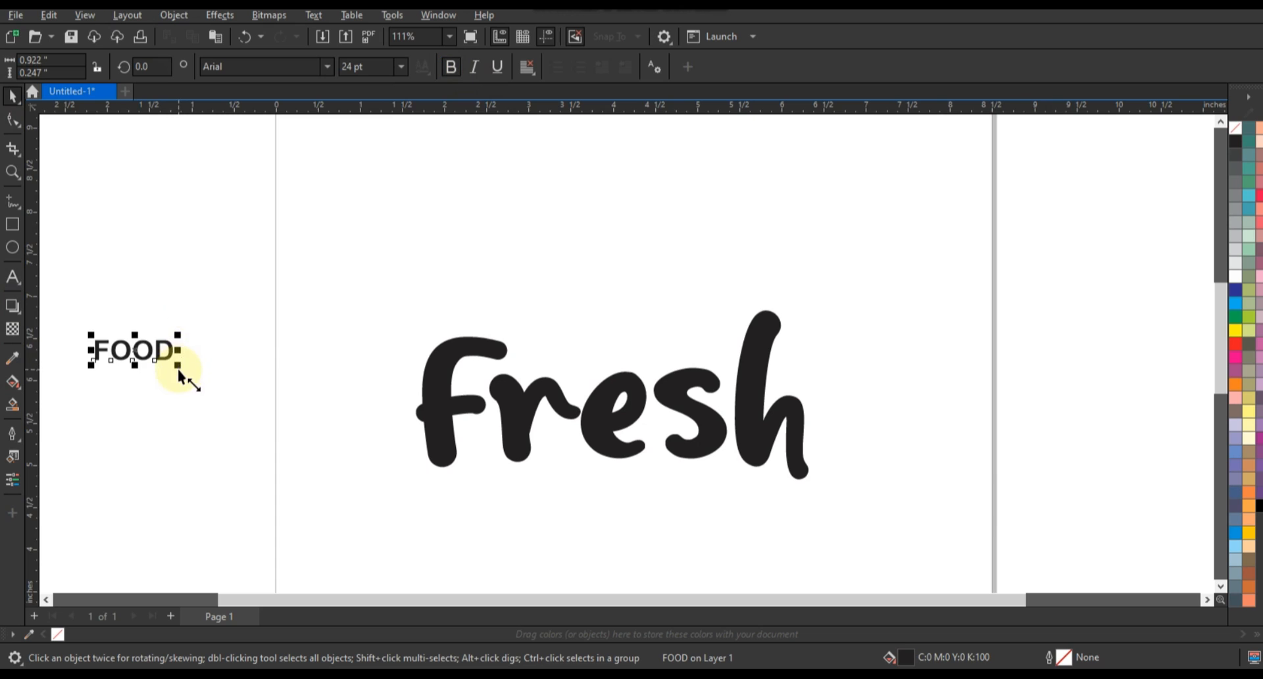
{"action": "left_click_drag", "start_coordinate": [179, 375], "coordinate": [653, 509]}
{"action": "left_click", "coordinate": [936, 427]}
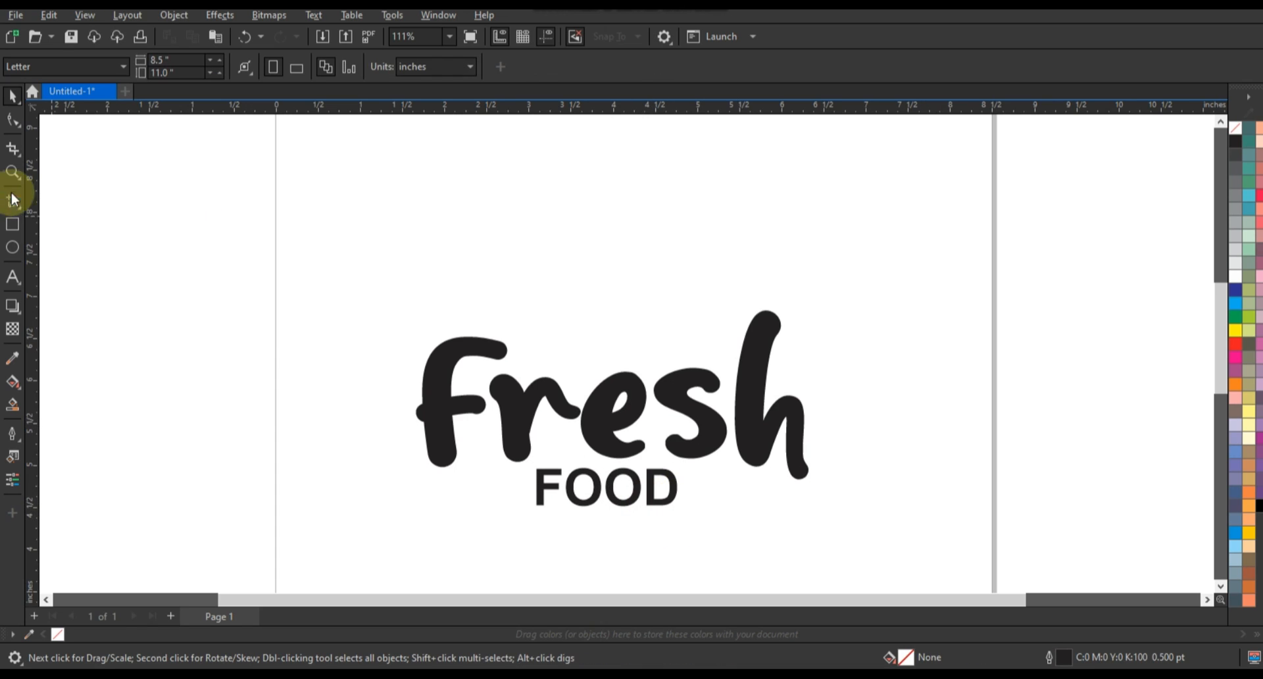
- Draw a closed two-segment line sloping upward above the letters "es", about 1.5 by 0.7 inches
{"action": "left_click", "coordinate": [12, 172]}
{"action": "left_click_drag", "start_coordinate": [372, 236], "coordinate": [906, 499]}
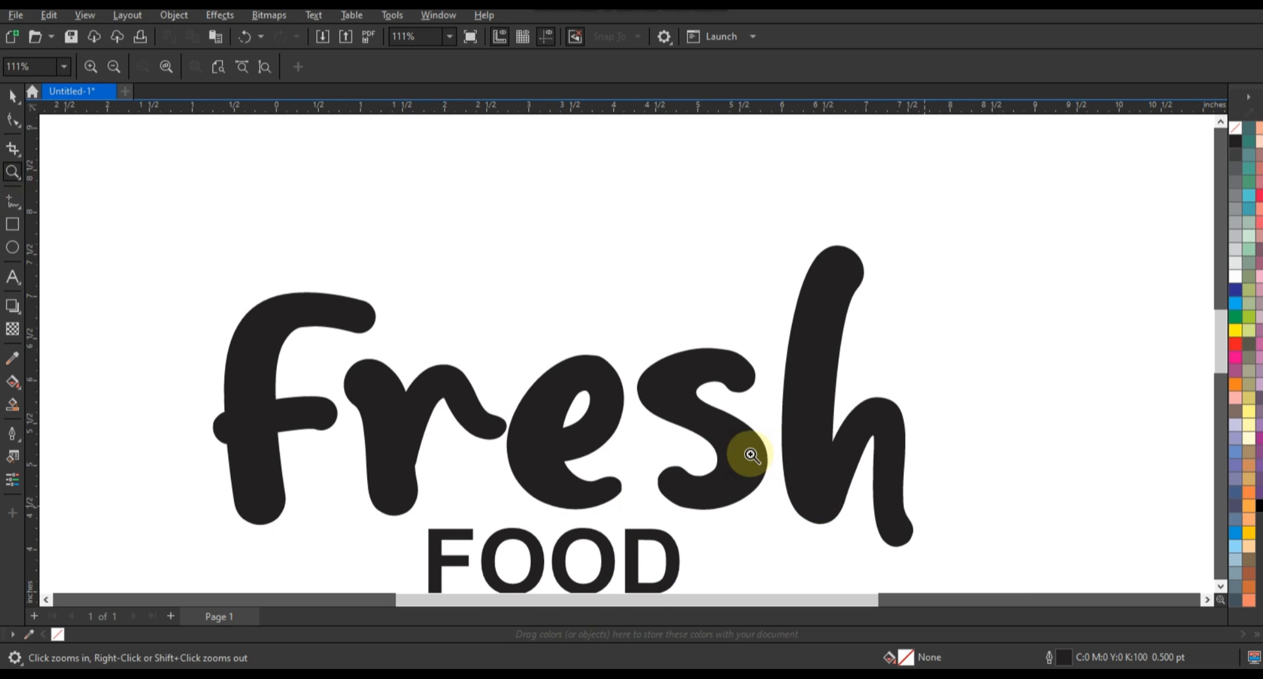
{"action": "left_click", "coordinate": [12, 201]}
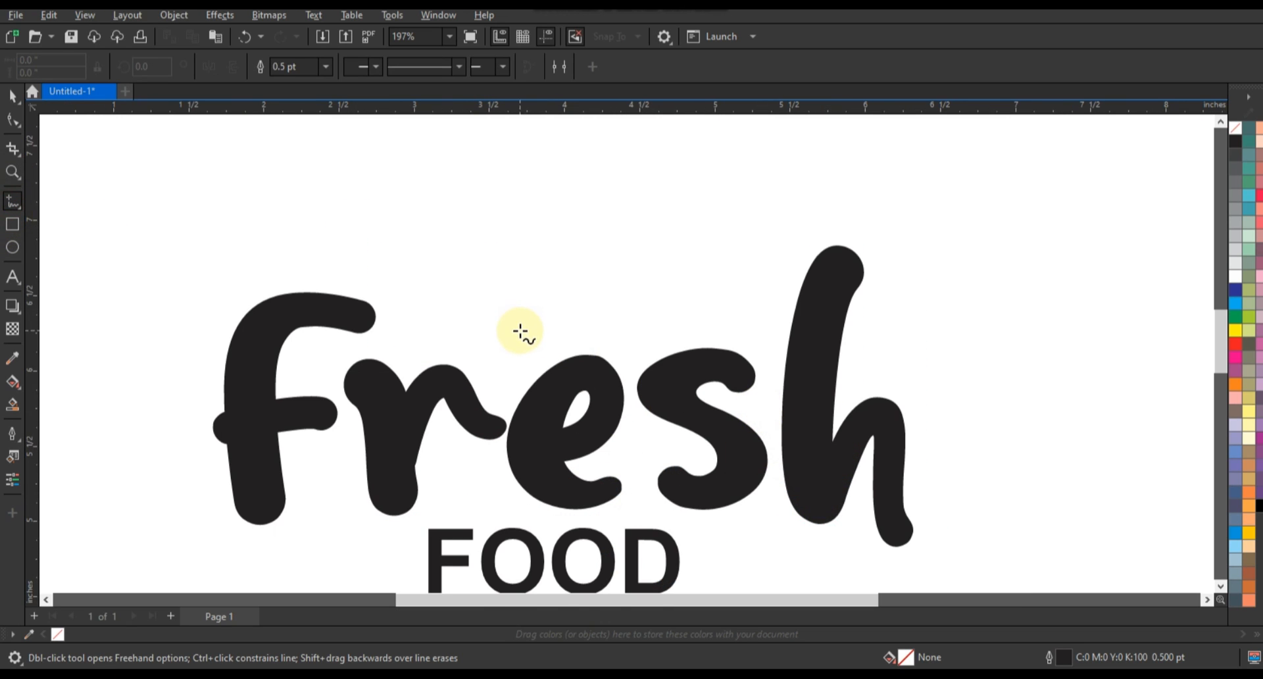
{"action": "left_click", "coordinate": [492, 329]}
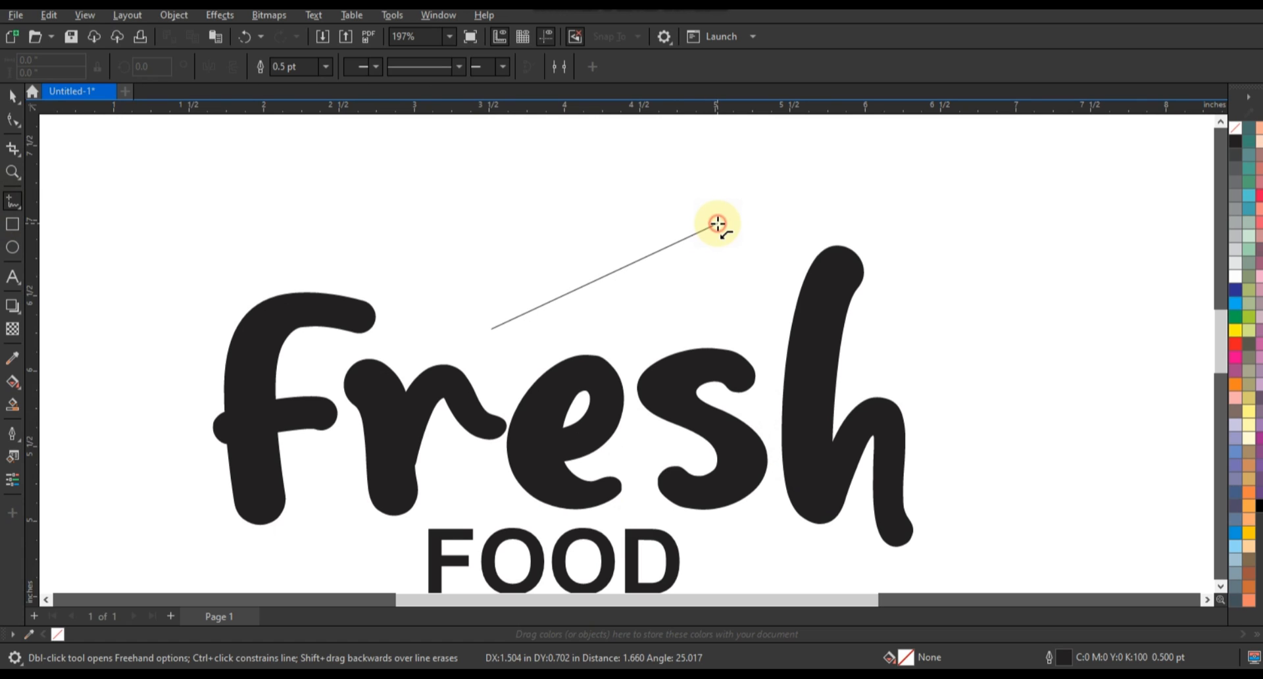
{"action": "left_click", "coordinate": [718, 224]}
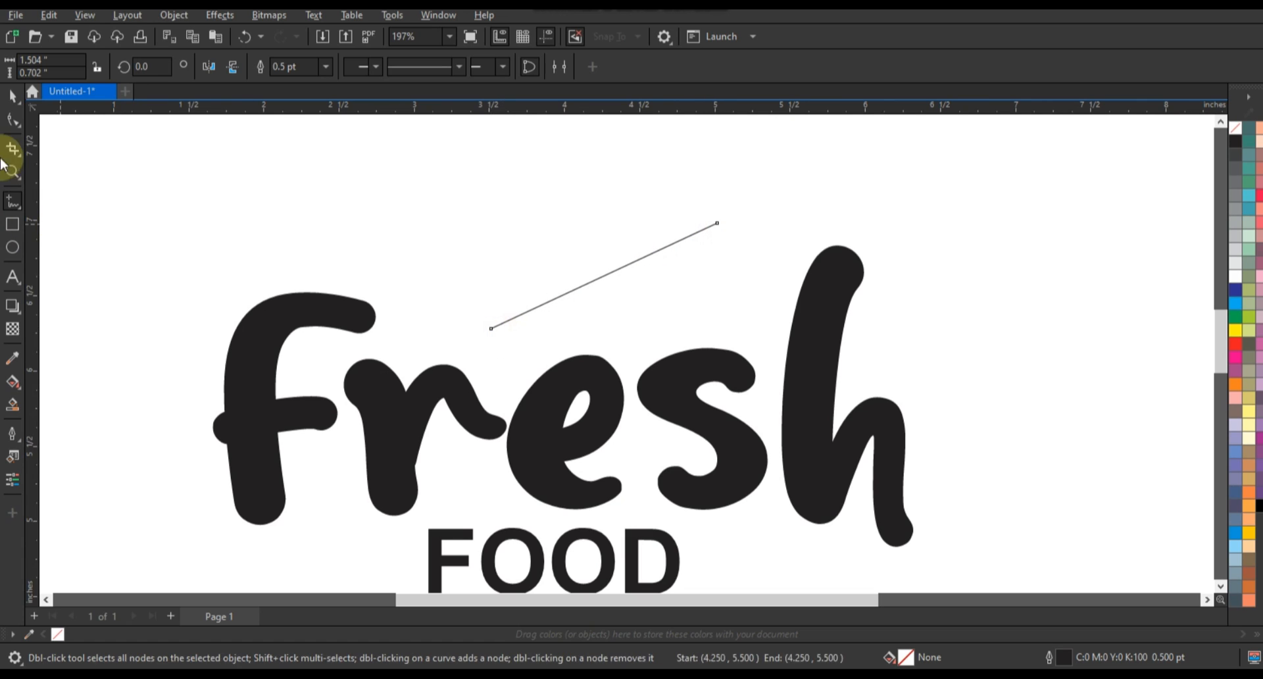
- Convert both line segments to curves and bend them apart into a pointed leaf outline
{"action": "left_click", "coordinate": [13, 119]}
{"action": "mouse_move", "coordinate": [462, 202]}
{"action": "left_mouse_down"}
{"action": "mouse_move", "coordinate": [626, 324]}
{"action": "mouse_move", "coordinate": [746, 381]}
{"action": "left_mouse_up"}
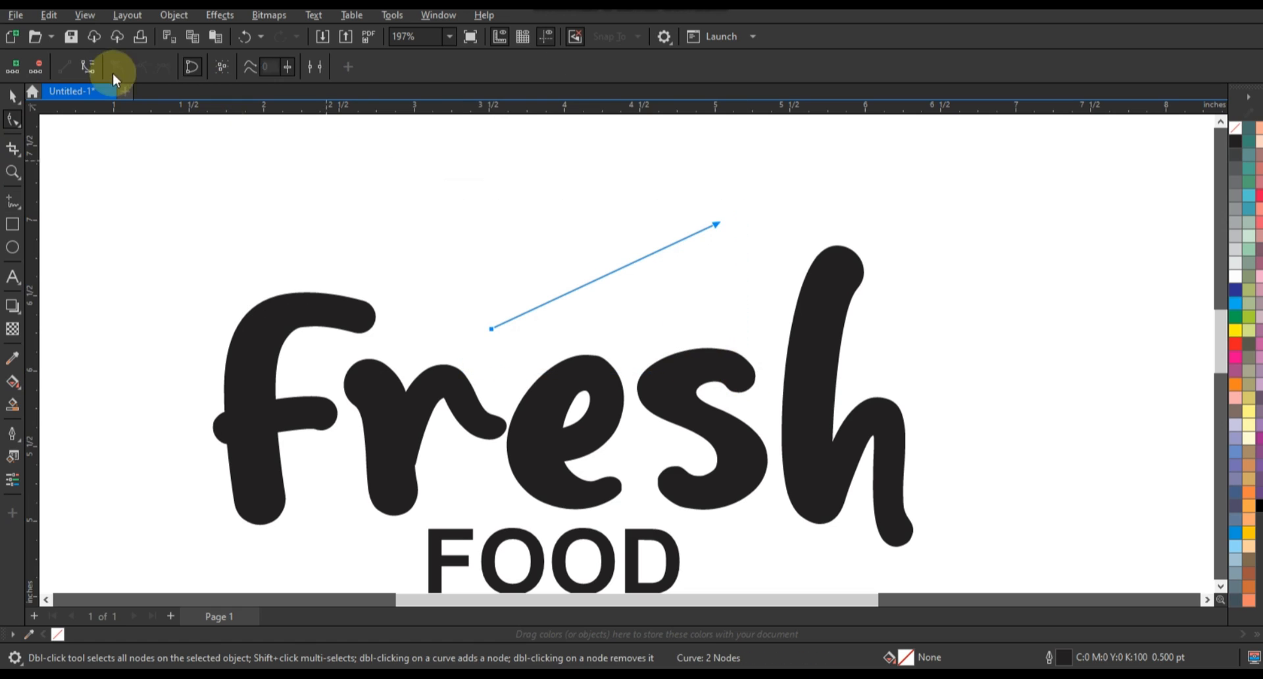
{"action": "left_click", "coordinate": [100, 68]}
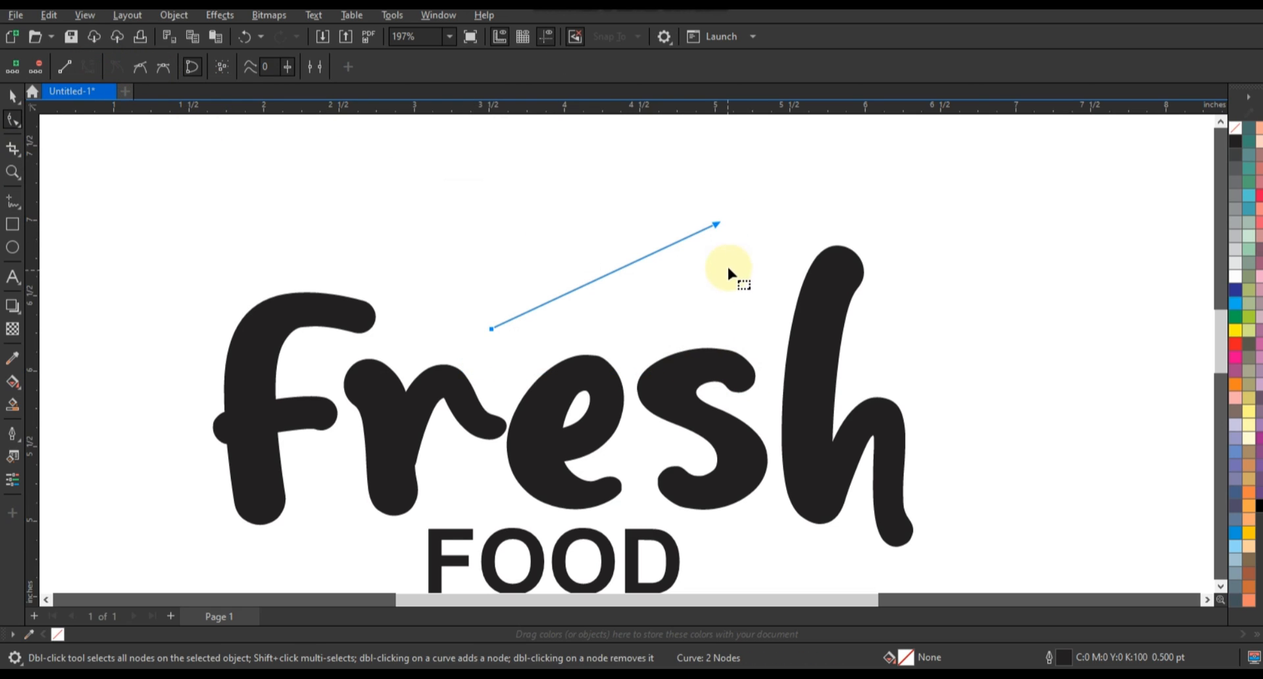
{"action": "left_click_drag", "start_coordinate": [611, 274], "coordinate": [632, 325]}
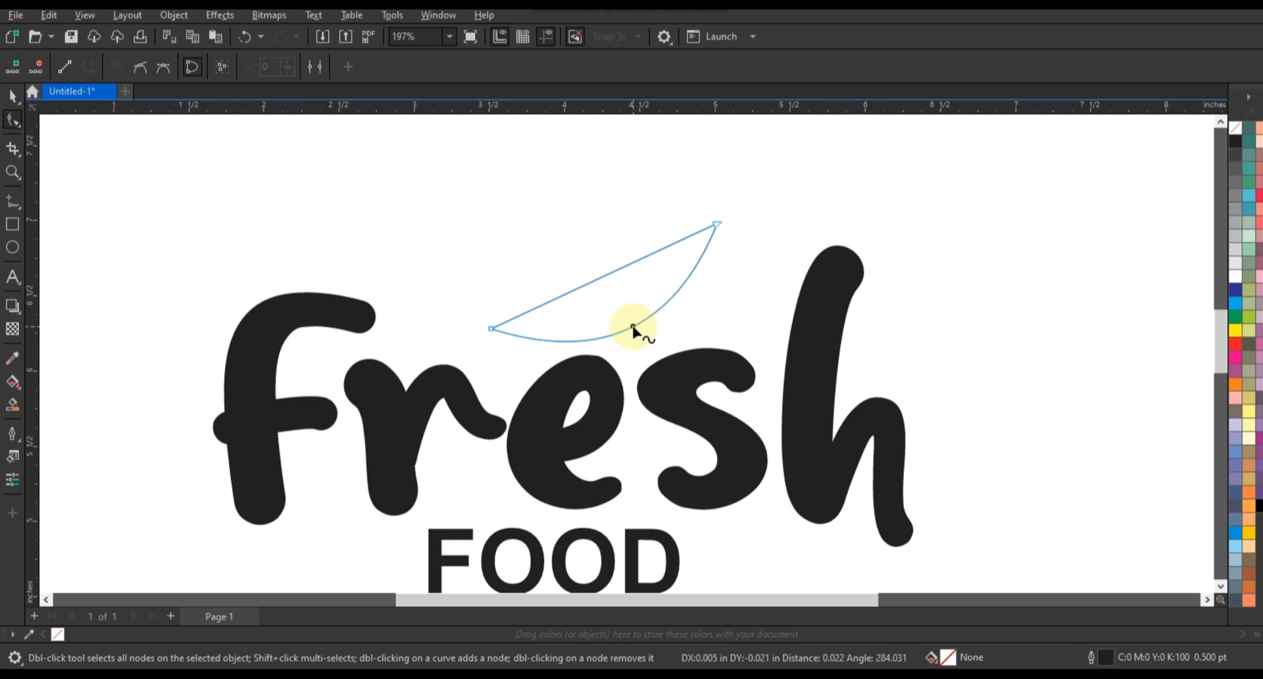
{"action": "left_click_drag", "start_coordinate": [565, 294], "coordinate": [505, 210]}
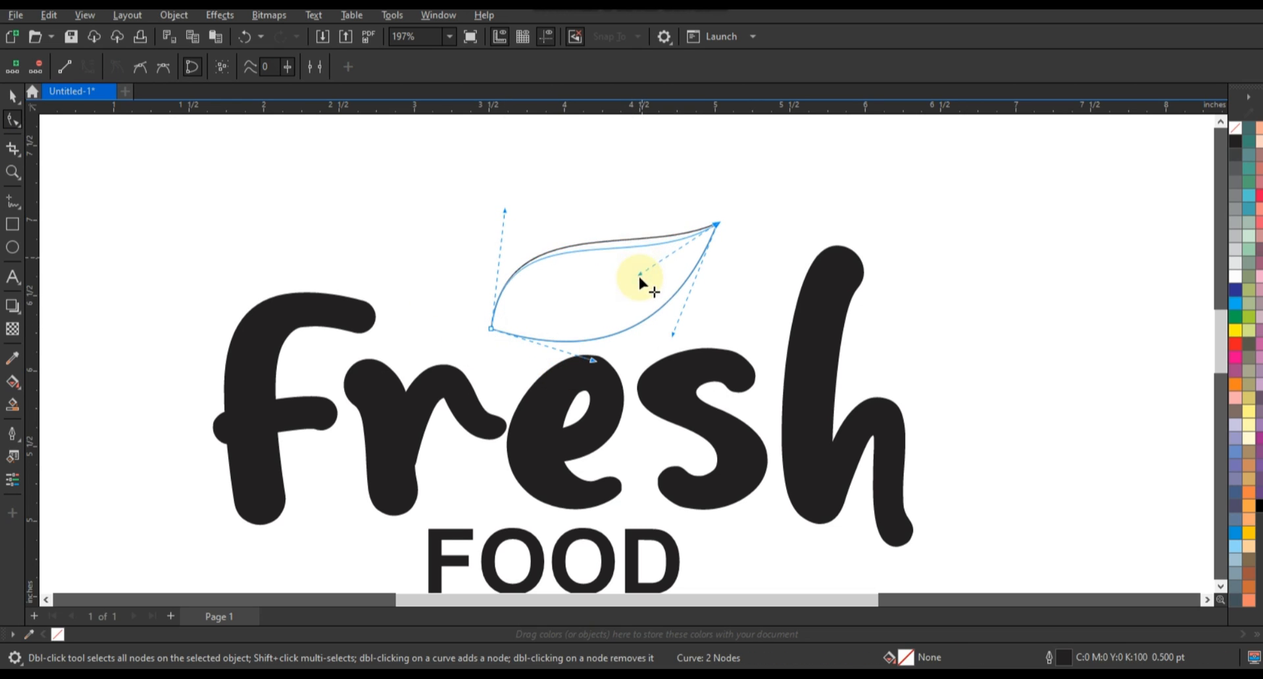
- Refine the leaf outline by adjusting its curve handles and shifting its lower-left node slightly inward
{"action": "left_click_drag", "start_coordinate": [639, 277], "coordinate": [639, 278]}
{"action": "left_click_drag", "start_coordinate": [504, 211], "coordinate": [514, 206]}
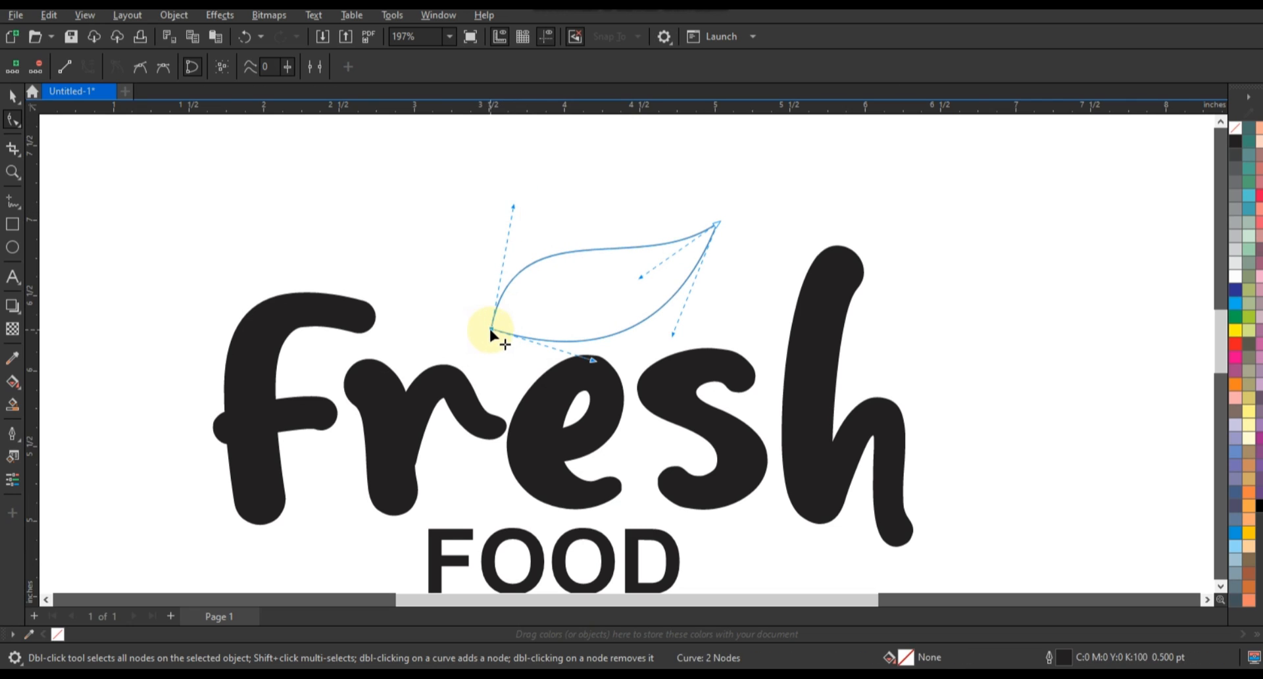
{"action": "left_click_drag", "start_coordinate": [490, 329], "coordinate": [507, 328]}
{"action": "left_click_drag", "start_coordinate": [671, 337], "coordinate": [668, 344]}
- Draw a narrow open V-shaped line for the vein, about 0.8 by 0.35 inches, from outside the leaf's base into its middle
{"action": "left_click", "coordinate": [13, 201]}
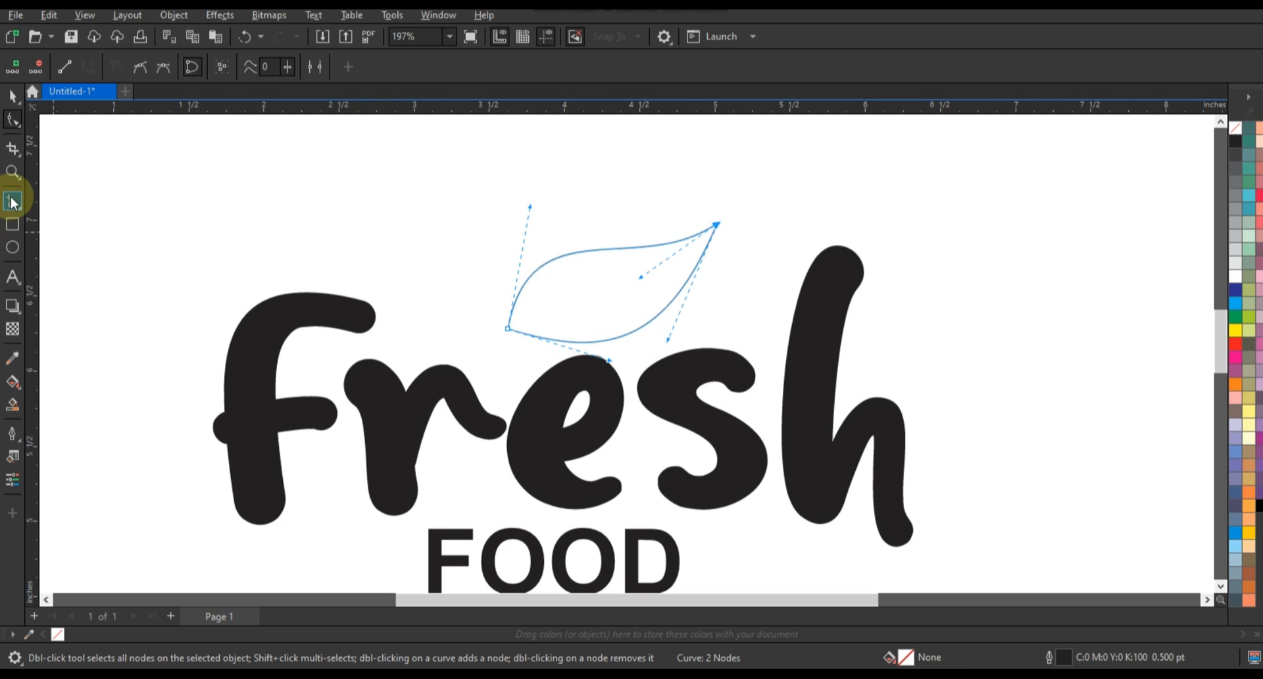
{"action": "left_click", "coordinate": [492, 330]}
{"action": "double_click", "coordinate": [607, 288]}
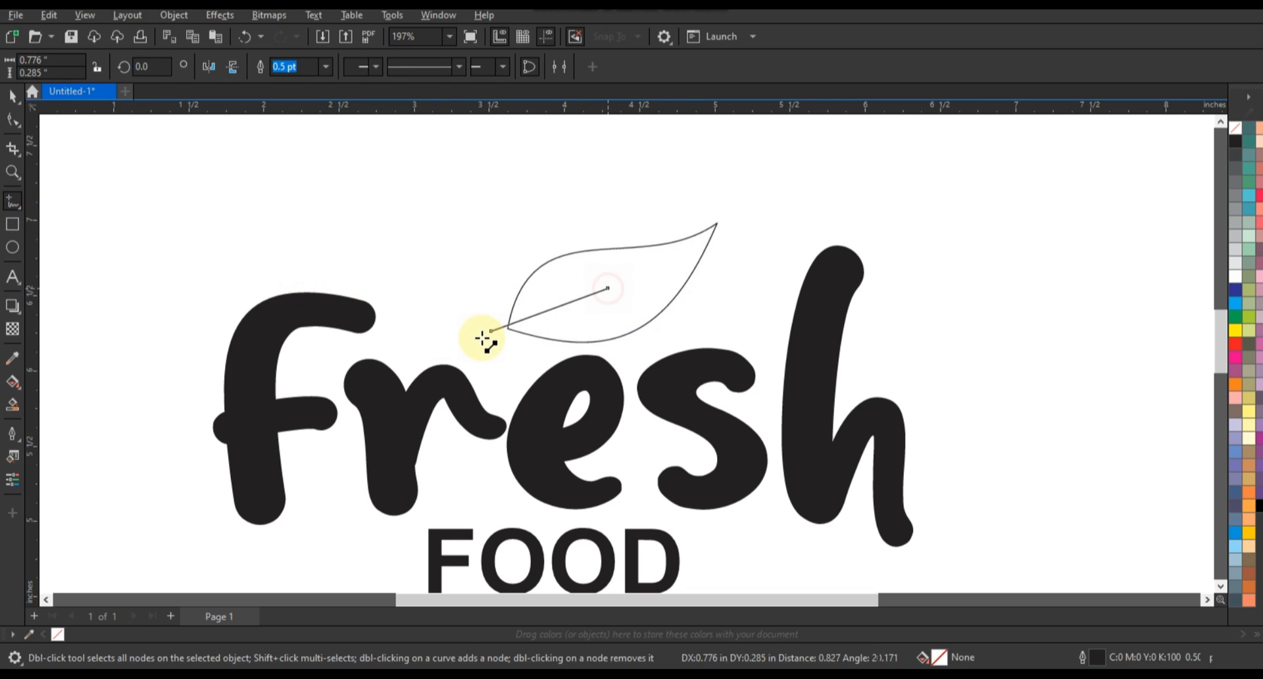
{"action": "left_click", "coordinate": [487, 340]}
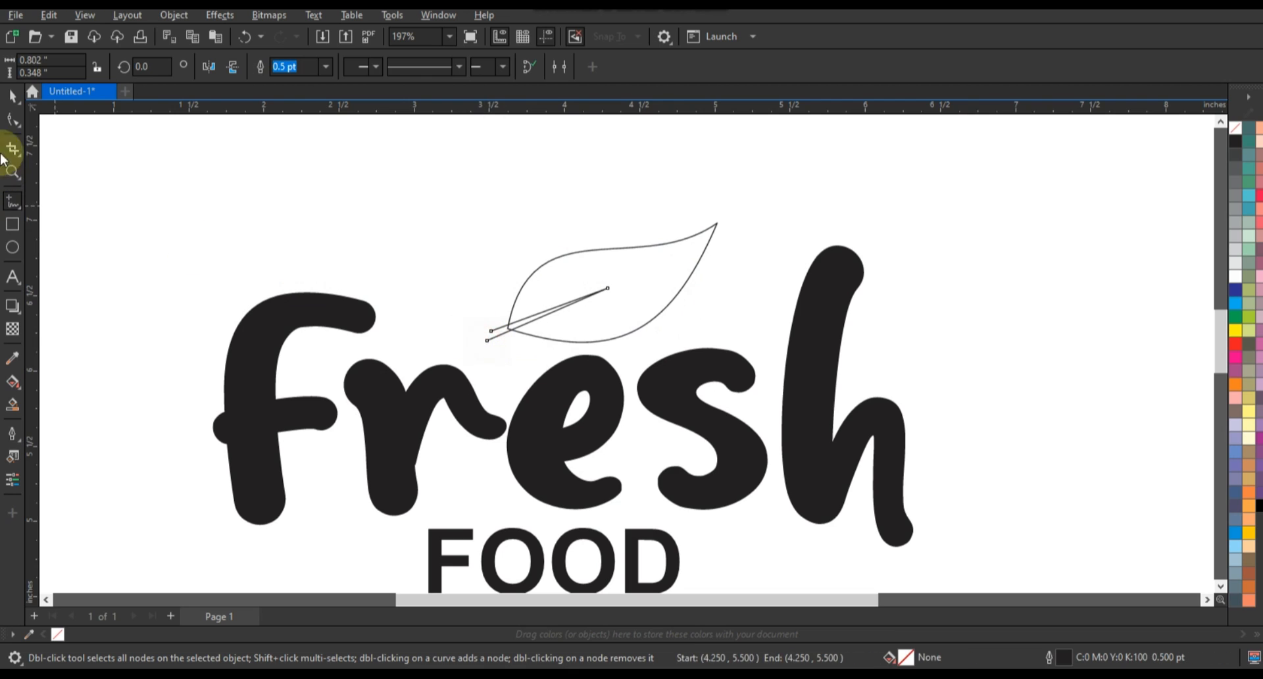
- Convert the vein's lines to curves, arch both upward and spread their outer ends slightly apart
{"action": "left_click_drag", "start_coordinate": [390, 274], "coordinate": [661, 363]}
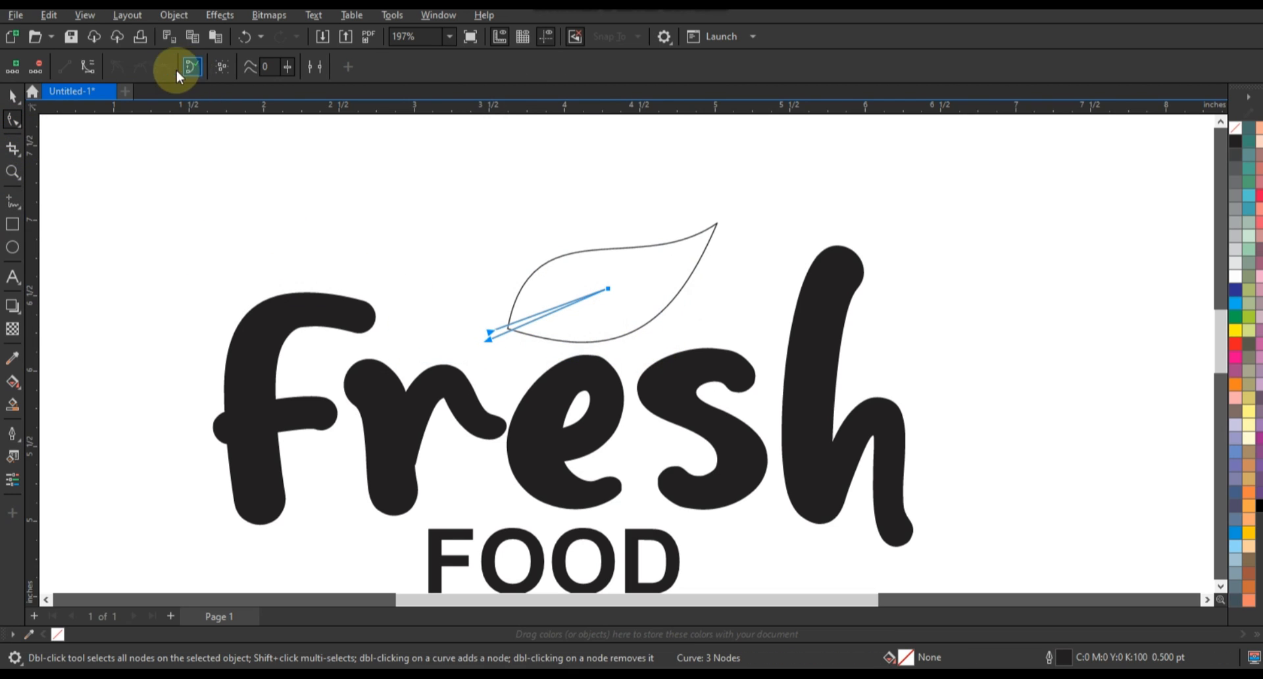
{"action": "left_click", "coordinate": [89, 66]}
{"action": "left_click", "coordinate": [551, 317]}
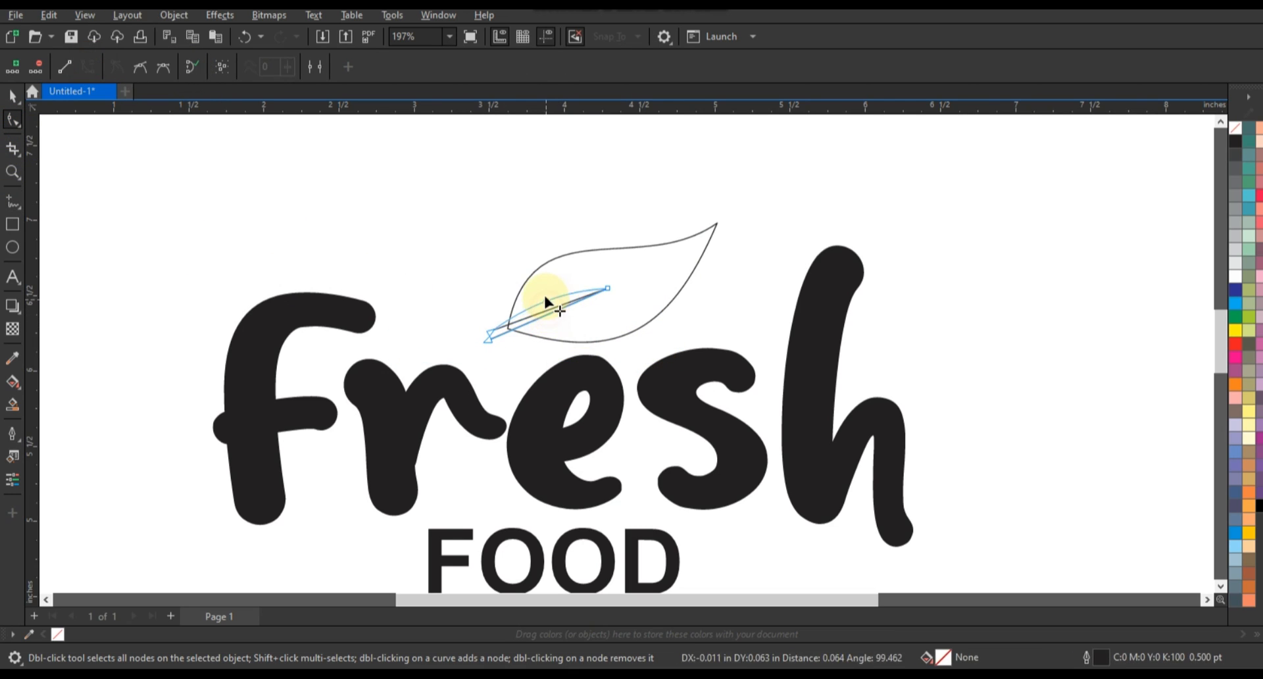
{"action": "left_click_drag", "start_coordinate": [550, 313], "coordinate": [497, 353]}
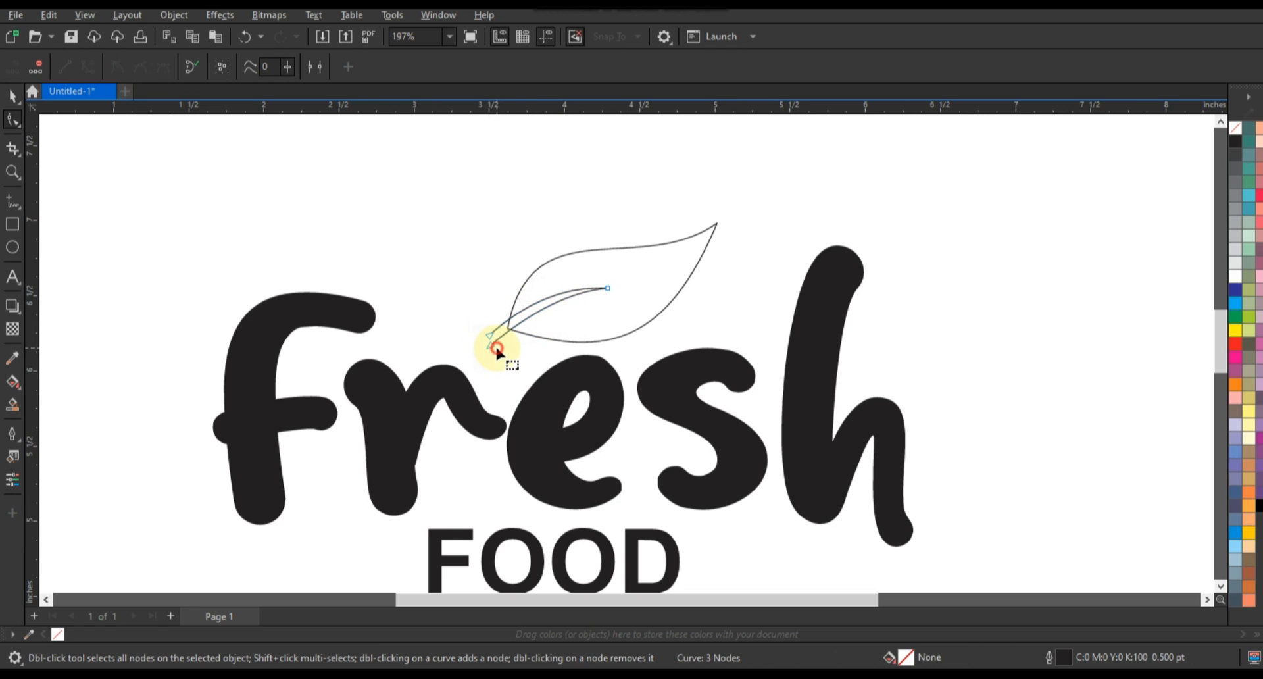
{"action": "key", "text": "Escape"}
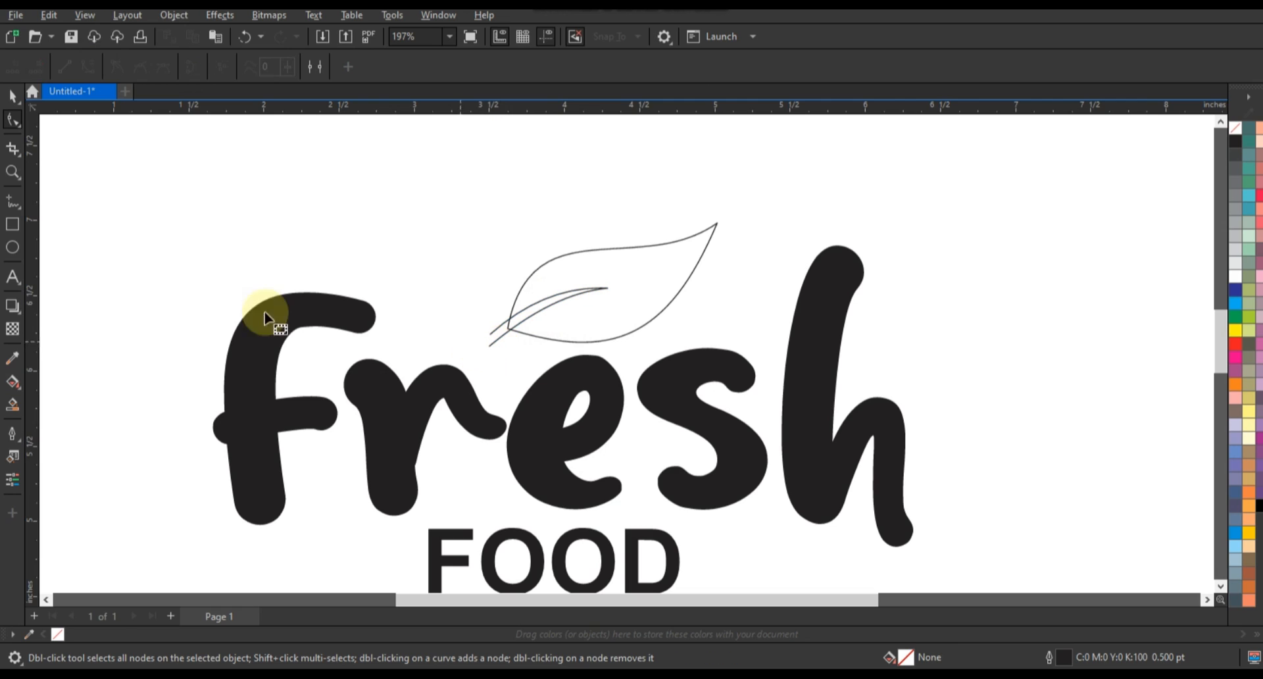
- Smart-fill the leaf region around the vein with blue (#336699) and delete the original construction curves
{"action": "left_click", "coordinate": [13, 405]}
{"action": "left_click", "coordinate": [601, 326]}
{"action": "left_click", "coordinate": [13, 96]}
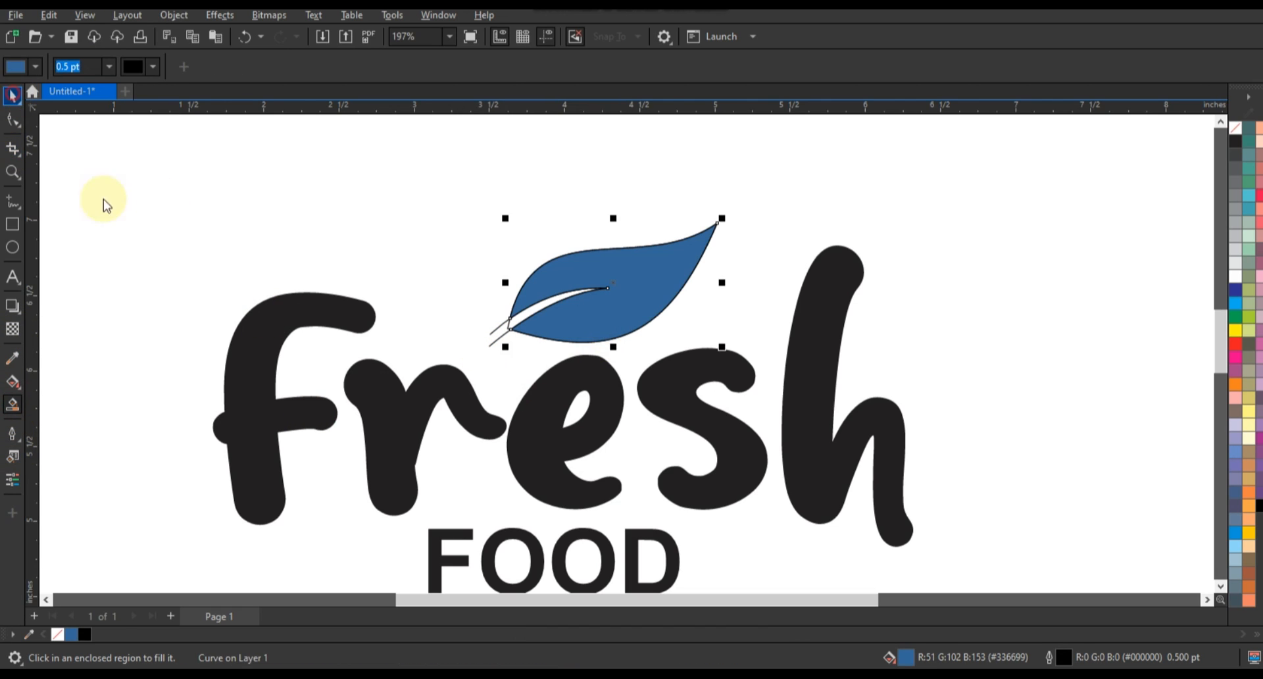
{"action": "left_click", "coordinate": [501, 329]}
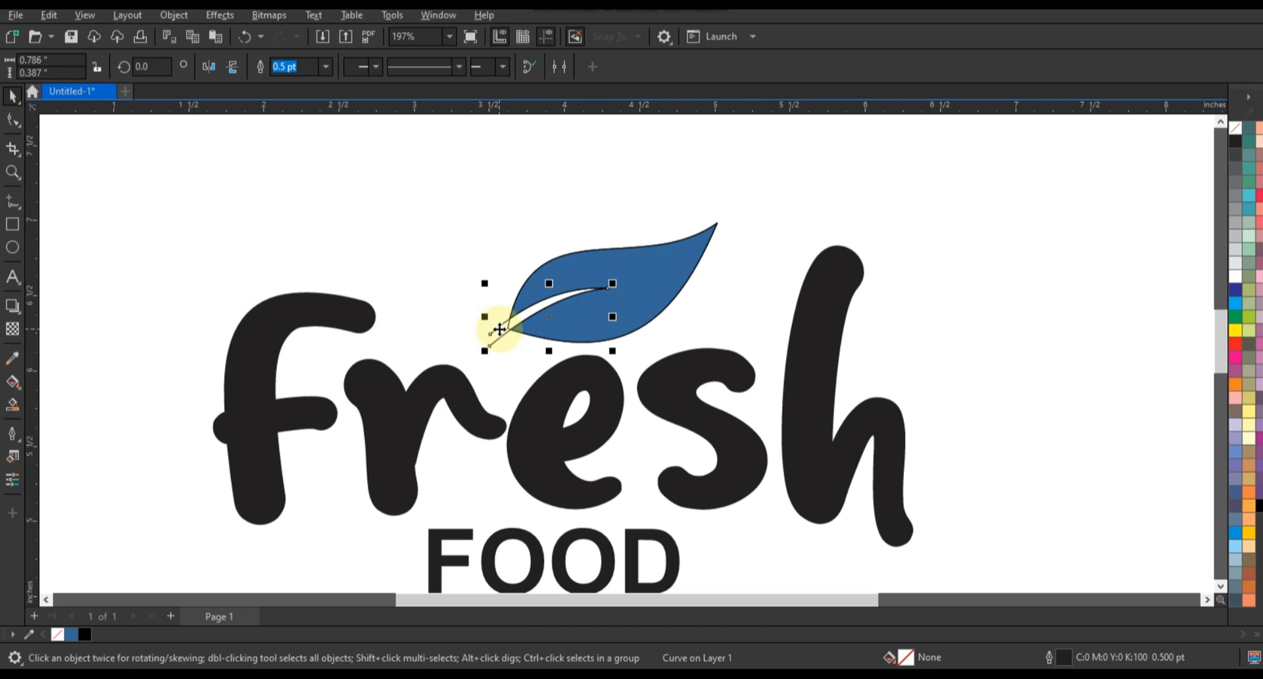
{"action": "left_click", "coordinate": [503, 329]}
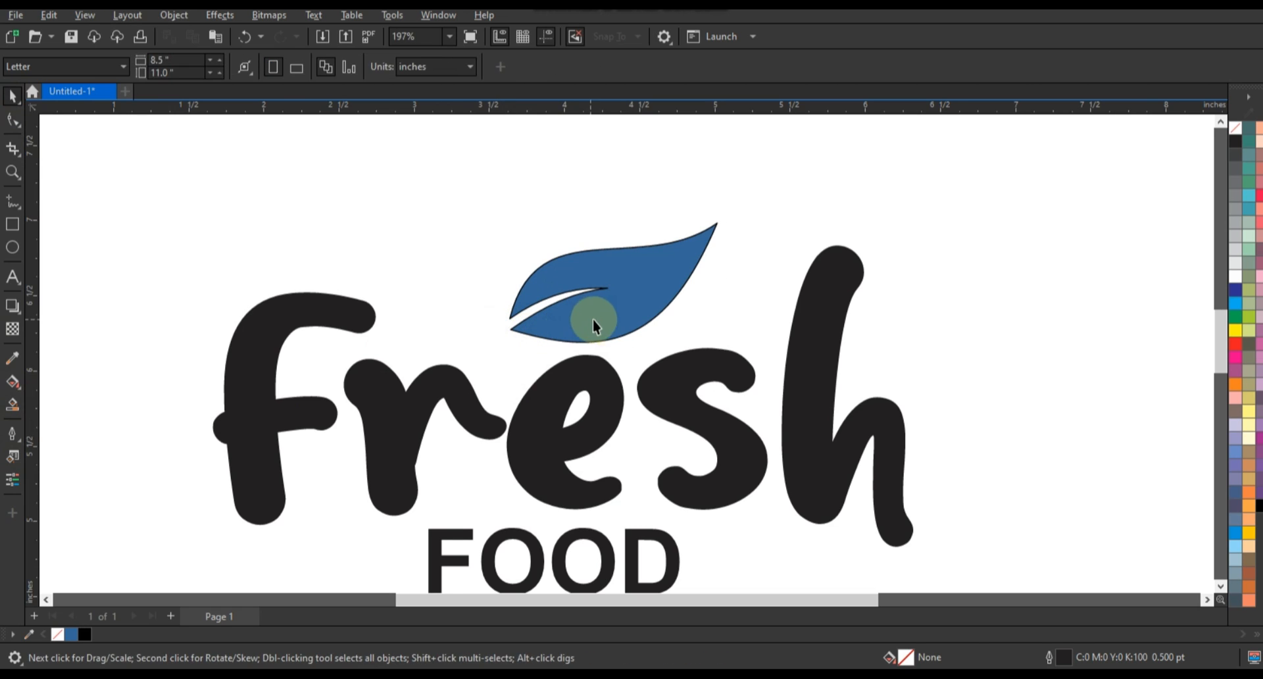
- Rotate the blue leaf about 9.6 degrees counter-clockwise, keeping it above the letter "e"
{"action": "left_click", "coordinate": [613, 320]}
{"action": "left_click_drag", "start_coordinate": [724, 350], "coordinate": [716, 322]}
{"action": "left_click", "coordinate": [639, 306]}
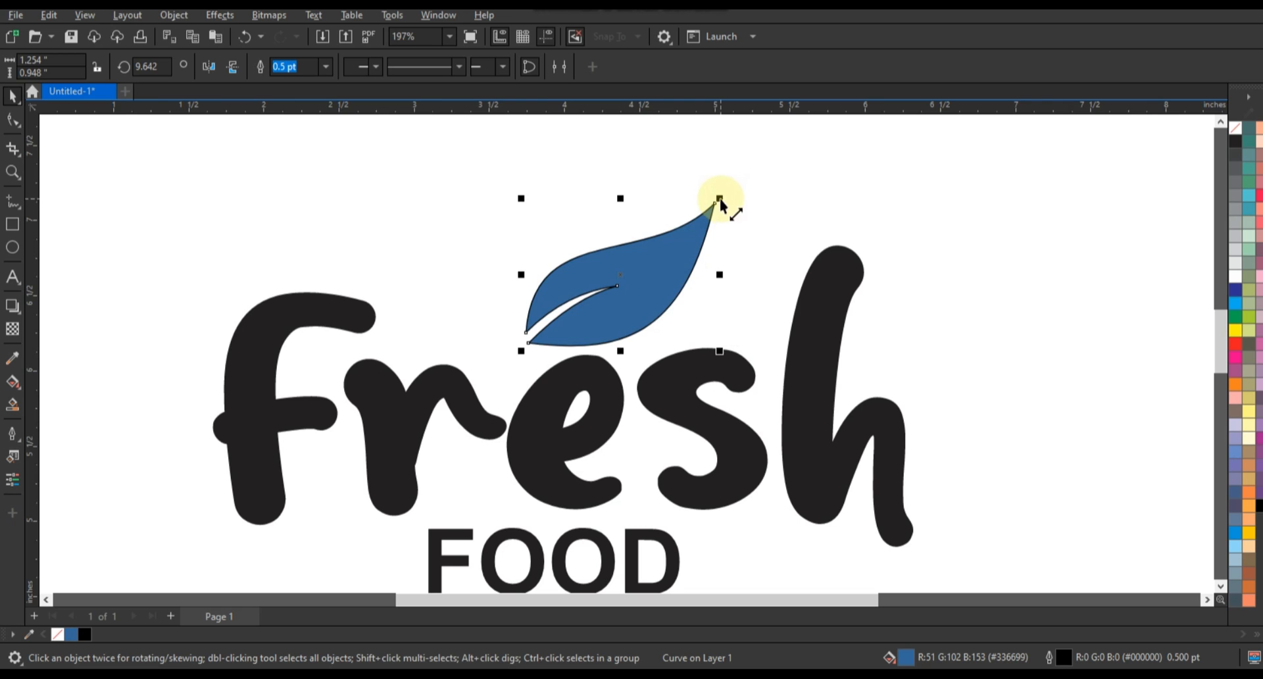
- Create a smaller copy of the leaf, about 0.91 by 0.69 inches, and mirror it horizontally to the original's left
{"action": "left_click_drag", "start_coordinate": [724, 198], "coordinate": [669, 236]}
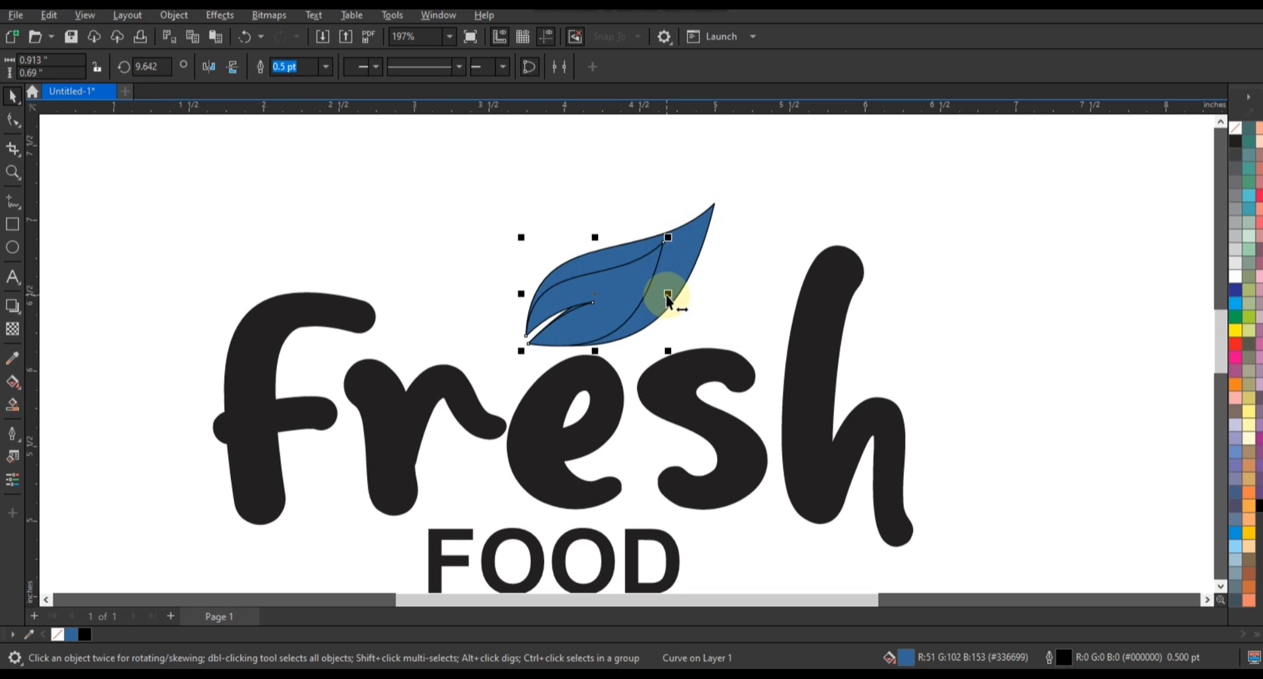
{"action": "left_click_drag", "start_coordinate": [667, 294], "coordinate": [478, 295]}
- Rotate the smaller leaf about 13 degrees clockwise, shrink it to about 0.63 by 0.71 inches and align its base beside the larger leaf
{"action": "left_click", "coordinate": [531, 335]}
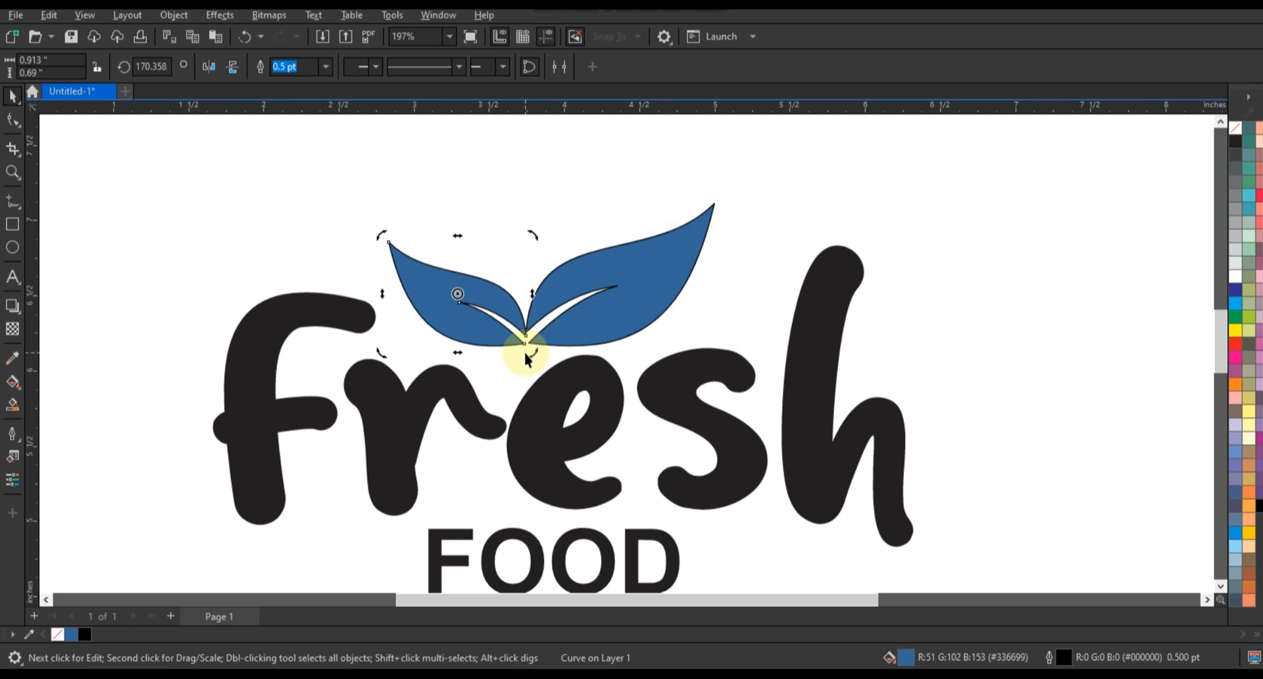
{"action": "left_click_drag", "start_coordinate": [531, 357], "coordinate": [457, 354]}
{"action": "left_click", "coordinate": [457, 317]}
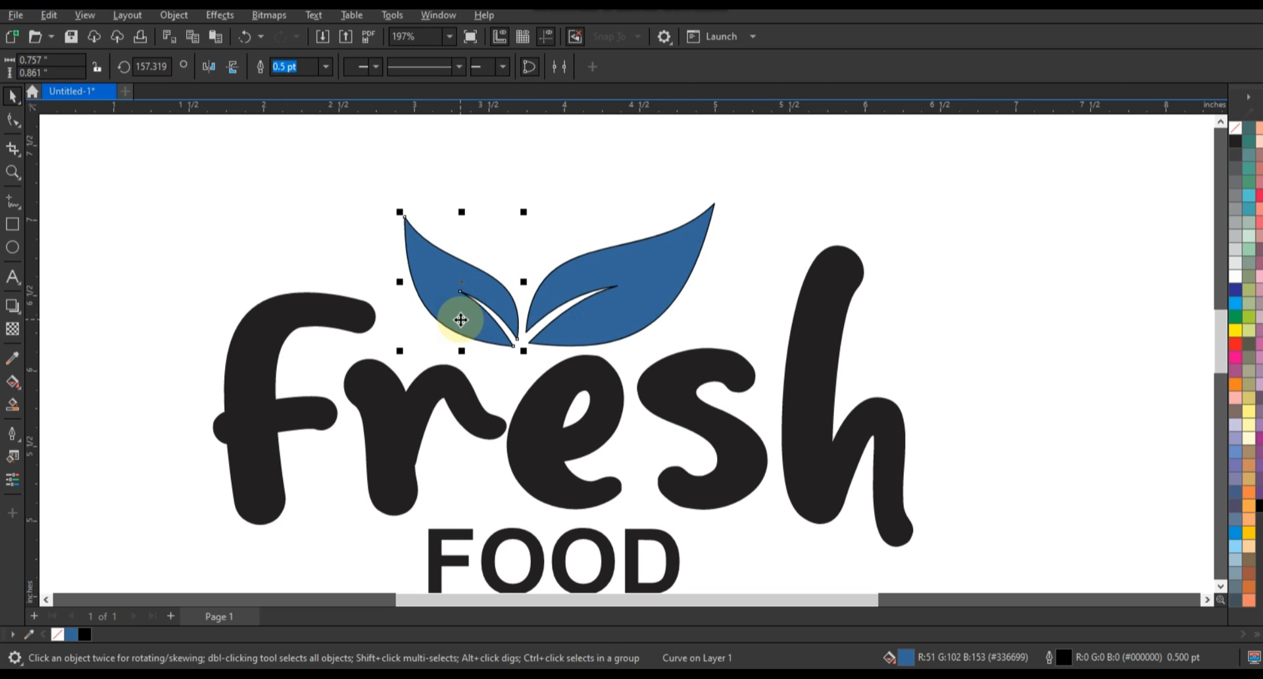
{"action": "left_click_drag", "start_coordinate": [399, 212], "coordinate": [423, 236]}
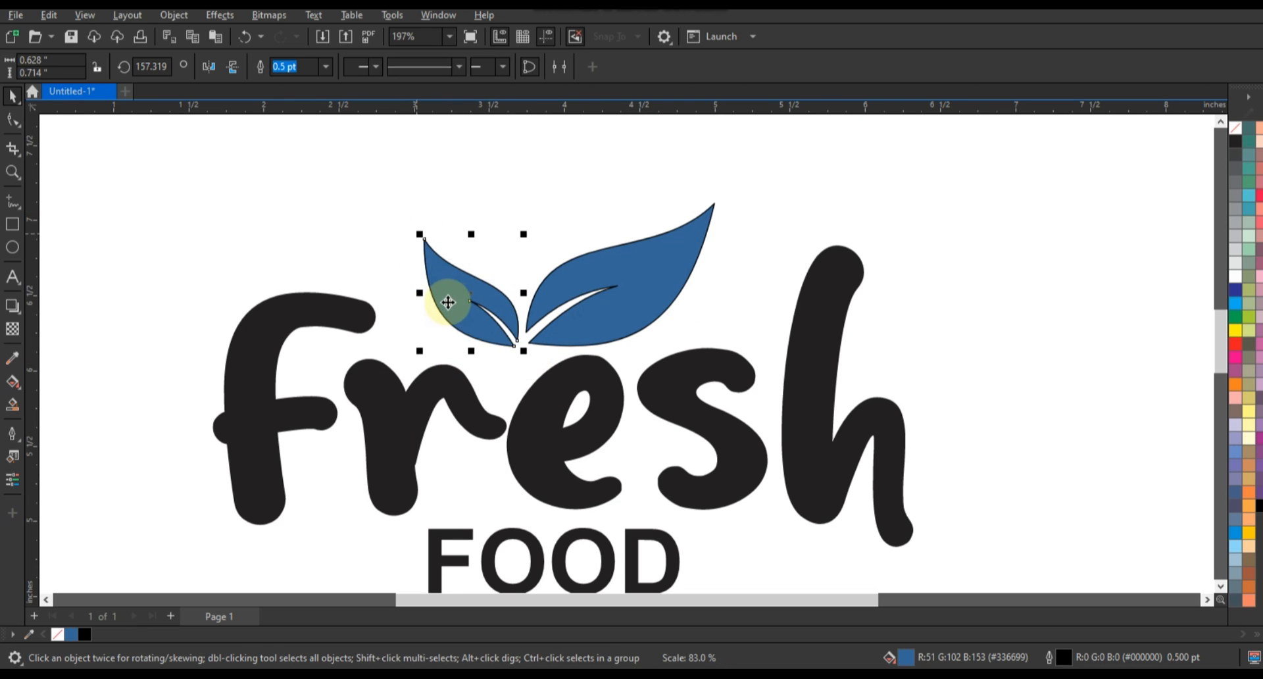
{"action": "left_click_drag", "start_coordinate": [459, 305], "coordinate": [456, 299]}
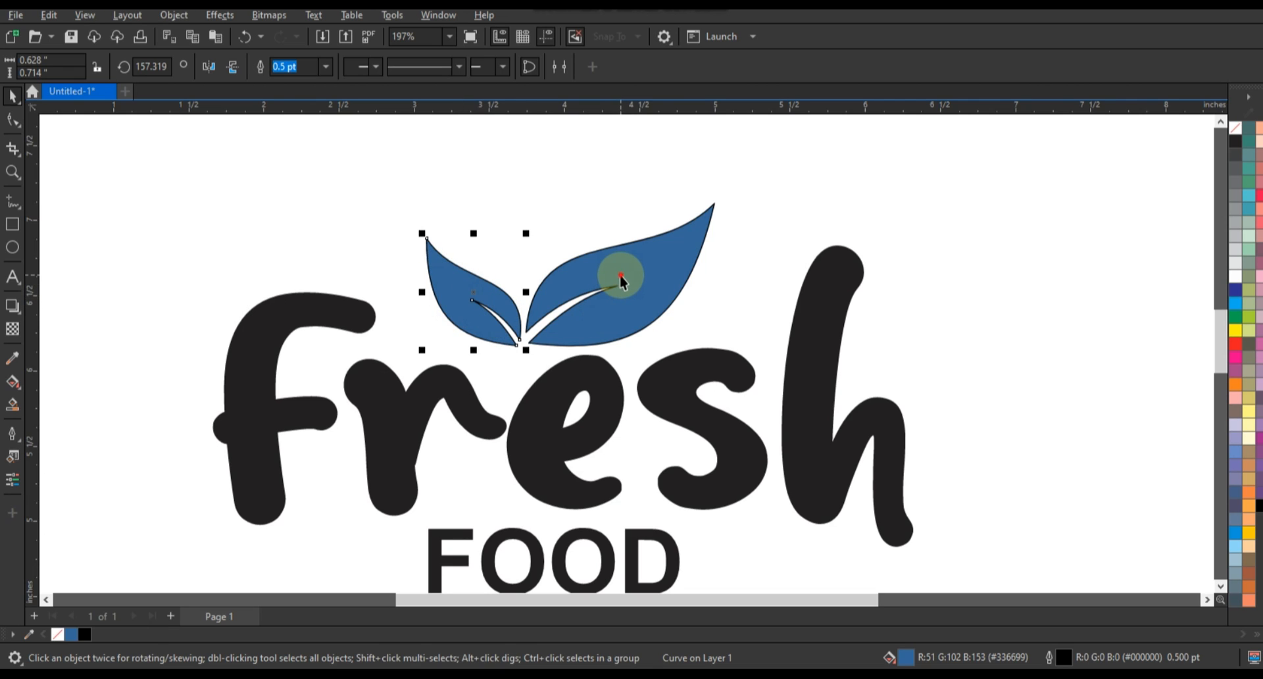
- Enlarge both leaves together to about 2.41 by 1.19 inches and raise them slightly above the script word
{"action": "left_click", "coordinate": [620, 279], "text": "shift"}
{"action": "scroll", "coordinate": [602, 350], "scroll_direction": "down", "scroll_amount": 2}
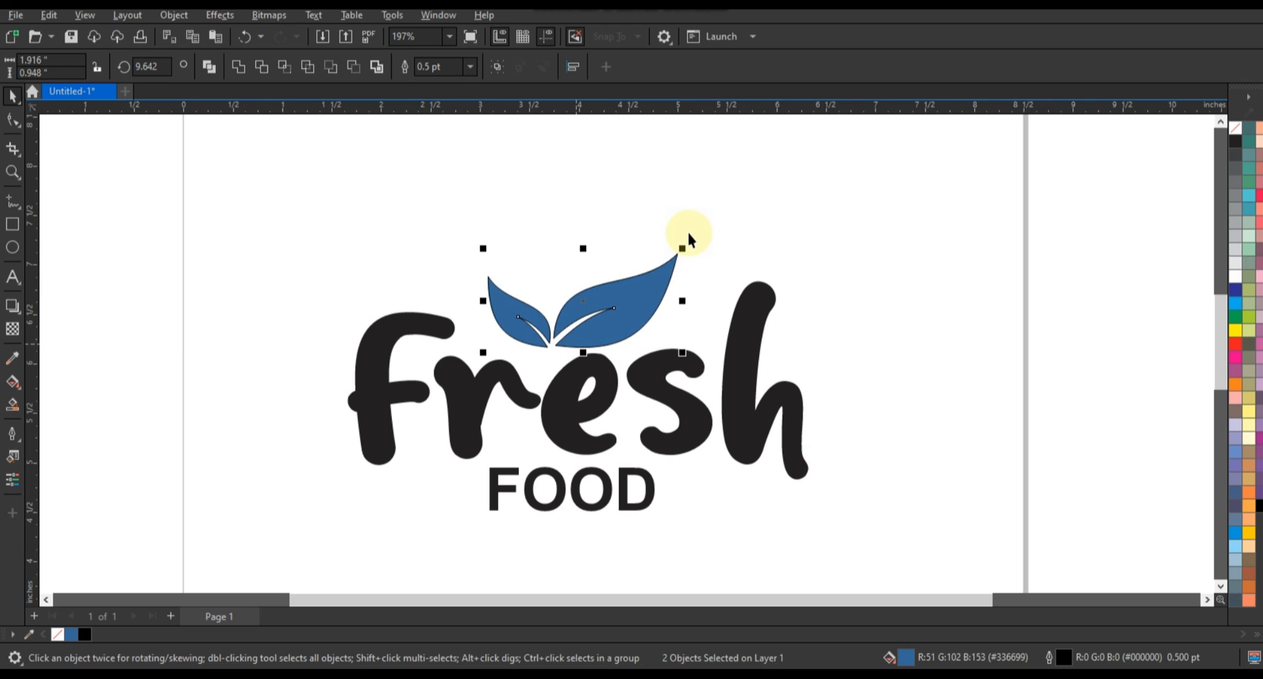
{"action": "left_click_drag", "start_coordinate": [682, 250], "coordinate": [710, 230]}
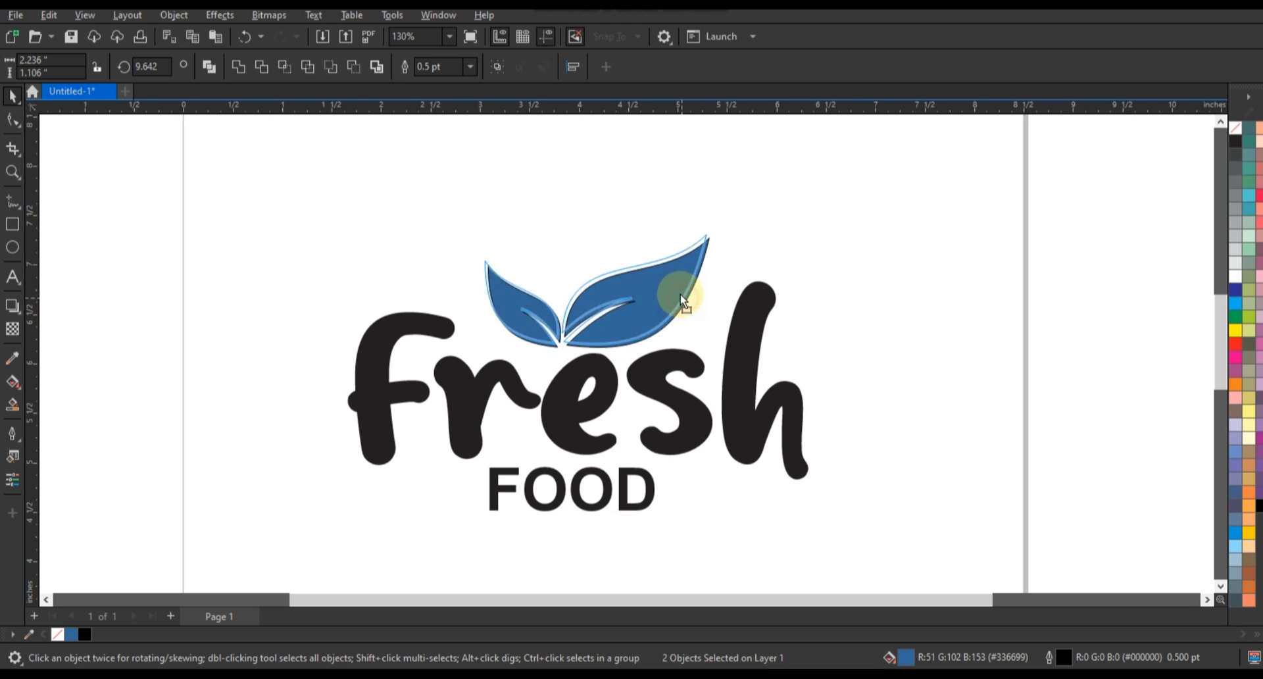
{"action": "left_click_drag", "start_coordinate": [711, 349], "coordinate": [724, 359]}
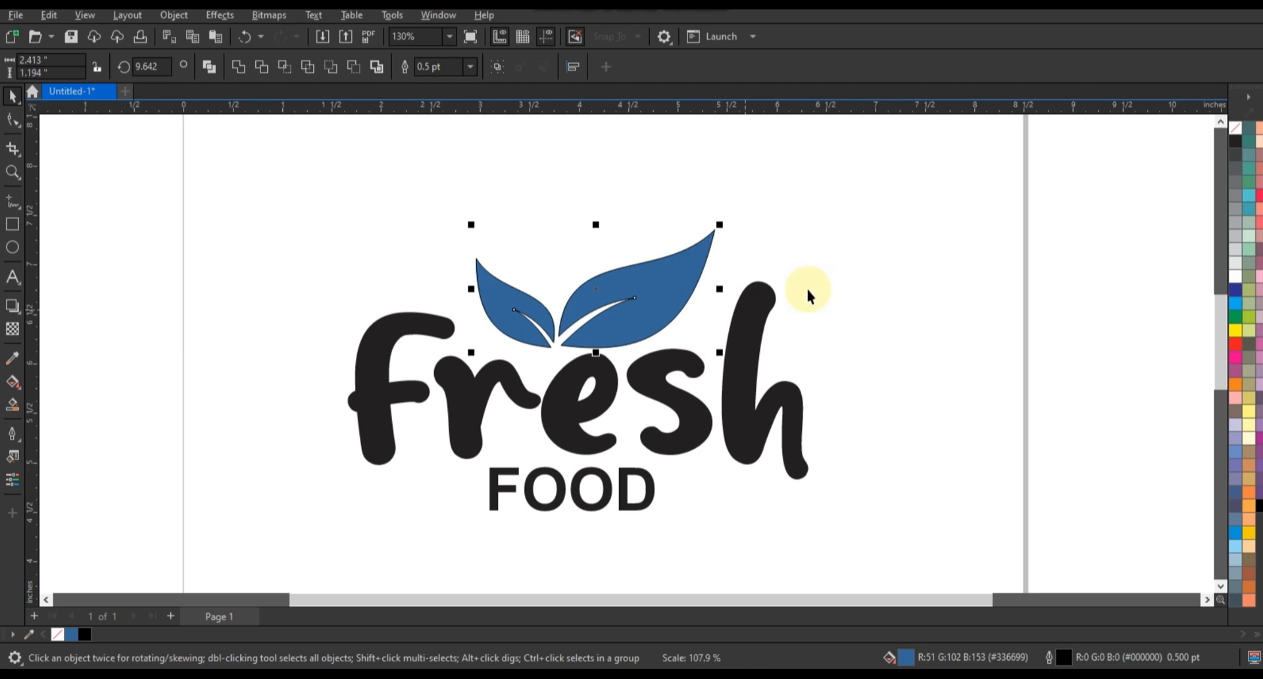
{"action": "left_click_drag", "start_coordinate": [669, 309], "coordinate": [668, 303]}
{"action": "left_click", "coordinate": [891, 397]}
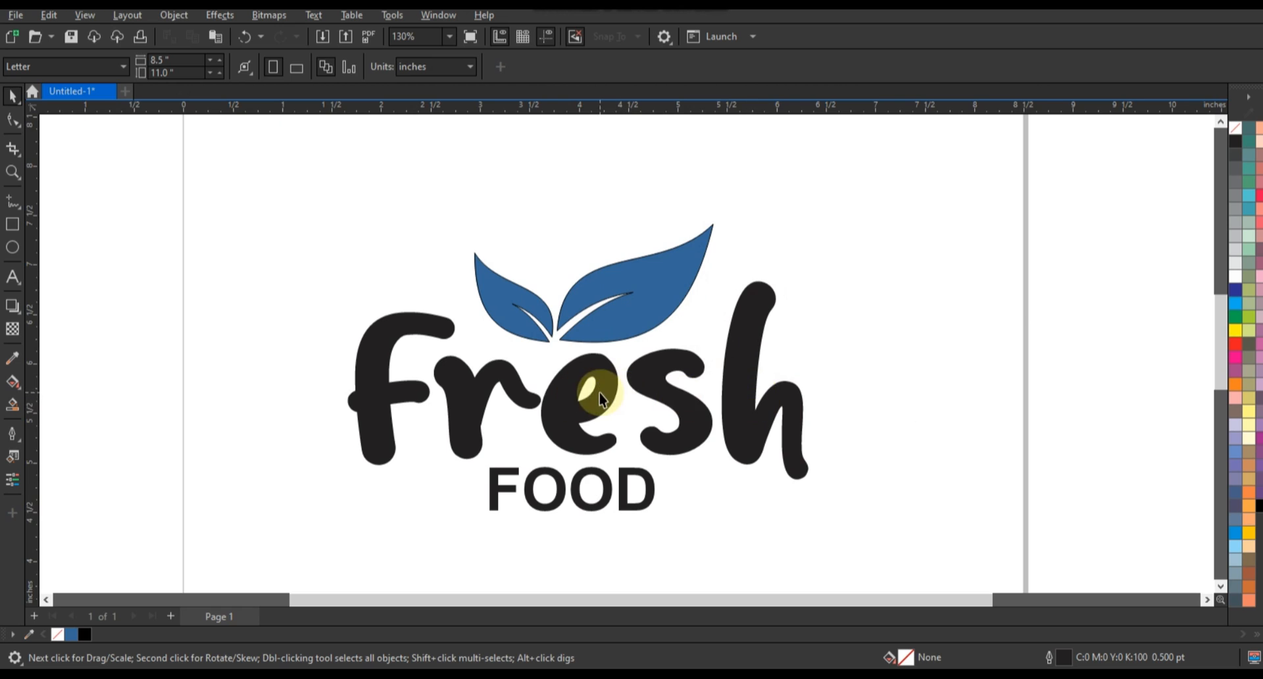
- Draw a rectangle about 2.09 by 0.6 inches around "FOOD" and round its corners to about 0.138 inches
{"action": "scroll", "coordinate": [431, 428], "scroll_direction": "down", "scroll_amount": 1}
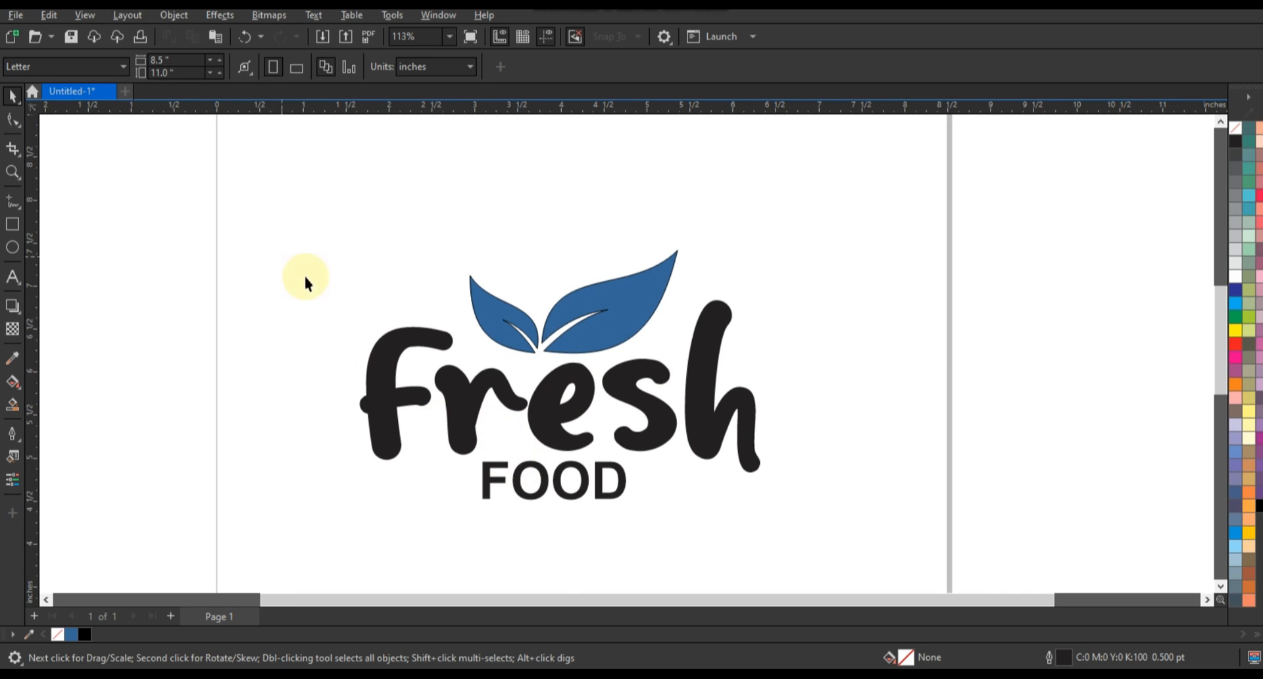
{"action": "left_click", "coordinate": [12, 224]}
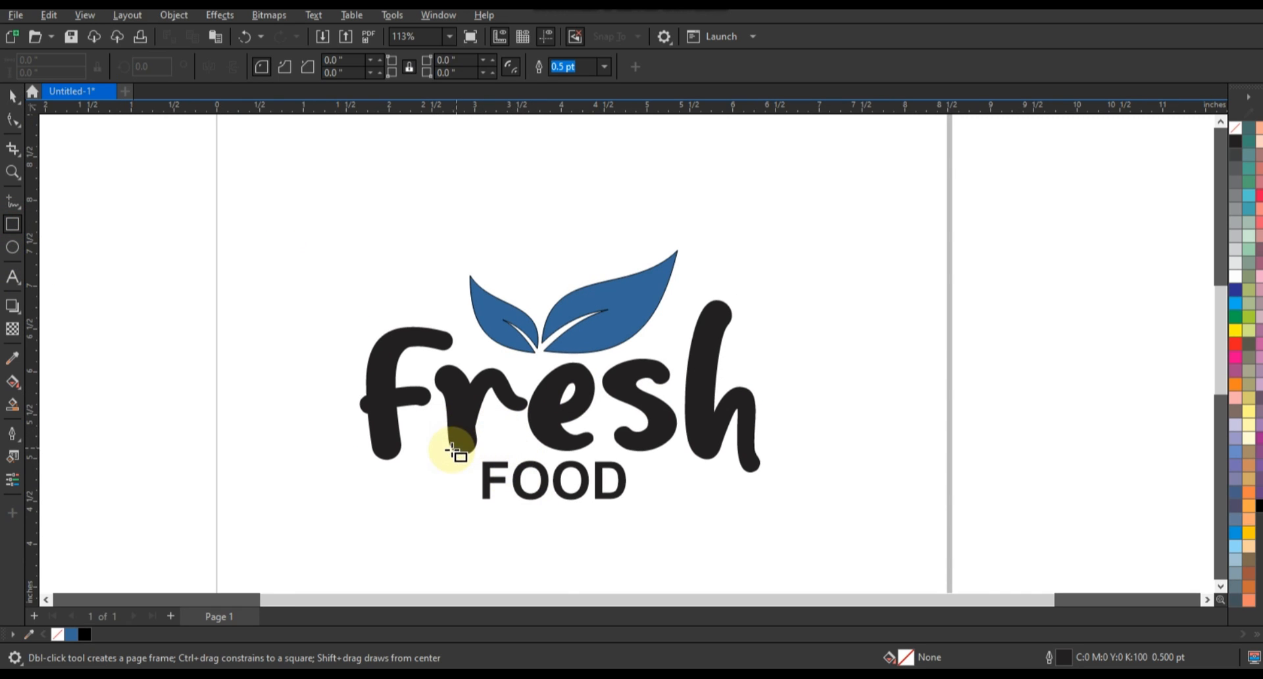
{"action": "left_click_drag", "start_coordinate": [519, 487], "coordinate": [641, 508]}
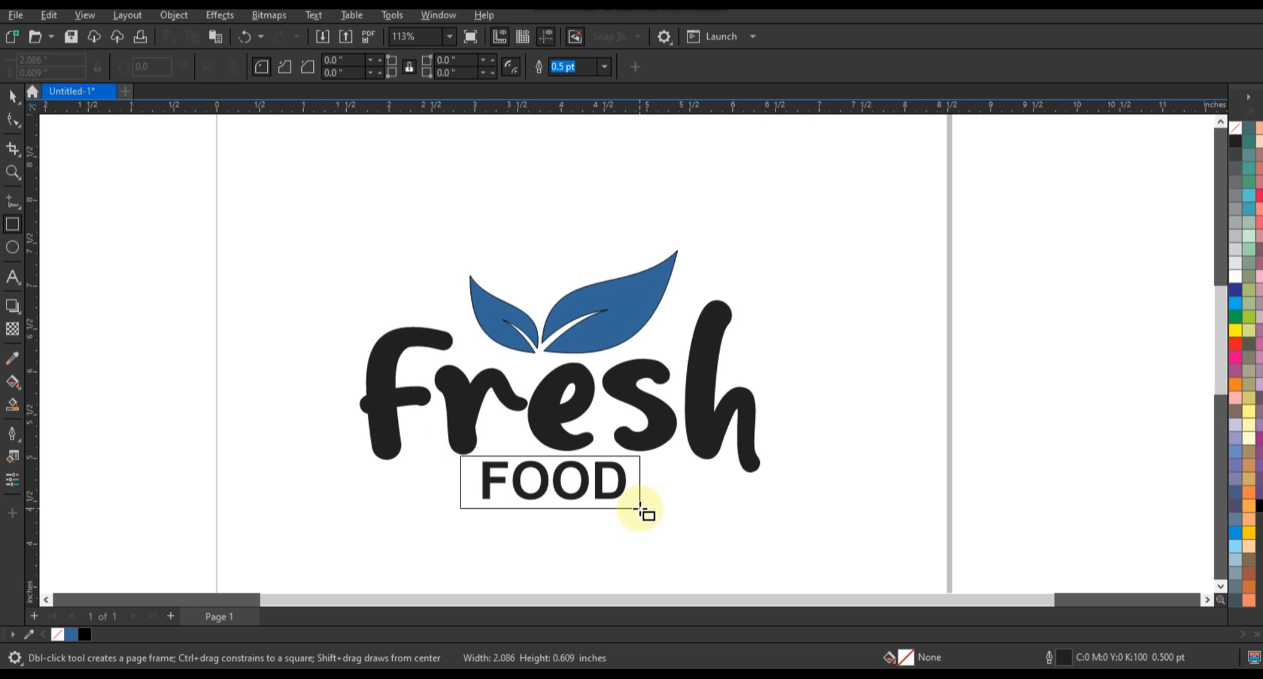
{"action": "left_click_drag", "start_coordinate": [639, 509], "coordinate": [641, 509]}
{"action": "left_click", "coordinate": [12, 119]}
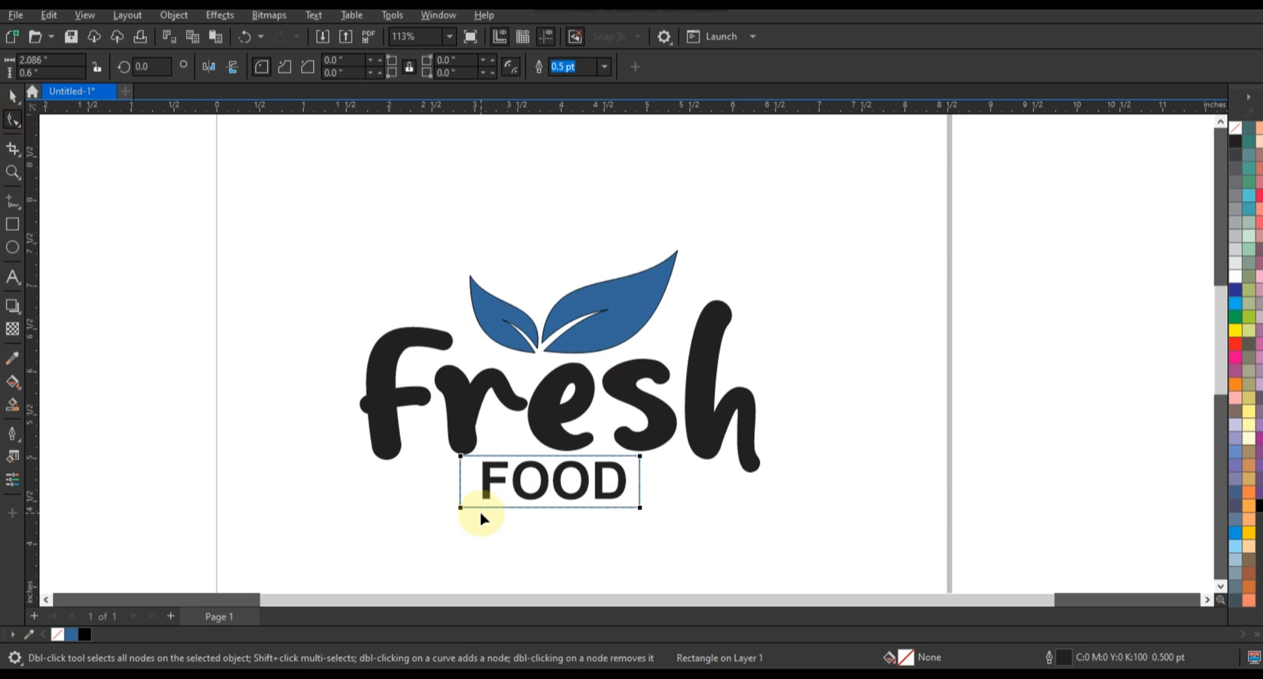
{"action": "left_click_drag", "start_coordinate": [460, 508], "coordinate": [465, 515]}
{"action": "left_click", "coordinate": [12, 96]}
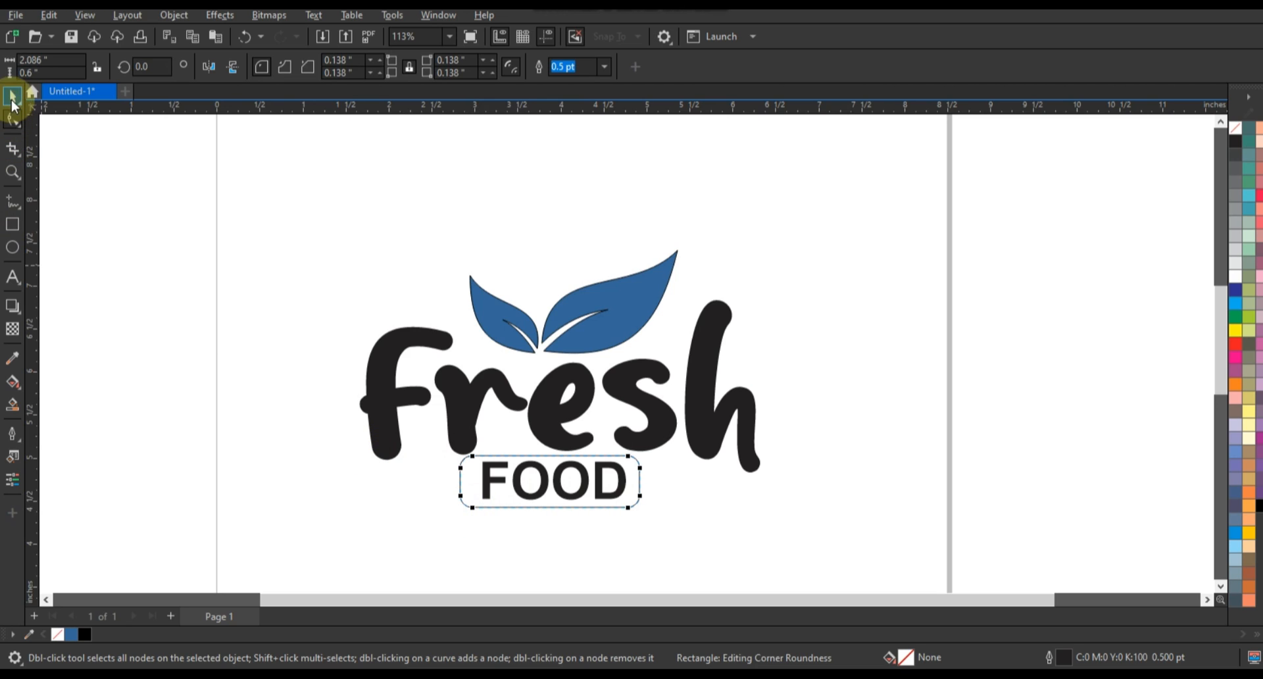
{"action": "left_click", "coordinate": [221, 319]}
- Duplicate the script word, both leaves and the rounded rectangle to the left of the logo and weld the copy into one shape
{"action": "left_click", "coordinate": [633, 490]}
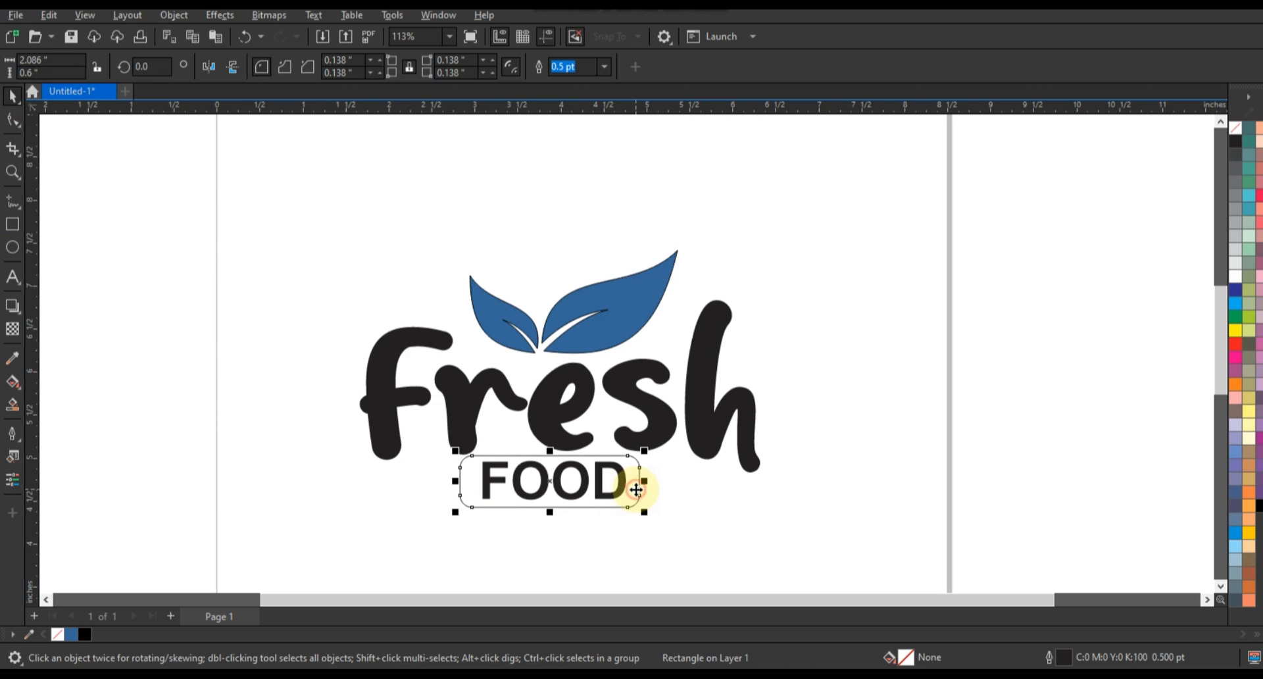
{"action": "left_click", "coordinate": [652, 432], "text": "shift"}
{"action": "left_click", "coordinate": [608, 337], "text": "shift"}
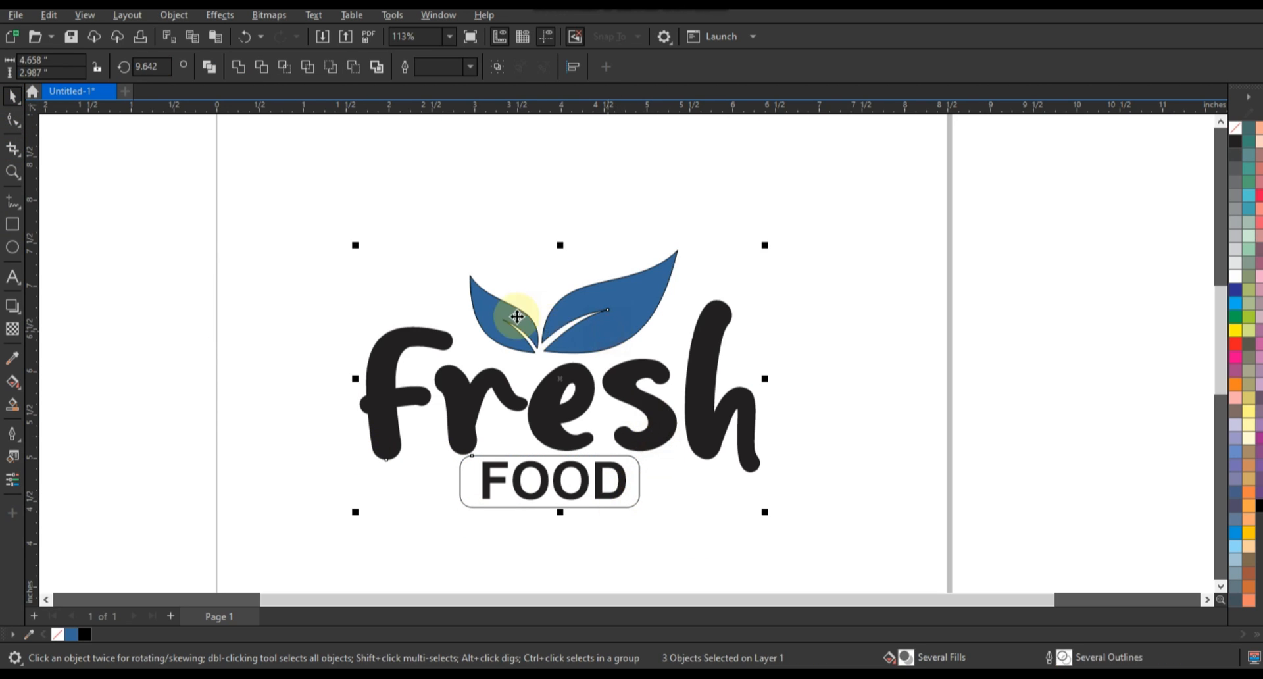
{"action": "left_click", "coordinate": [512, 318], "text": "shift"}
{"action": "scroll", "coordinate": [557, 395], "scroll_direction": "down", "scroll_amount": 2}
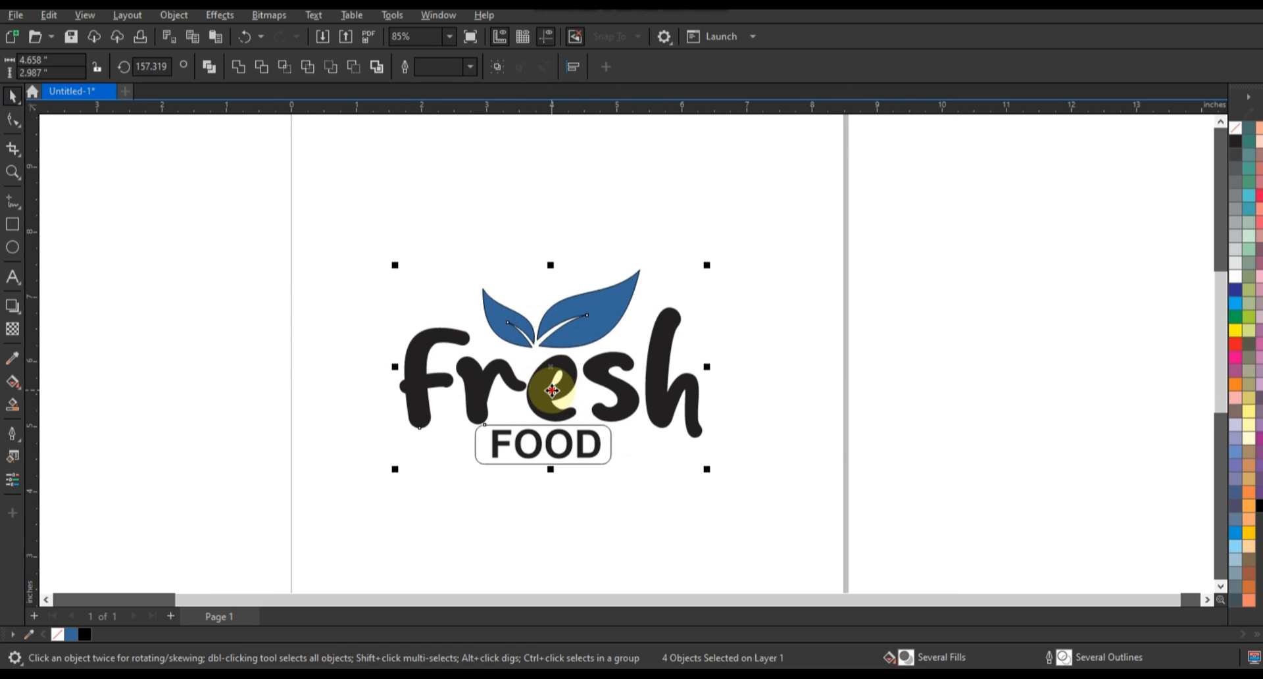
{"action": "left_click_drag", "start_coordinate": [558, 399], "coordinate": [230, 397]}
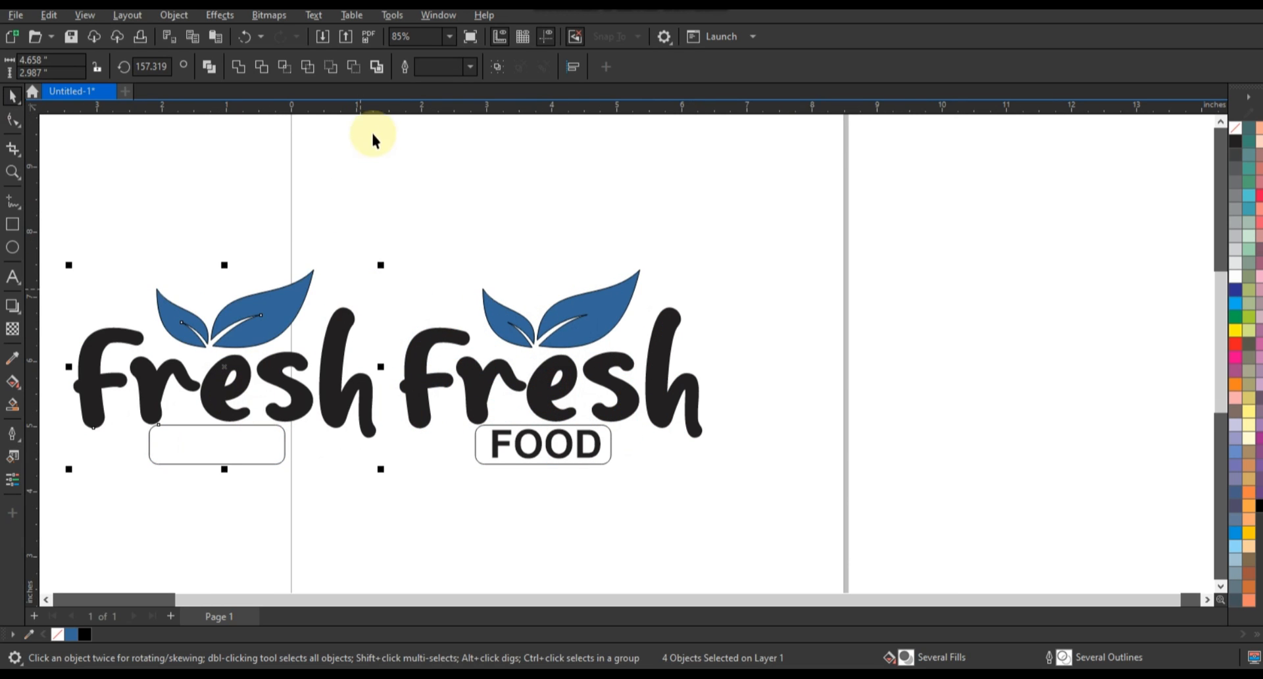
{"action": "left_click", "coordinate": [259, 69]}
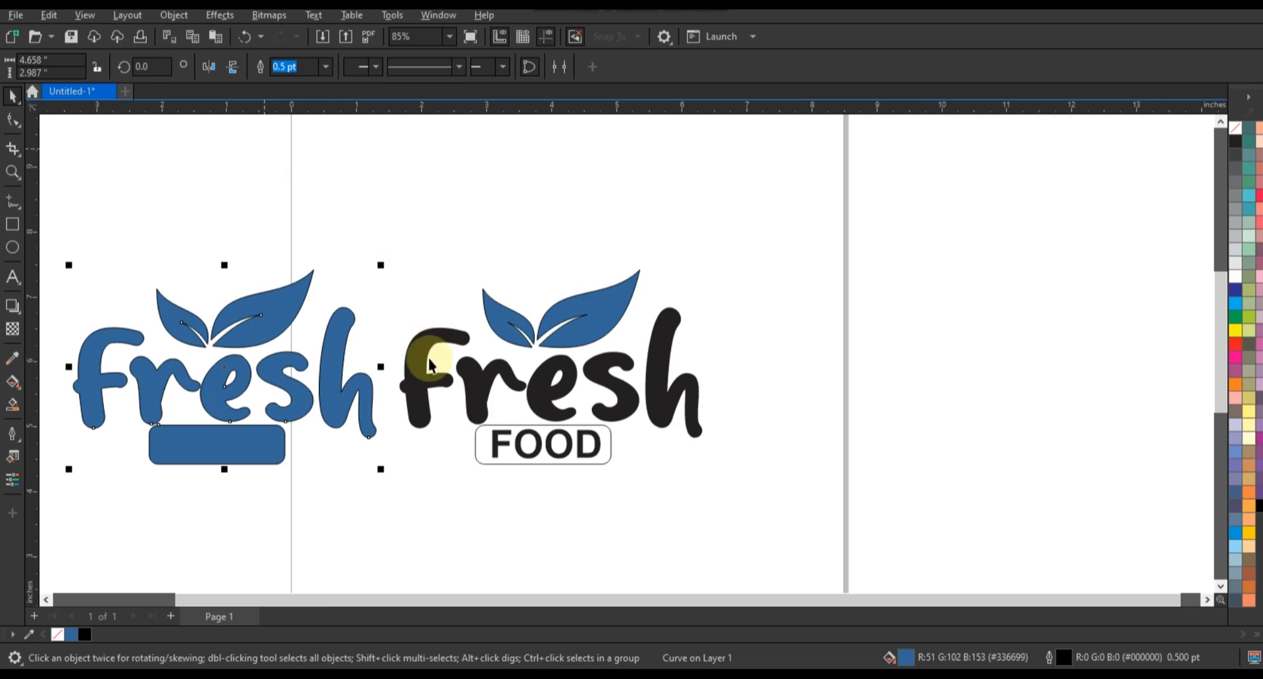
- Move the welded blue copy farther left, clear of the original logo and off the page
{"action": "left_click", "coordinate": [12, 173]}
{"action": "right_click", "coordinate": [296, 338]}
{"action": "left_click_drag", "start_coordinate": [219, 288], "coordinate": [706, 434]}
{"action": "left_click", "coordinate": [12, 95]}
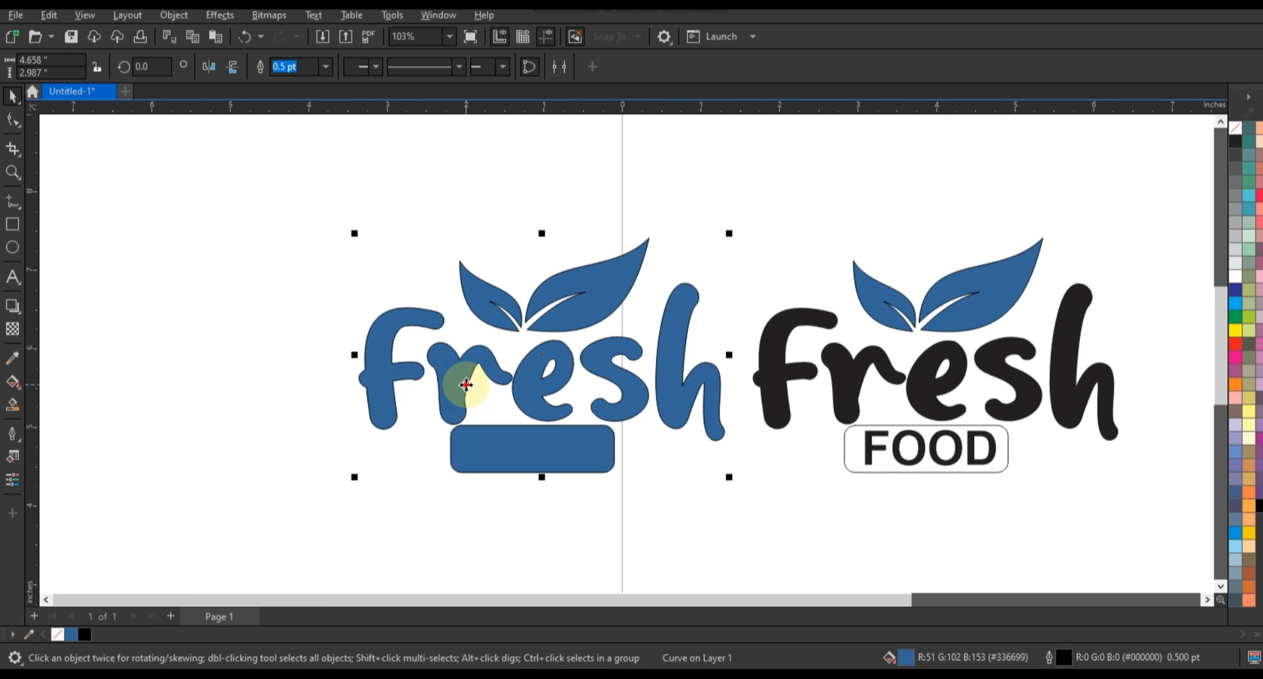
{"action": "left_click_drag", "start_coordinate": [465, 381], "coordinate": [311, 367]}
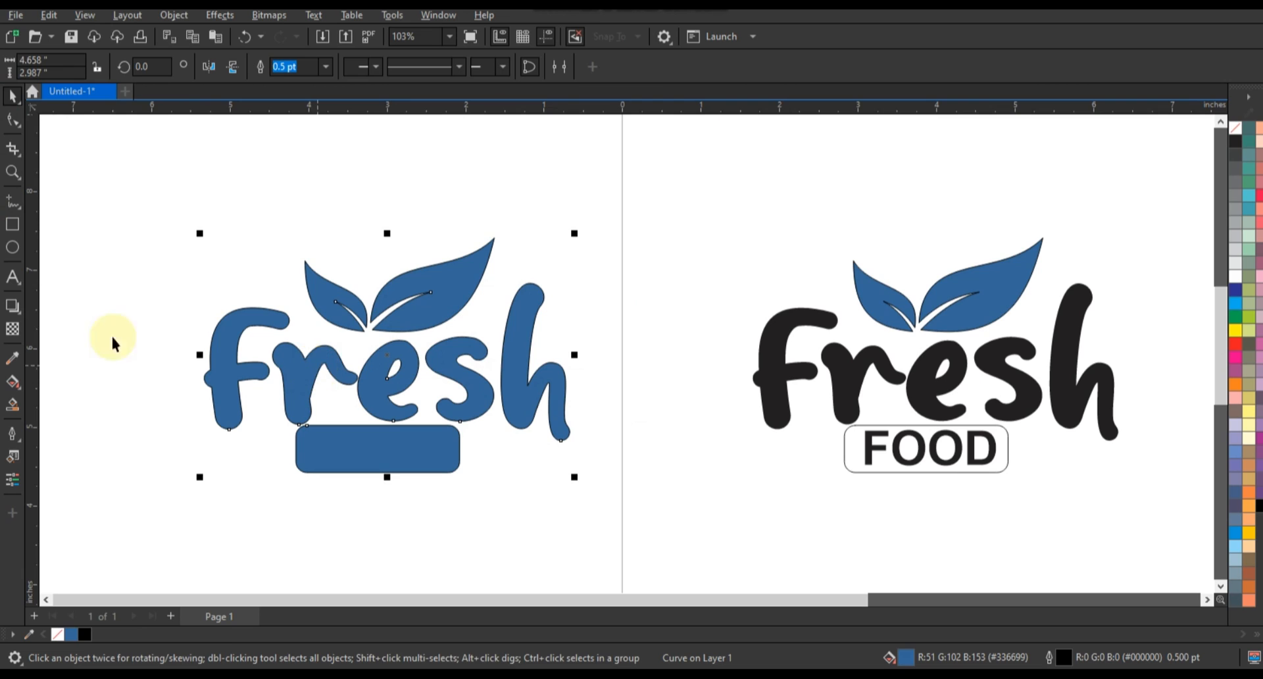
- Add a one-step outside contour of 0.25 inches around the welded blue copy
{"action": "left_click", "coordinate": [12, 305]}
{"action": "left_click", "coordinate": [46, 323]}
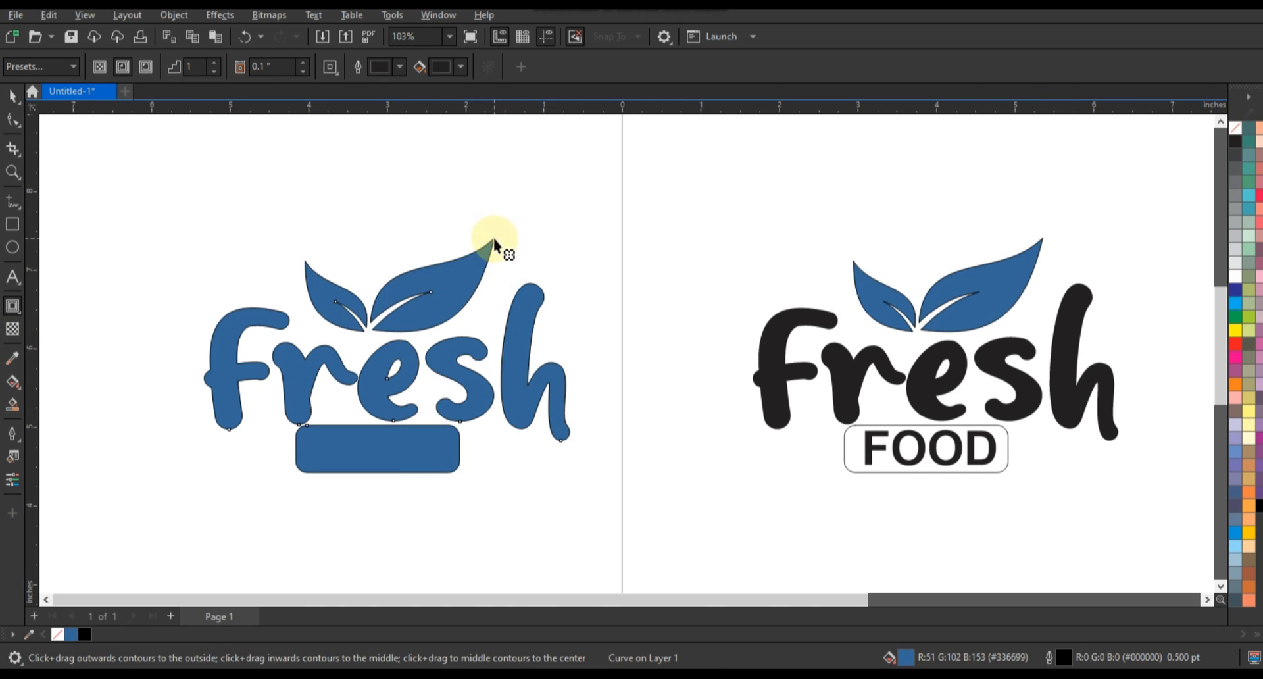
{"action": "left_click_drag", "start_coordinate": [499, 233], "coordinate": [513, 218]}
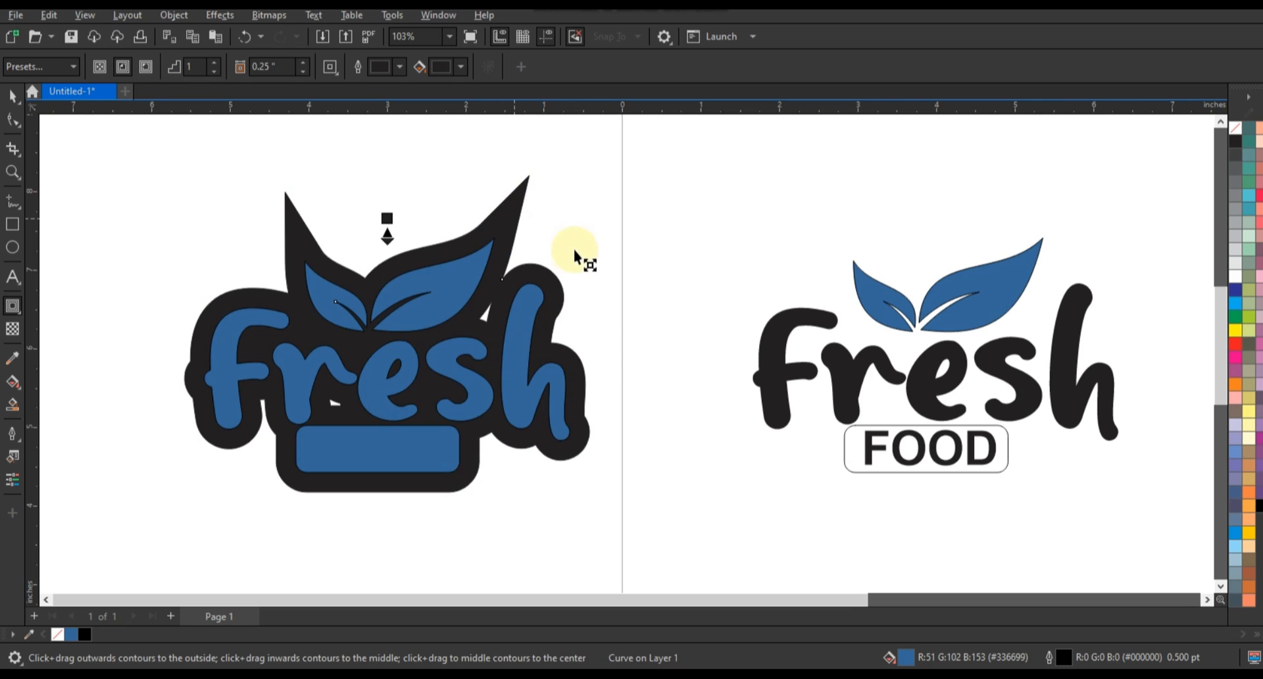
- Break the contour apart from the blue shape and select the separated black outline shape
{"action": "left_click", "coordinate": [12, 95]}
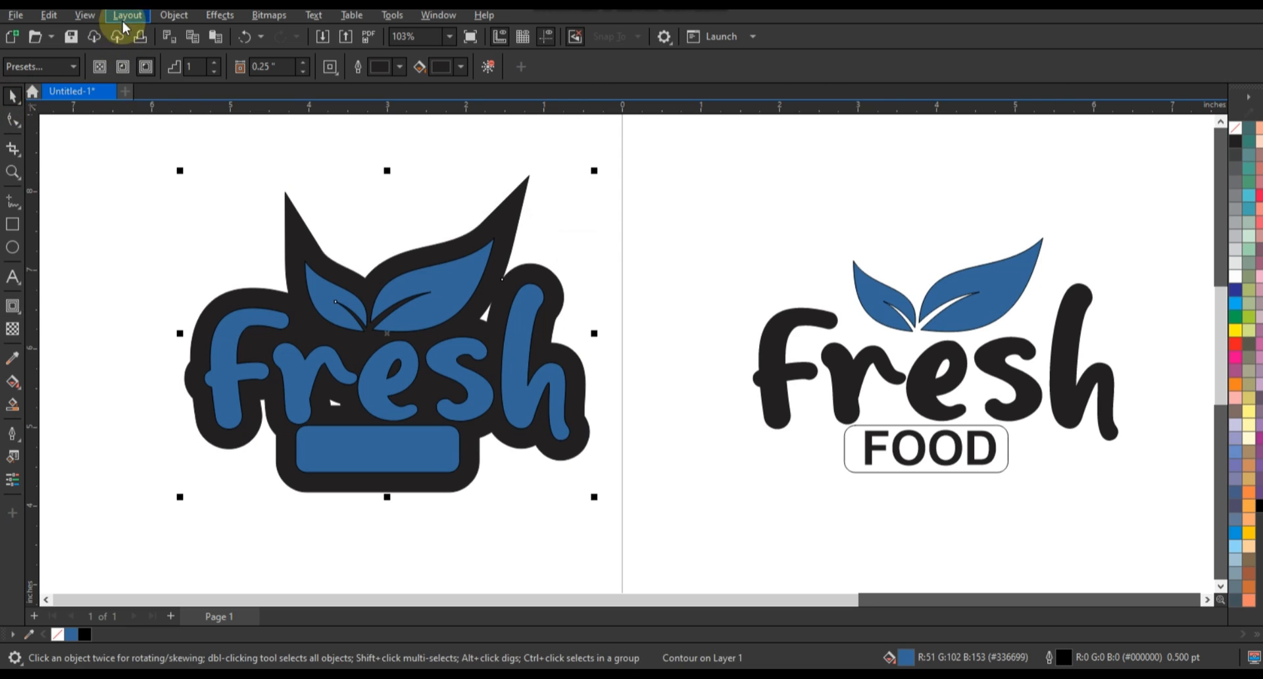
{"action": "left_click", "coordinate": [135, 17]}
{"action": "mouse_move", "coordinate": [167, 16]}
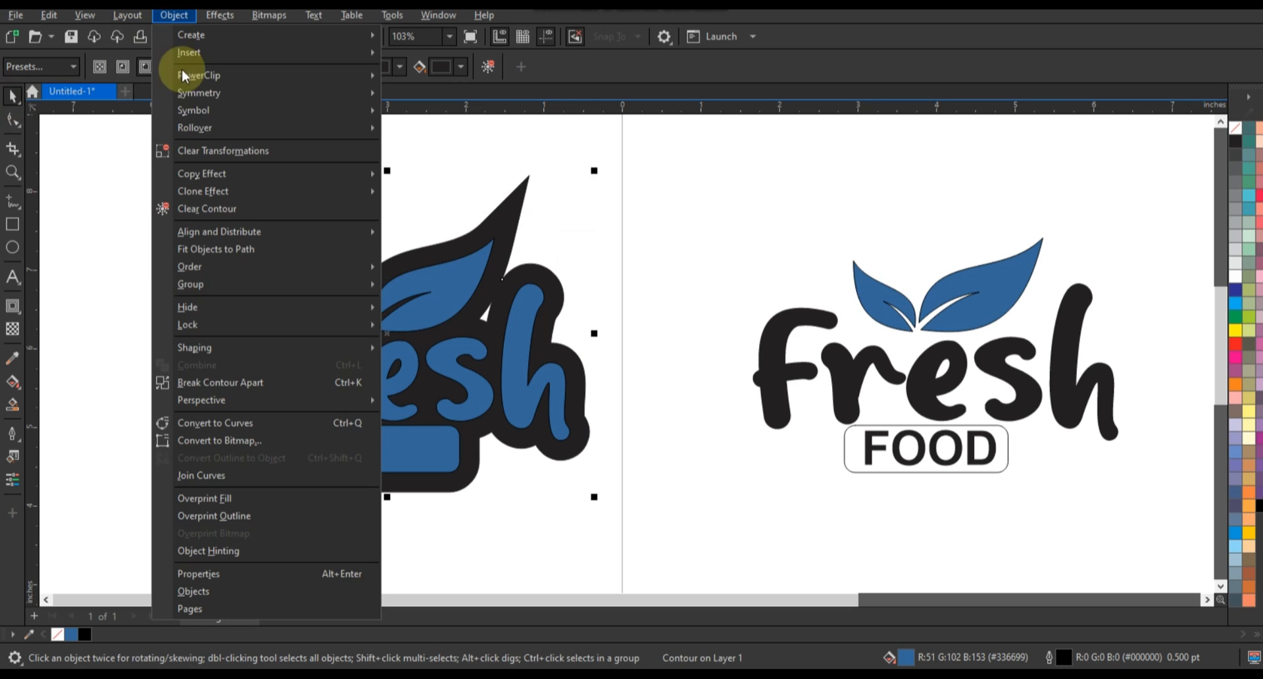
{"action": "left_click", "coordinate": [221, 382]}
{"action": "left_click", "coordinate": [135, 251]}
{"action": "left_click", "coordinate": [294, 304]}
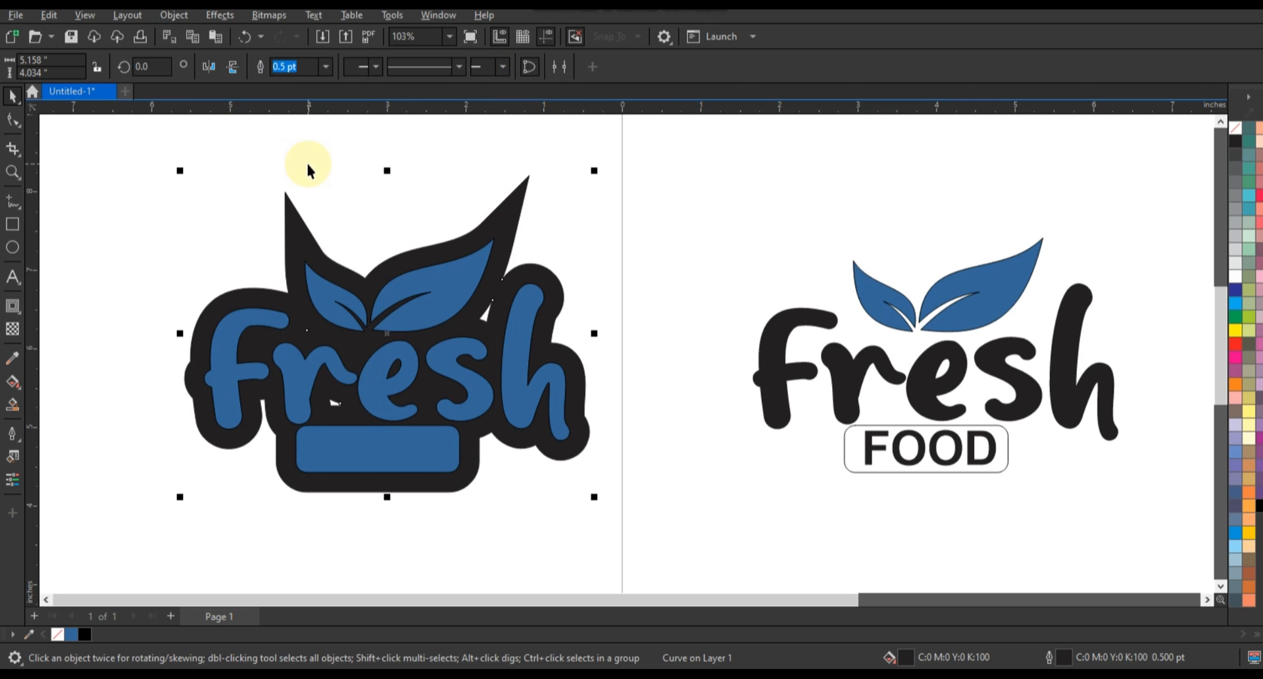
{"action": "left_click", "coordinate": [288, 207]}
{"action": "left_click", "coordinate": [225, 200]}
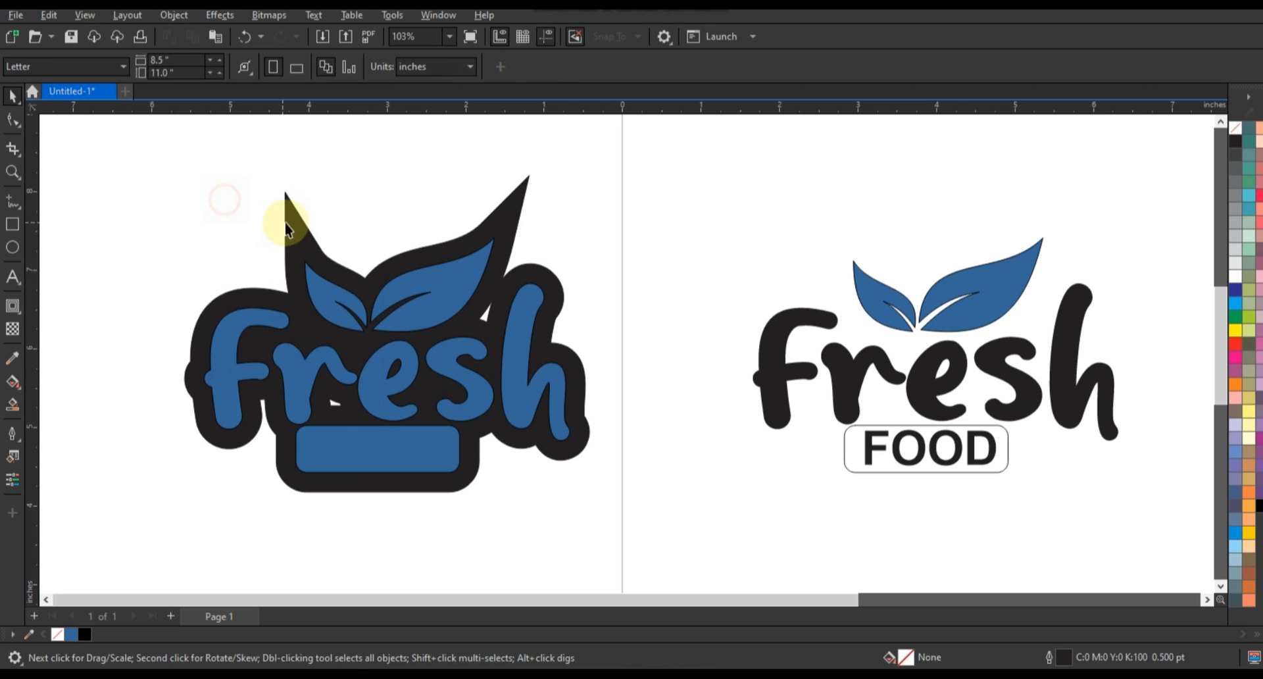
{"action": "left_click_drag", "start_coordinate": [294, 222], "coordinate": [283, 198]}
{"action": "key", "text": "ctrl+z"}
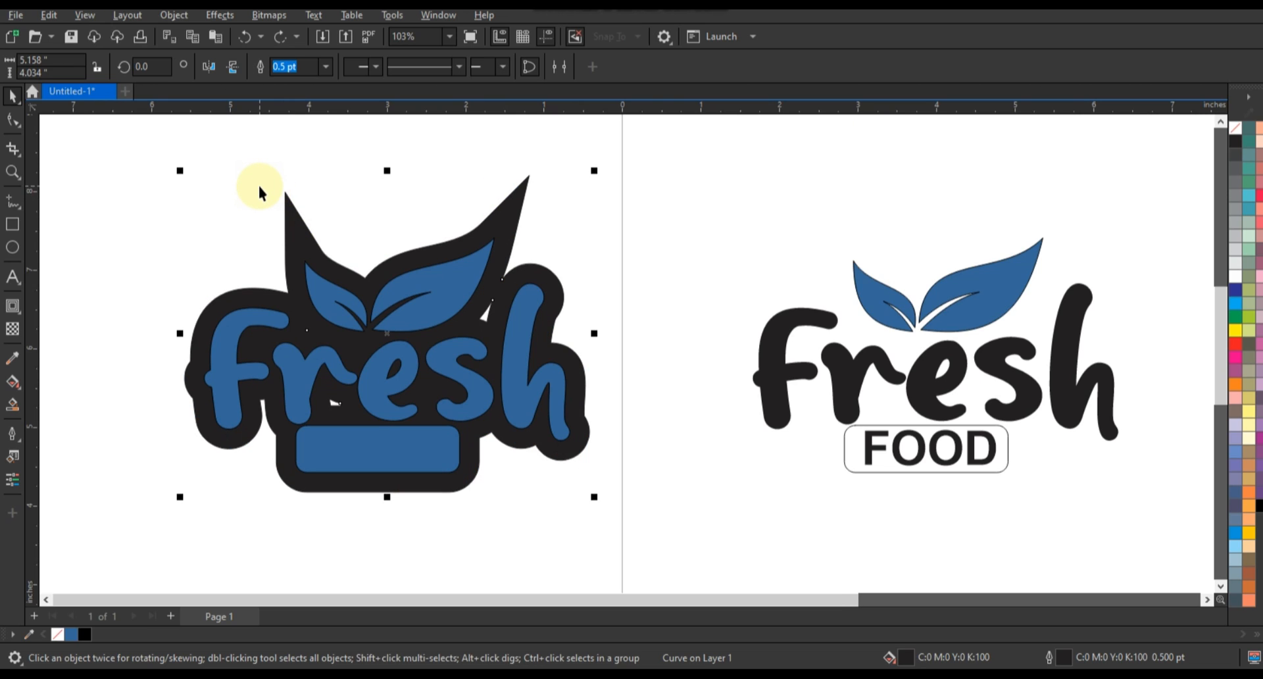
- Delete the nodes of the small interior holes in the black contour shape so that it is solid
{"action": "left_click", "coordinate": [12, 119]}
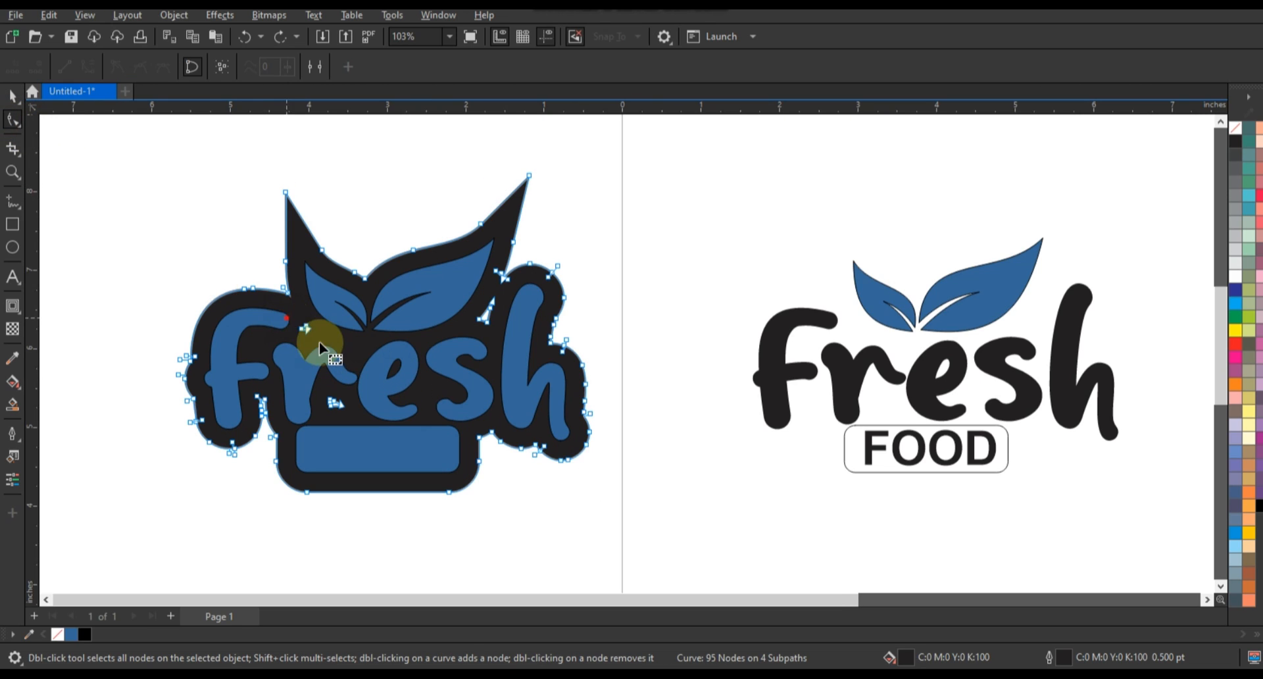
{"action": "left_click_drag", "start_coordinate": [286, 317], "coordinate": [314, 415]}
{"action": "key", "text": "Delete"}
{"action": "key", "text": "Delete"}
{"action": "left_click_drag", "start_coordinate": [441, 291], "coordinate": [499, 334]}
{"action": "key", "text": "Delete"}
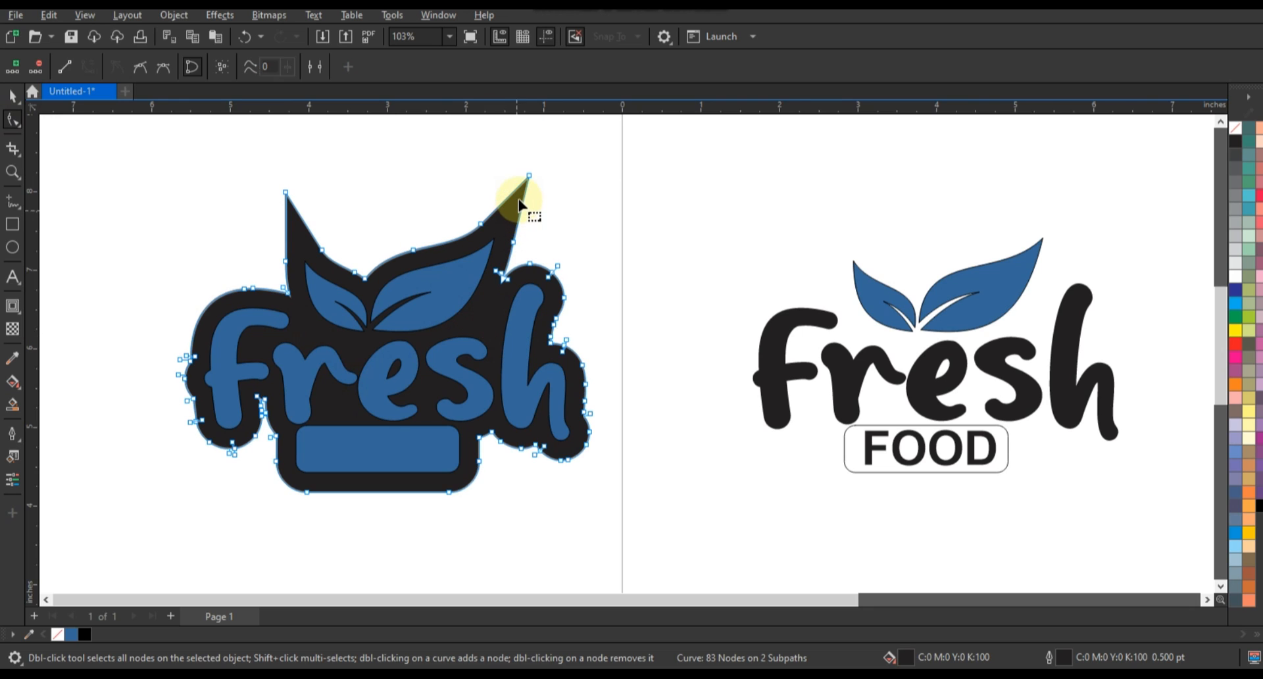
{"action": "key", "text": "Delete"}
- Delete the contour's pointed tip above the larger leaf, convert the remaining segment to a curve and bend it into a rounded end
{"action": "key", "text": "Delete"}
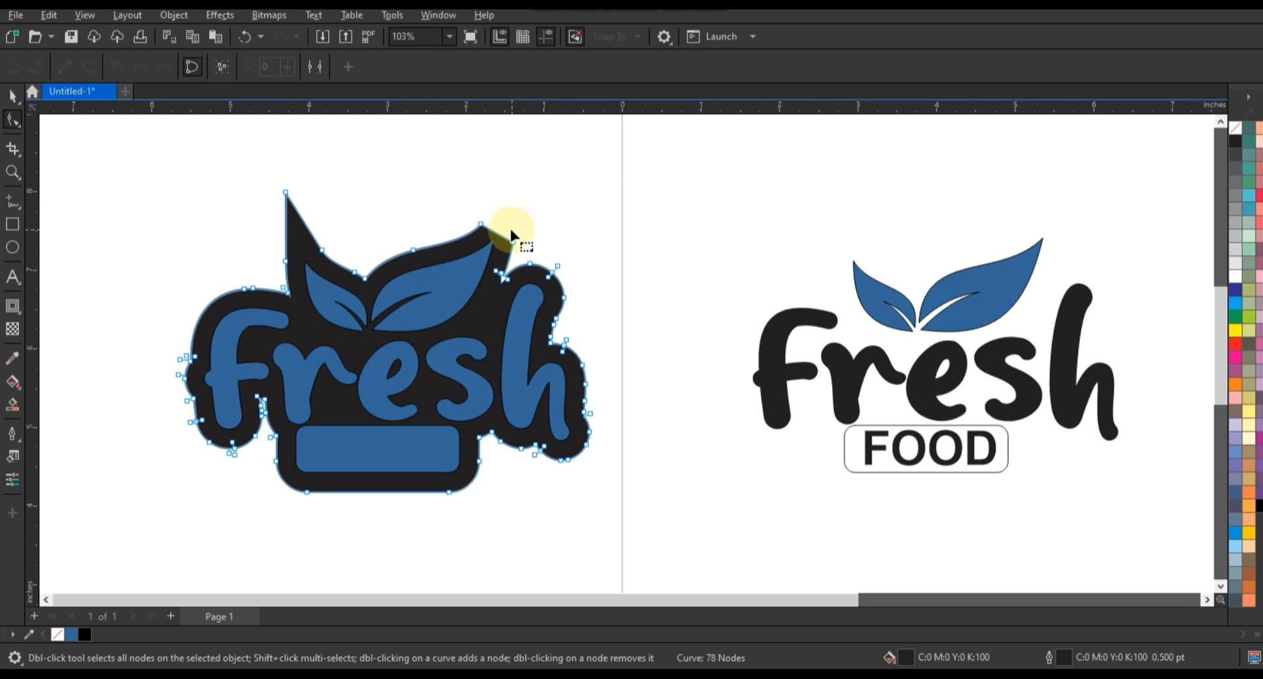
{"action": "left_click", "coordinate": [495, 234]}
{"action": "mouse_move", "coordinate": [495, 232]}
{"action": "left_mouse_down"}
{"action": "mouse_move", "coordinate": [528, 232]}
{"action": "mouse_move", "coordinate": [482, 217]}
{"action": "left_mouse_up"}
{"action": "key", "text": "ctrl+z"}
{"action": "left_click", "coordinate": [88, 65]}
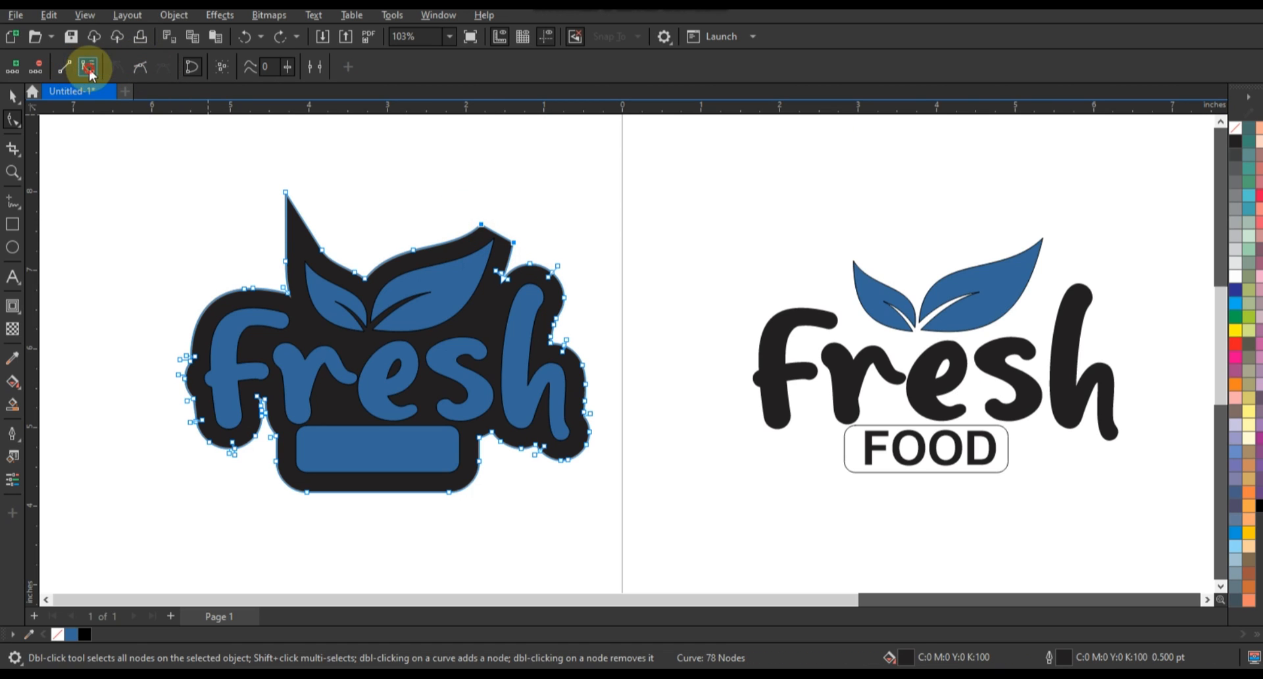
{"action": "left_click_drag", "start_coordinate": [484, 230], "coordinate": [514, 206]}
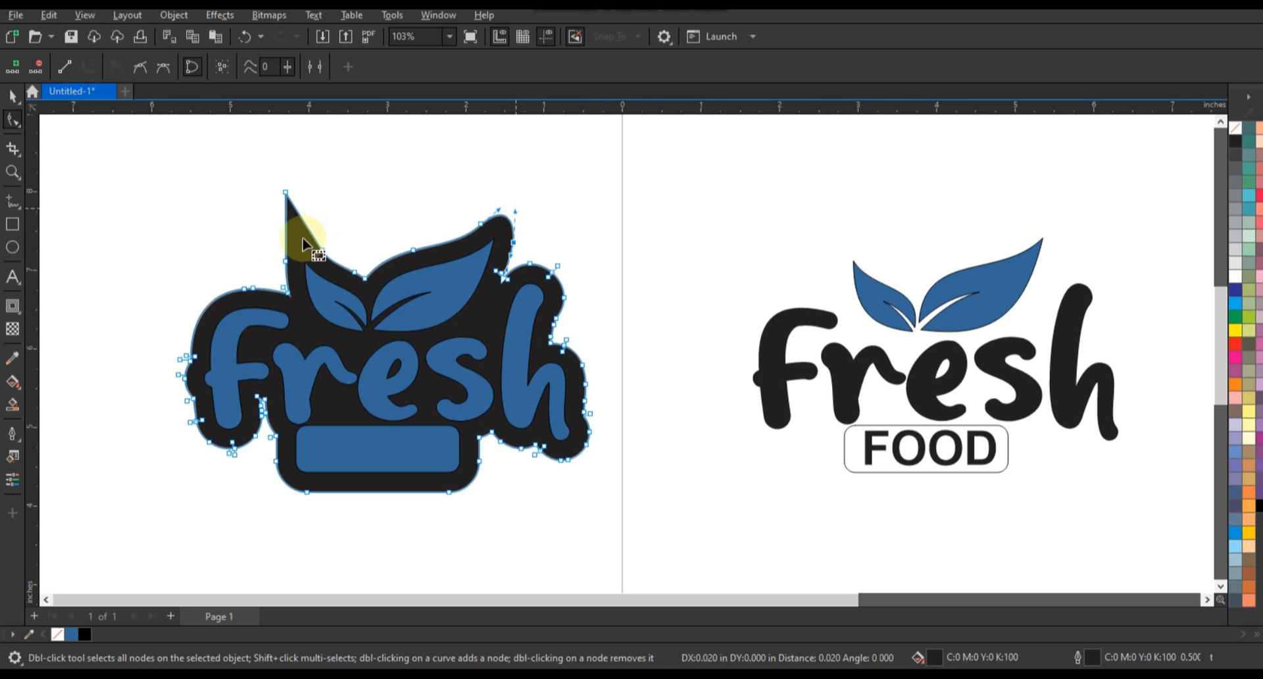
- Delete the contour's pointed tip above the smaller leaf and bend the remaining segment into a matching rounded end
{"action": "left_click", "coordinate": [286, 192]}
{"action": "key", "text": "Delete"}
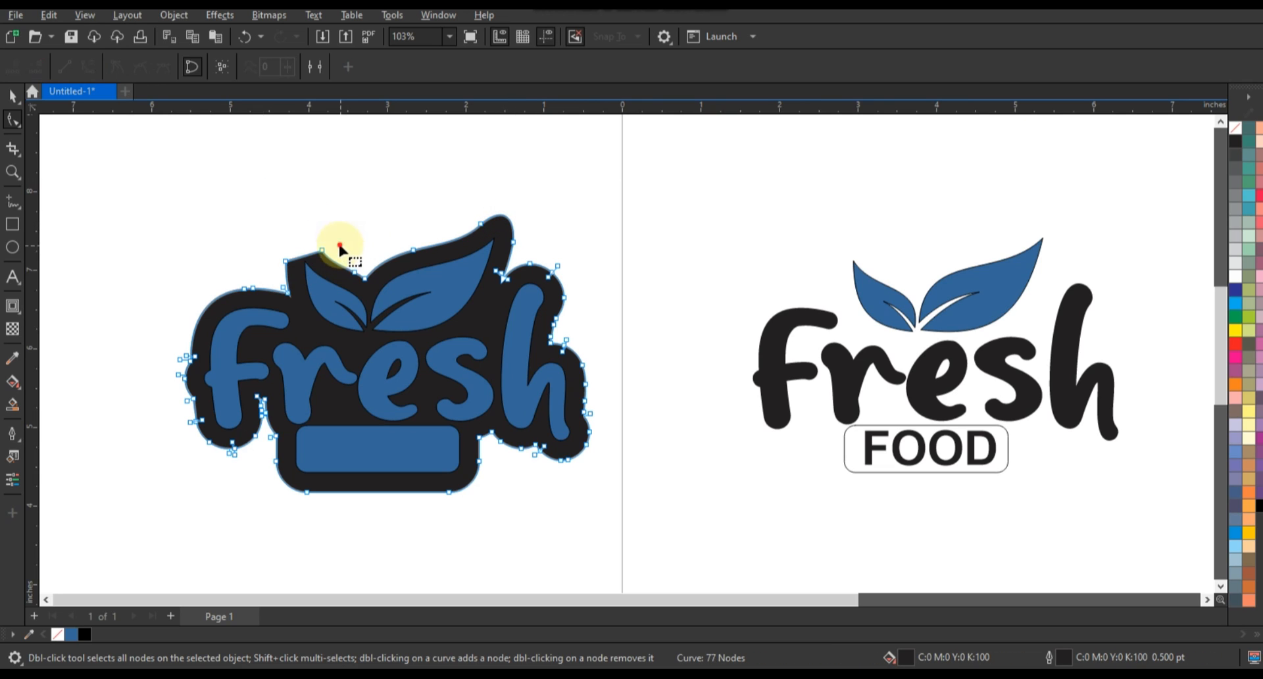
{"action": "left_click_drag", "start_coordinate": [336, 277], "coordinate": [335, 274]}
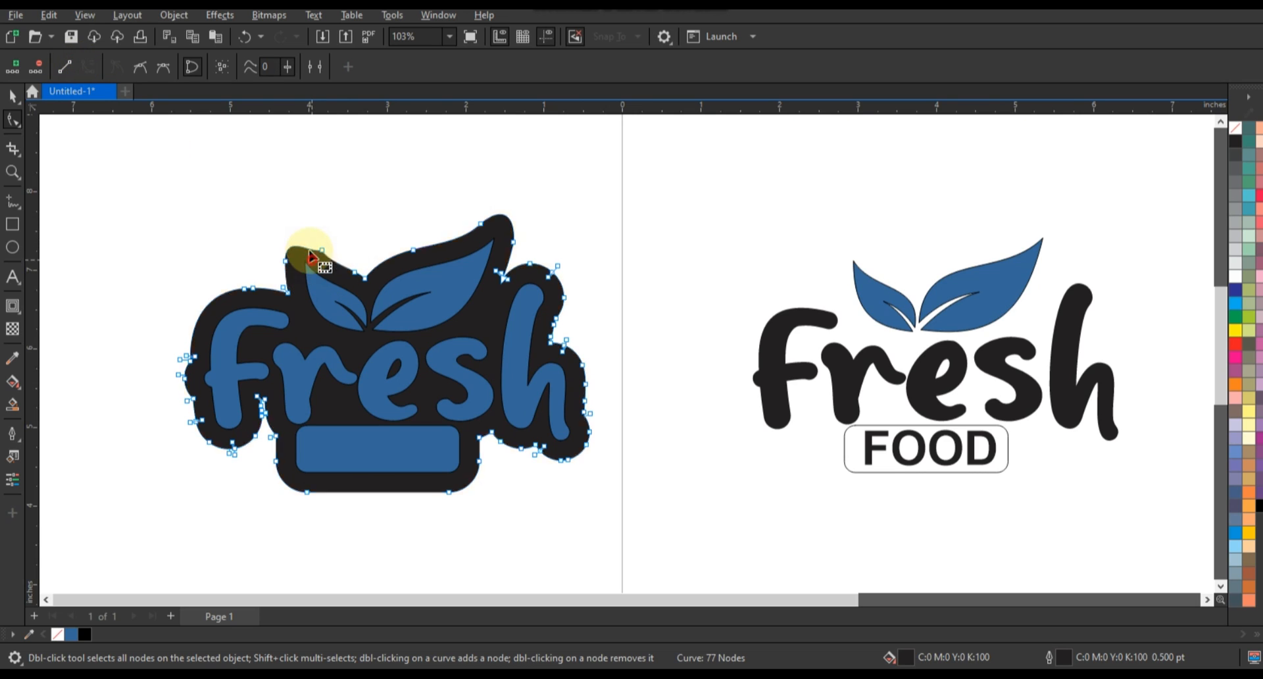
{"action": "key", "text": "Delete"}
{"action": "left_click_drag", "start_coordinate": [312, 256], "coordinate": [306, 237]}
{"action": "left_click", "coordinate": [13, 96]}
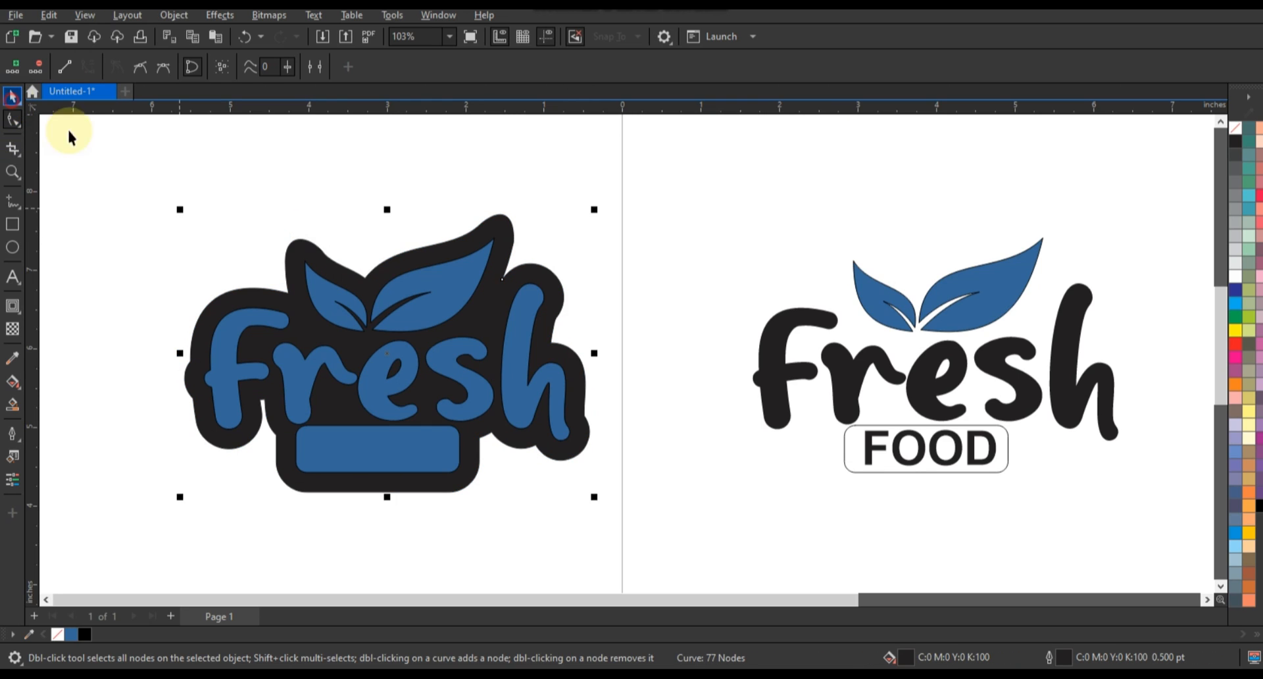
{"action": "left_click", "coordinate": [155, 151]}
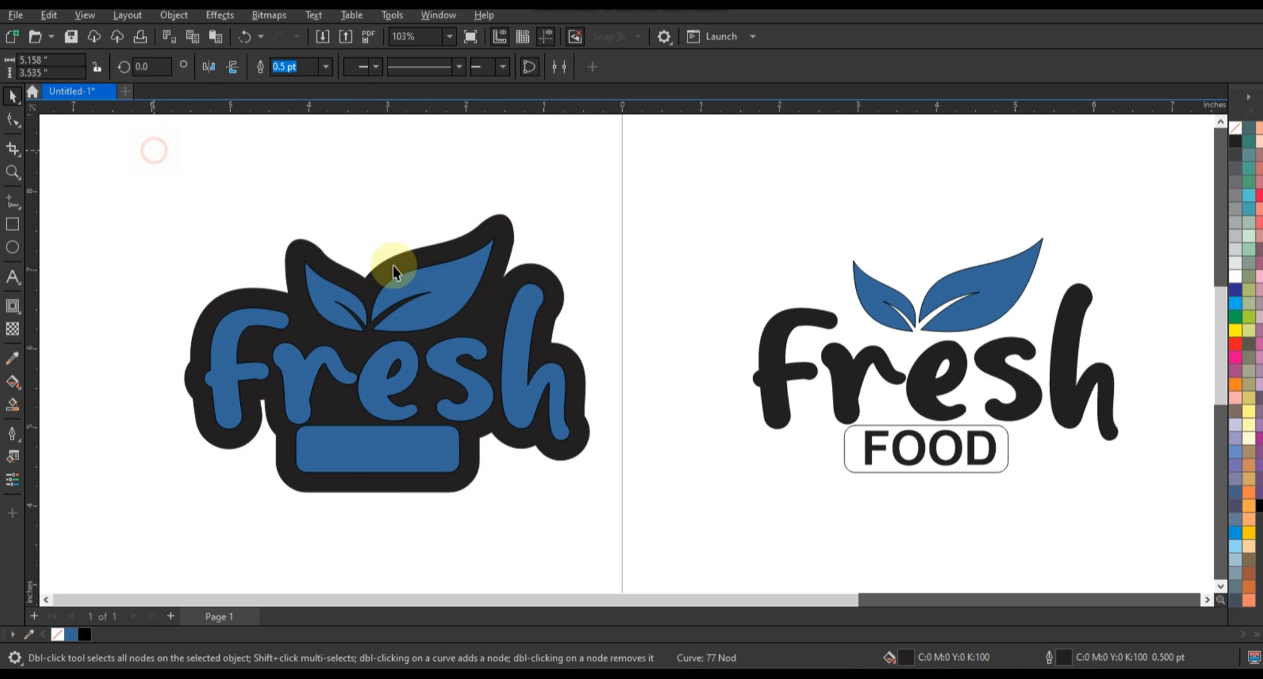
- Delete the welded blue copy lying on top of the black contour shape
{"action": "left_click", "coordinate": [408, 436]}
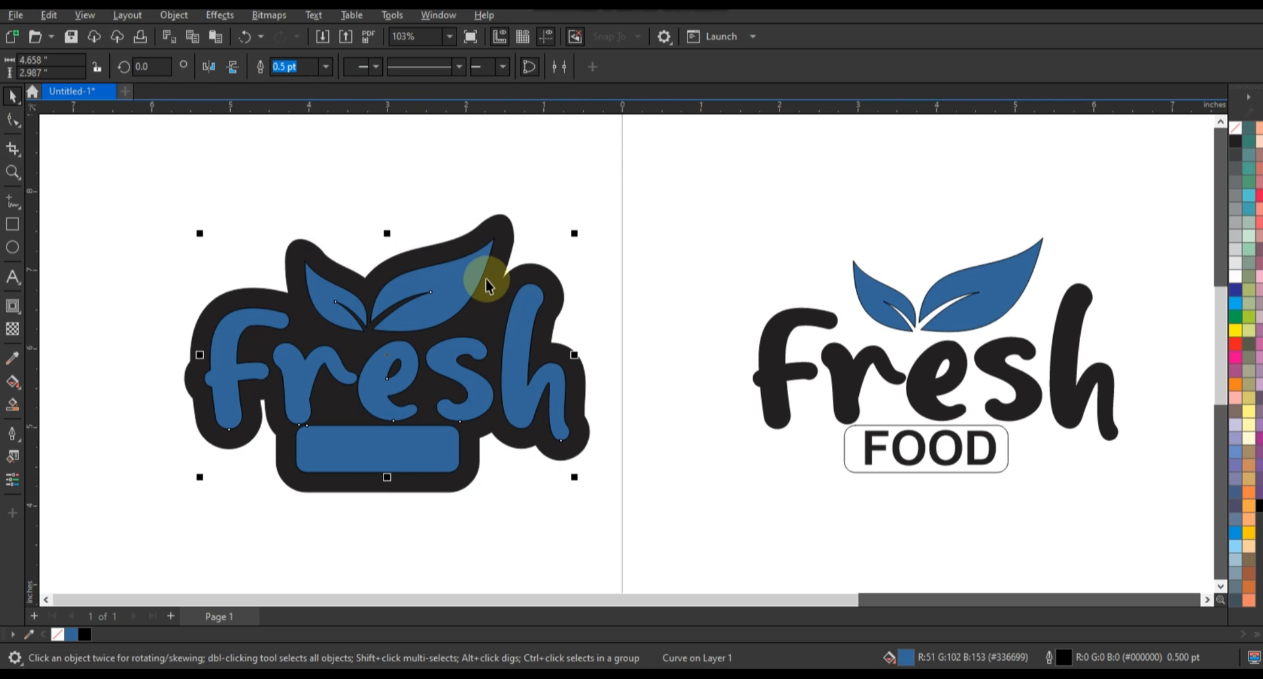
{"action": "left_click", "coordinate": [529, 304]}
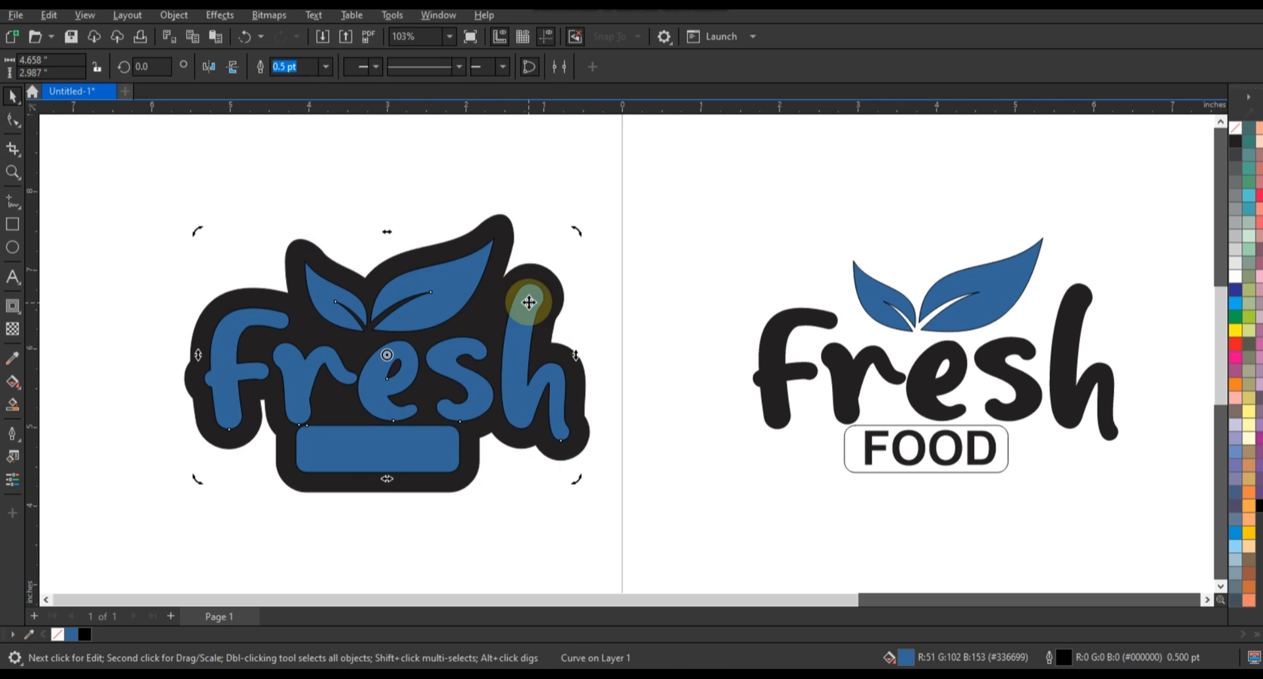
{"action": "key", "text": "Delete"}
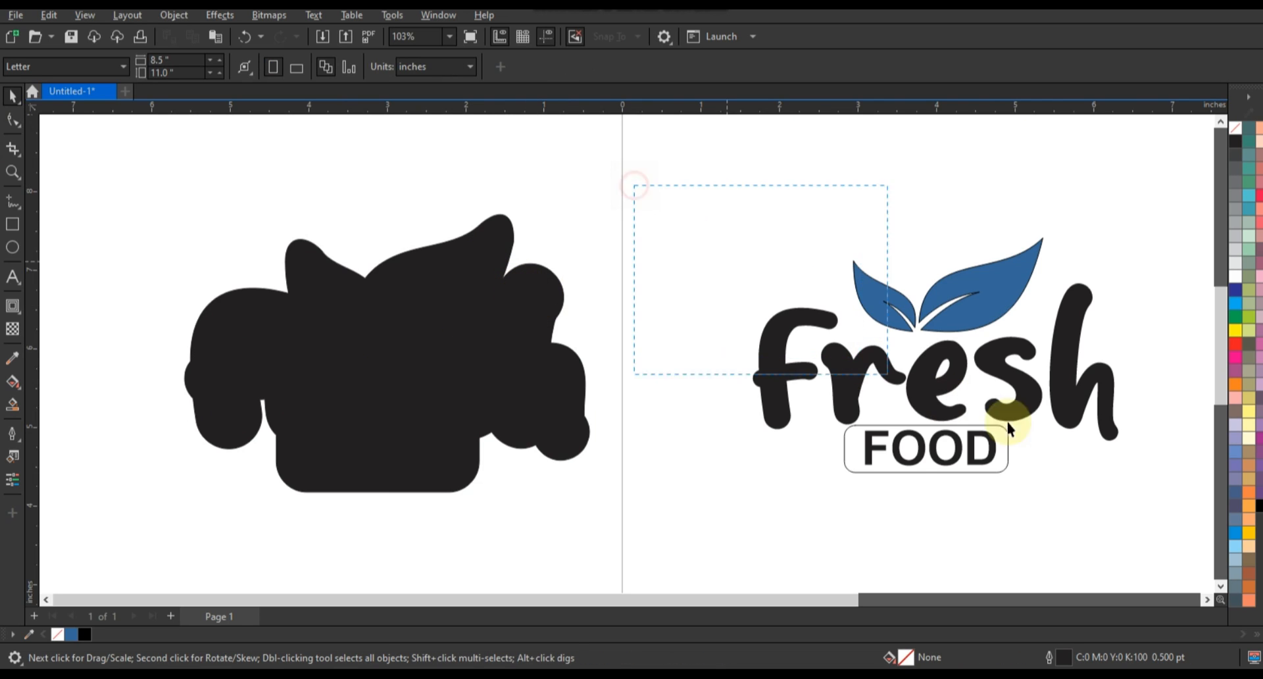
- Fill the lettering, leaves and frame white and place them in front of the black contour shape
{"action": "left_click_drag", "start_coordinate": [1144, 494], "coordinate": [1144, 495]}
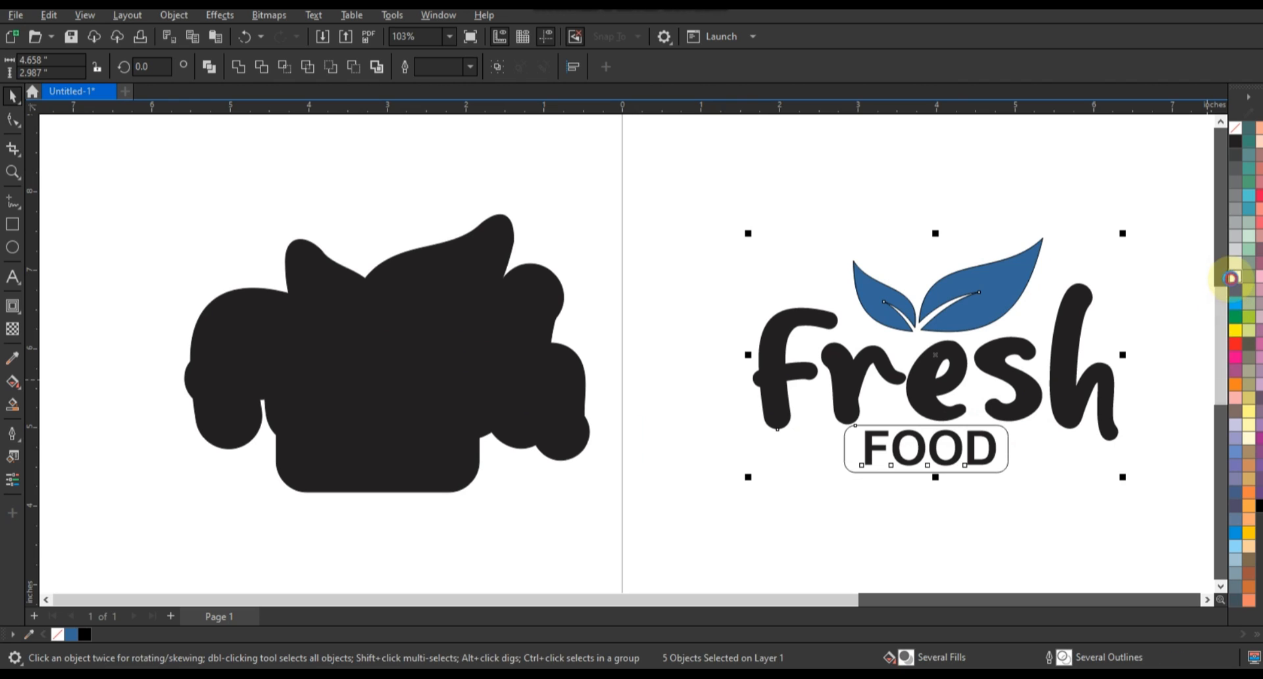
{"action": "left_click", "coordinate": [1233, 277]}
{"action": "left_click_drag", "start_coordinate": [944, 358], "coordinate": [396, 362]}
{"action": "key", "text": "shift+Page_Up"}
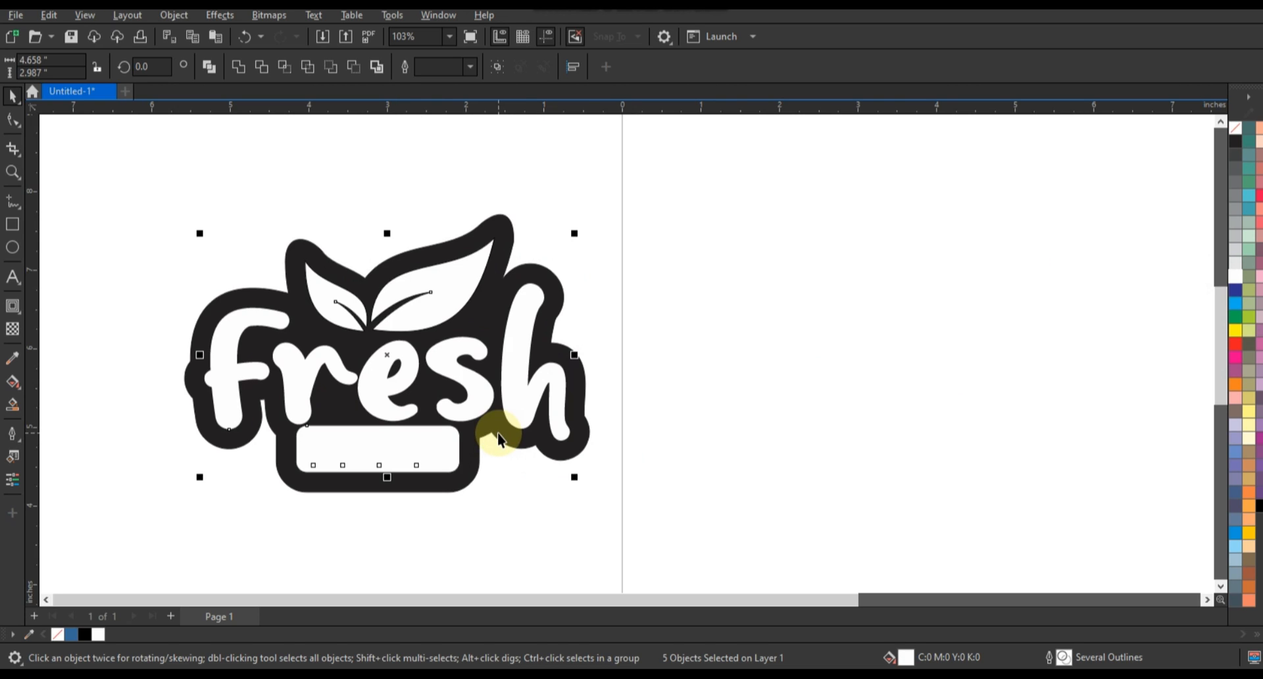
{"action": "left_click", "coordinate": [456, 478]}
{"action": "left_click_drag", "start_coordinate": [284, 433], "coordinate": [282, 432]}
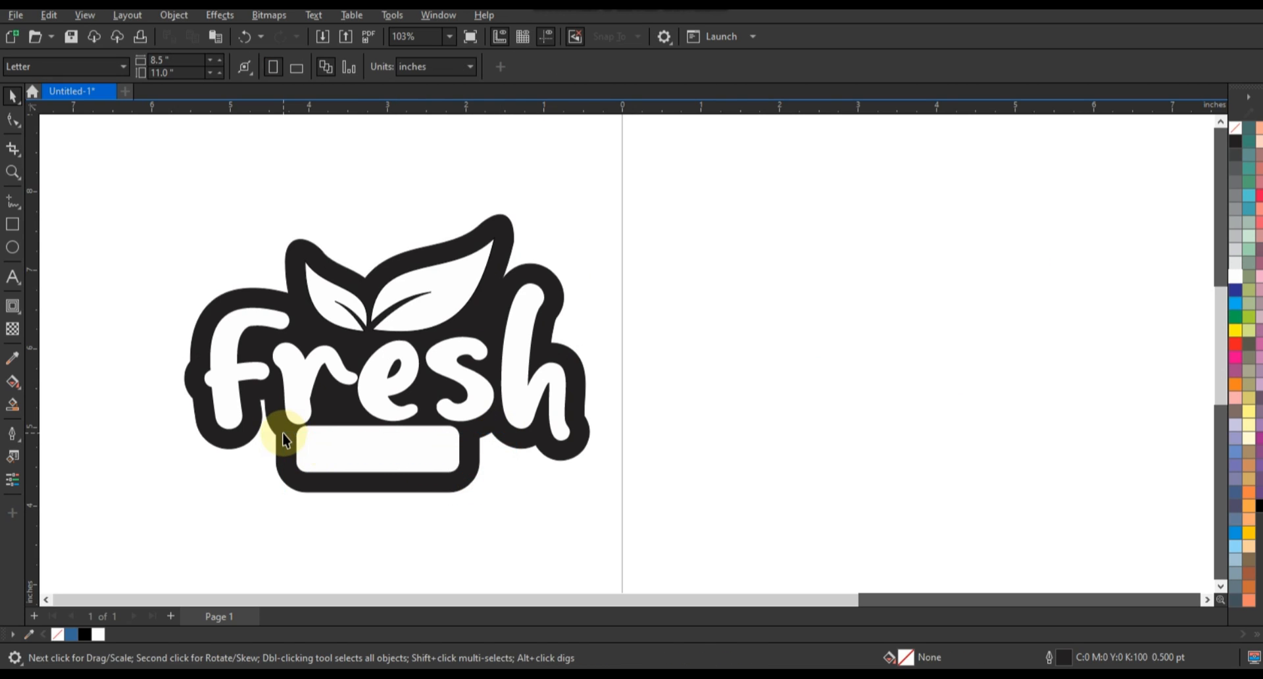
- Delete the rounded frame around FOOD and move the word slightly down inside the black contour shape
{"action": "left_click", "coordinate": [365, 436]}
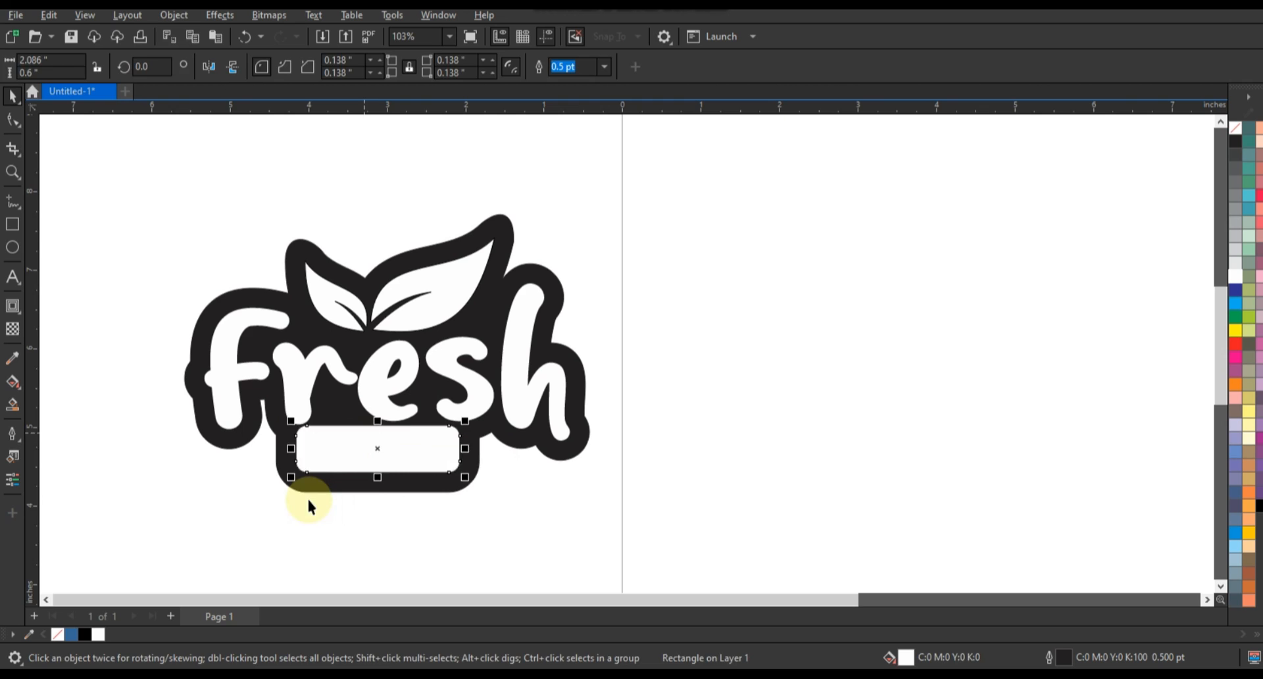
{"action": "key", "text": "Delete"}
{"action": "left_click_drag", "start_coordinate": [306, 510], "coordinate": [432, 471]}
{"action": "left_click", "coordinate": [434, 463]}
{"action": "left_click", "coordinate": [434, 459]}
{"action": "left_click", "coordinate": [537, 484]}
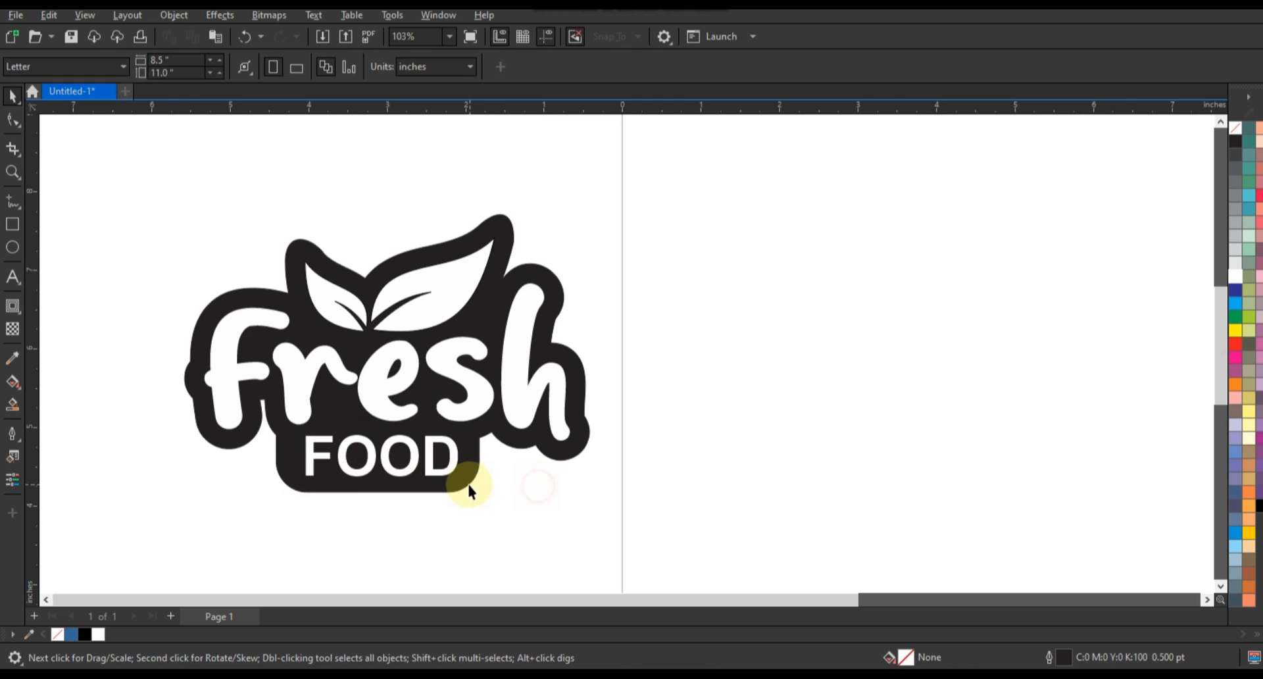
- Fill the black contour shape with dark green, C92 M45 Y97 K58
{"action": "left_click", "coordinate": [571, 413]}
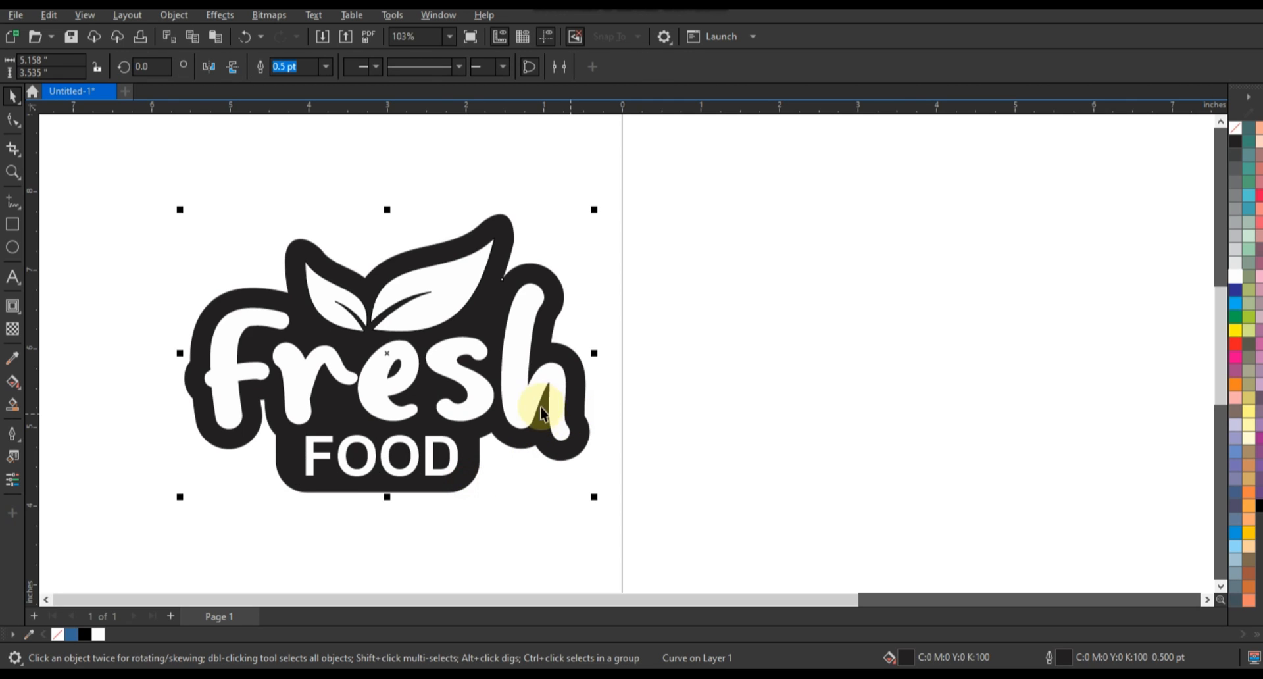
{"action": "left_click", "coordinate": [16, 387]}
{"action": "left_click", "coordinate": [1237, 317]}
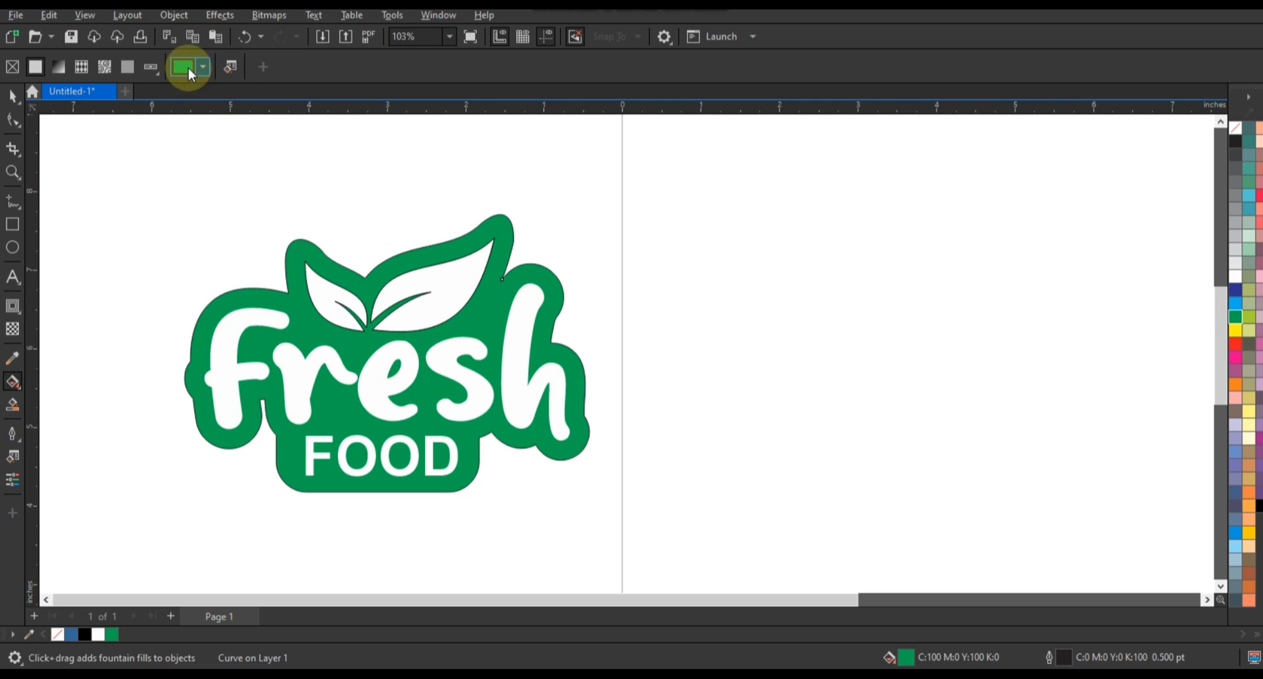
{"action": "left_click", "coordinate": [189, 68]}
{"action": "left_click", "coordinate": [188, 99]}
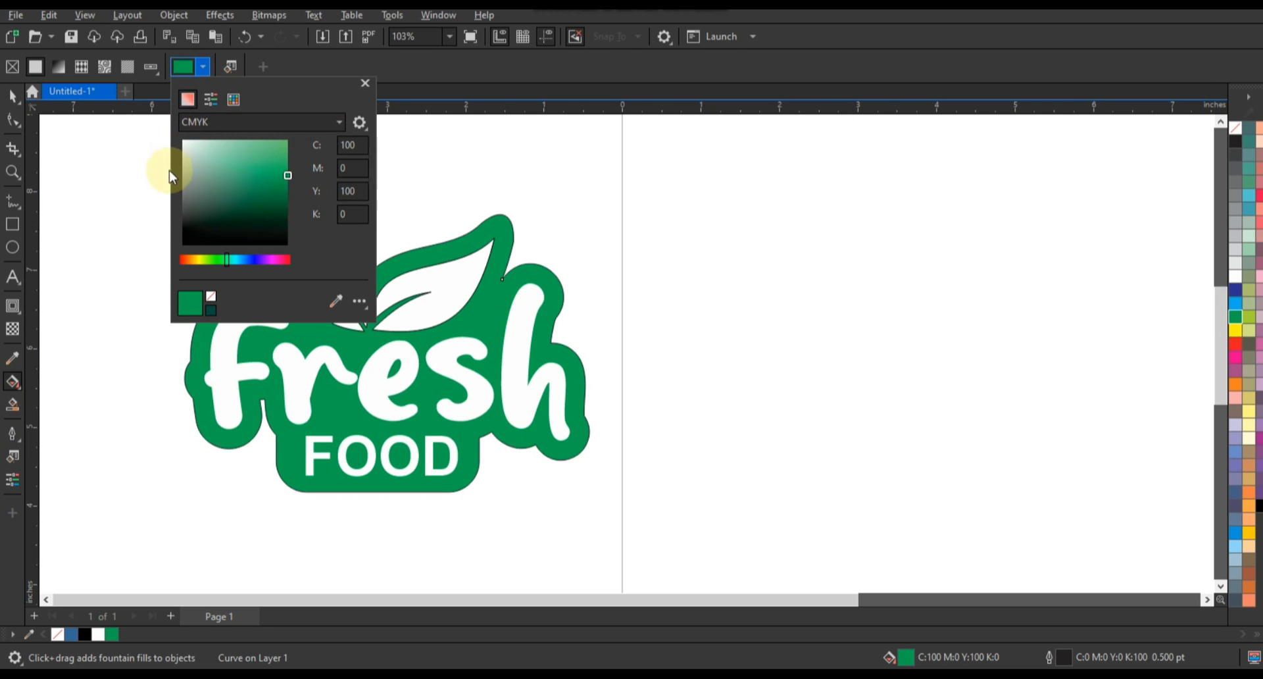
{"action": "left_click_drag", "start_coordinate": [279, 175], "coordinate": [284, 214]}
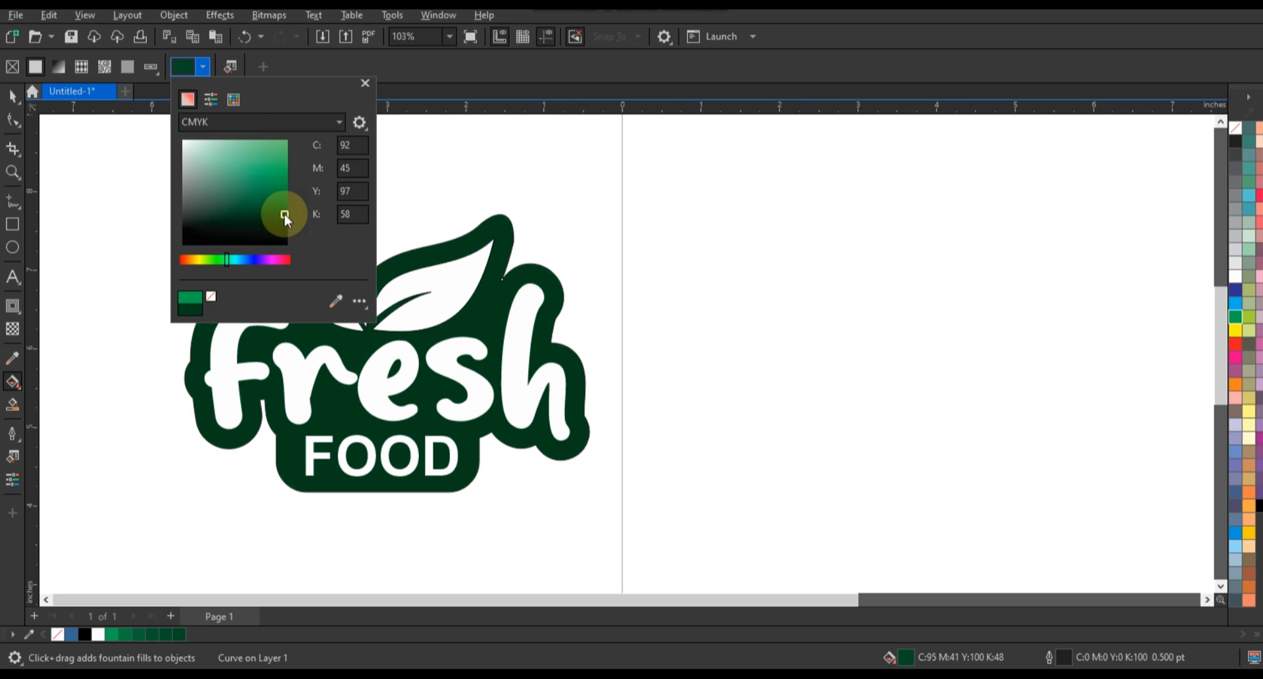
{"action": "left_click", "coordinate": [13, 96]}
{"action": "key", "text": "space"}
- Add a one-step outside contour with a 0.084 inch offset around the dark green backing shape
{"action": "left_click", "coordinate": [455, 297]}
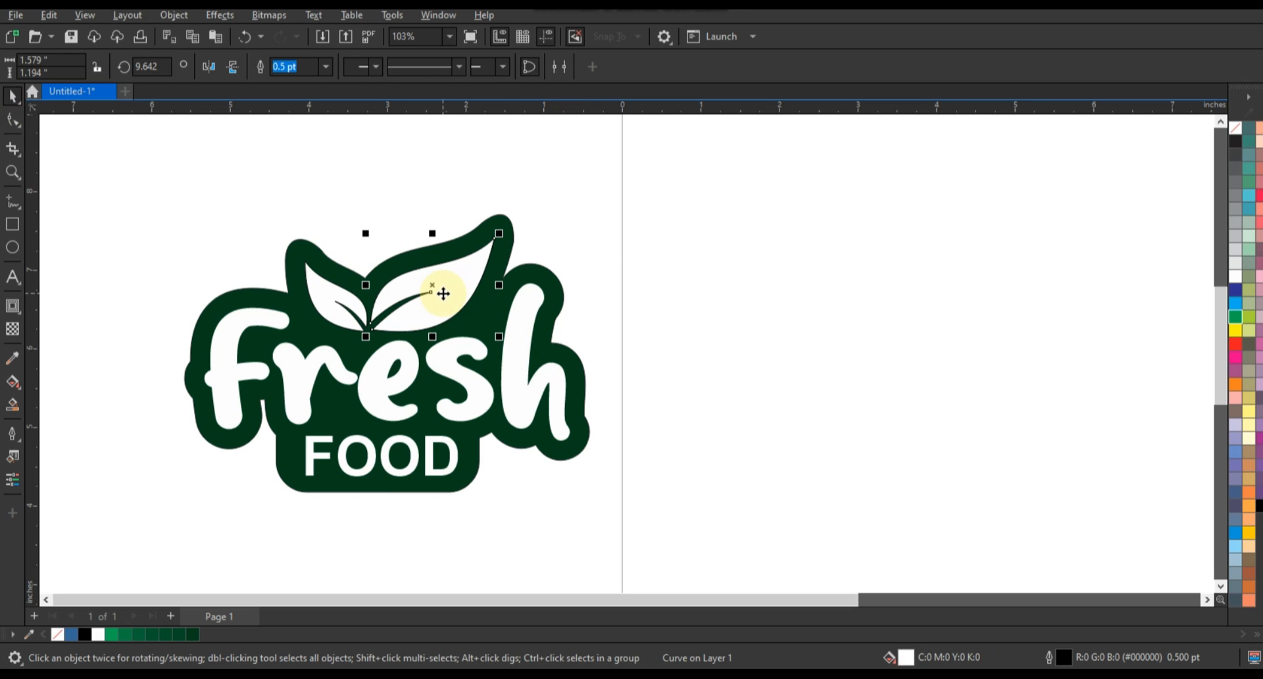
{"action": "left_click", "coordinate": [479, 431]}
{"action": "left_click", "coordinate": [13, 305]}
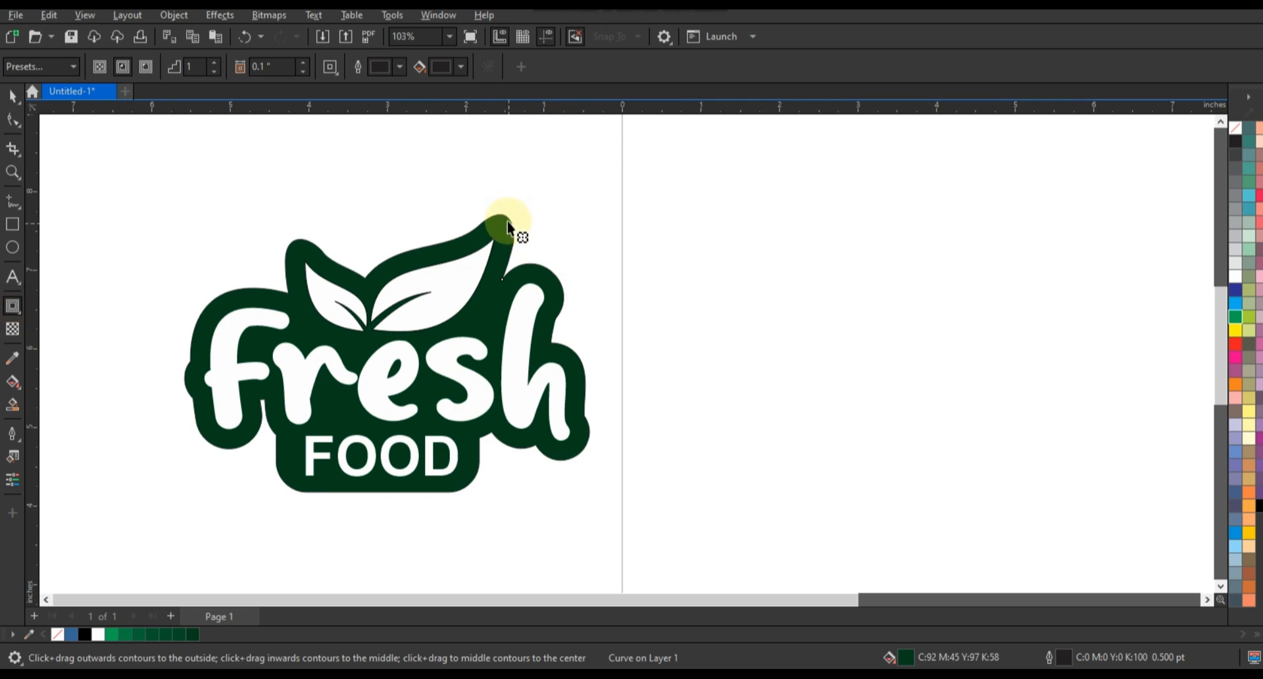
{"action": "left_click_drag", "start_coordinate": [502, 225], "coordinate": [516, 208]}
{"action": "left_click", "coordinate": [13, 96]}
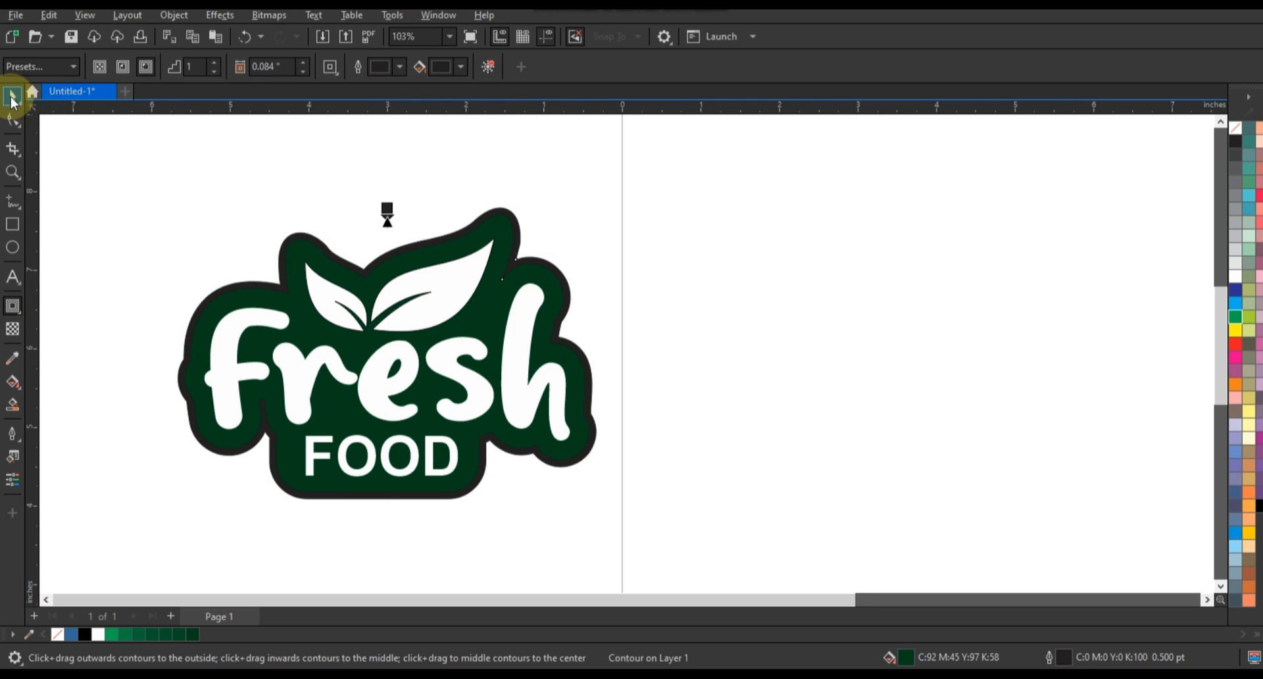
- Break the contour apart, then fill the outer shape with light green C40 M0 Y100 K0 and remove its outline
{"action": "left_click", "coordinate": [129, 17]}
{"action": "mouse_move", "coordinate": [170, 15]}
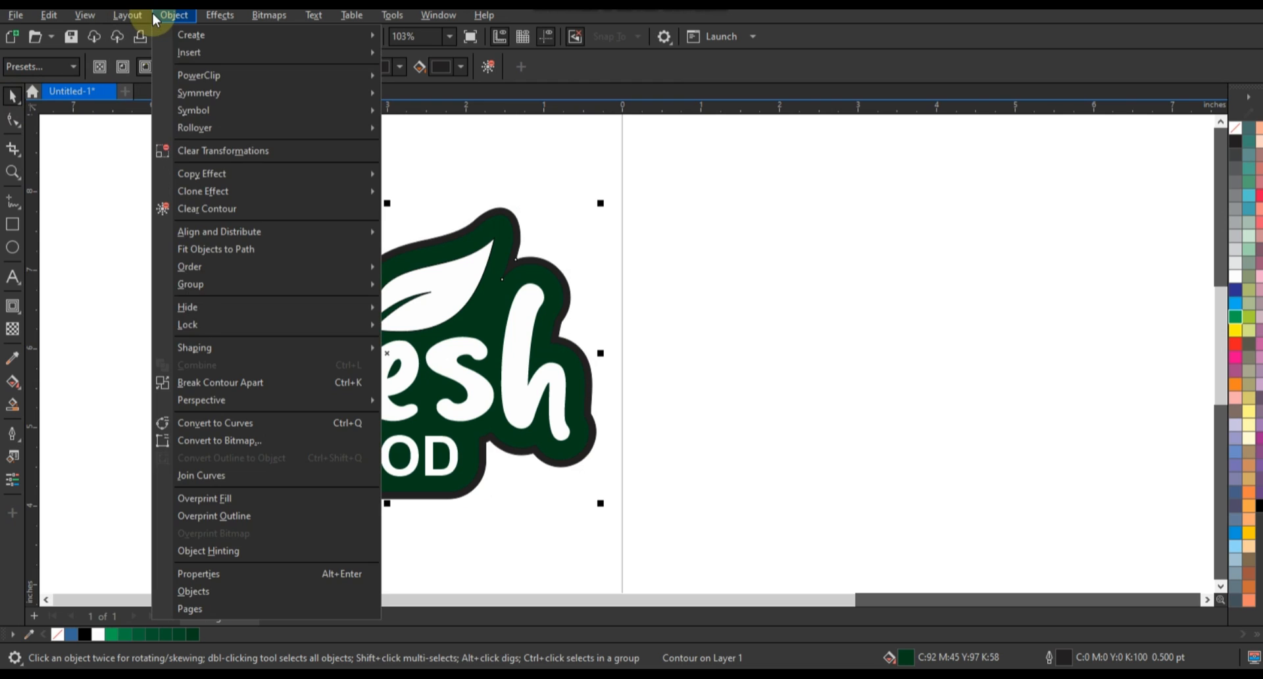
{"action": "left_click", "coordinate": [213, 382]}
{"action": "left_click", "coordinate": [142, 298]}
{"action": "left_click", "coordinate": [498, 214]}
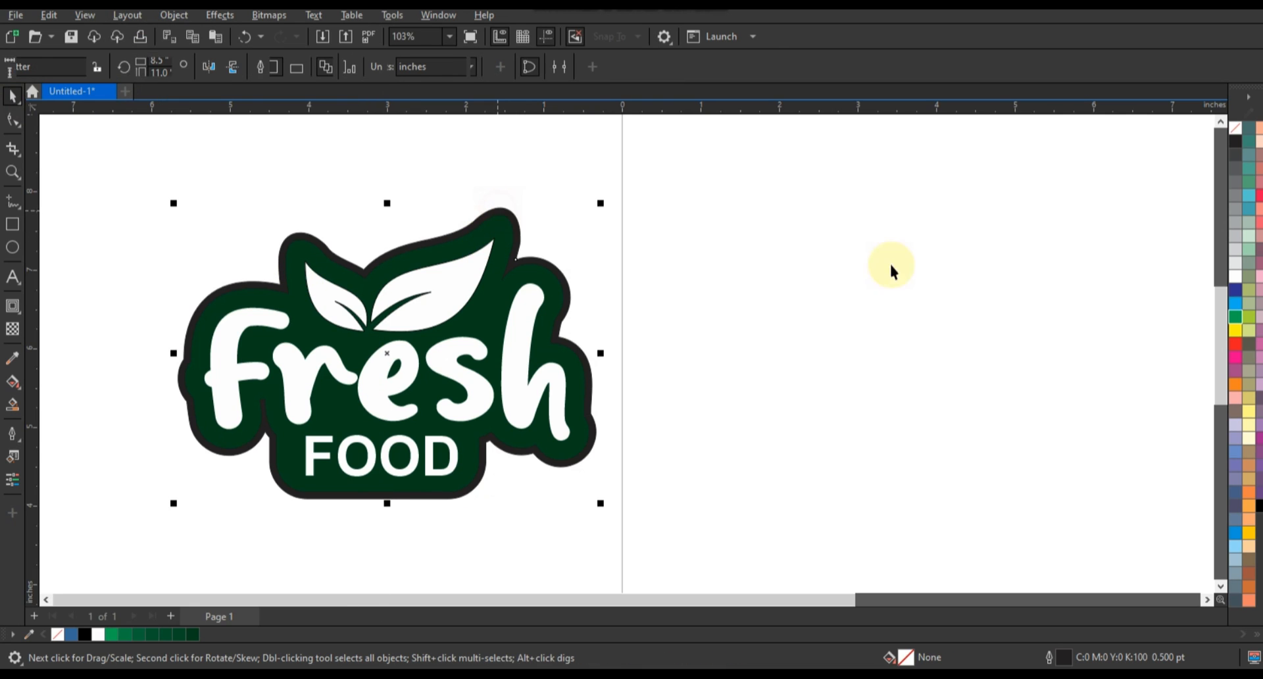
{"action": "left_click", "coordinate": [1247, 320]}
{"action": "right_click", "coordinate": [1240, 126]}
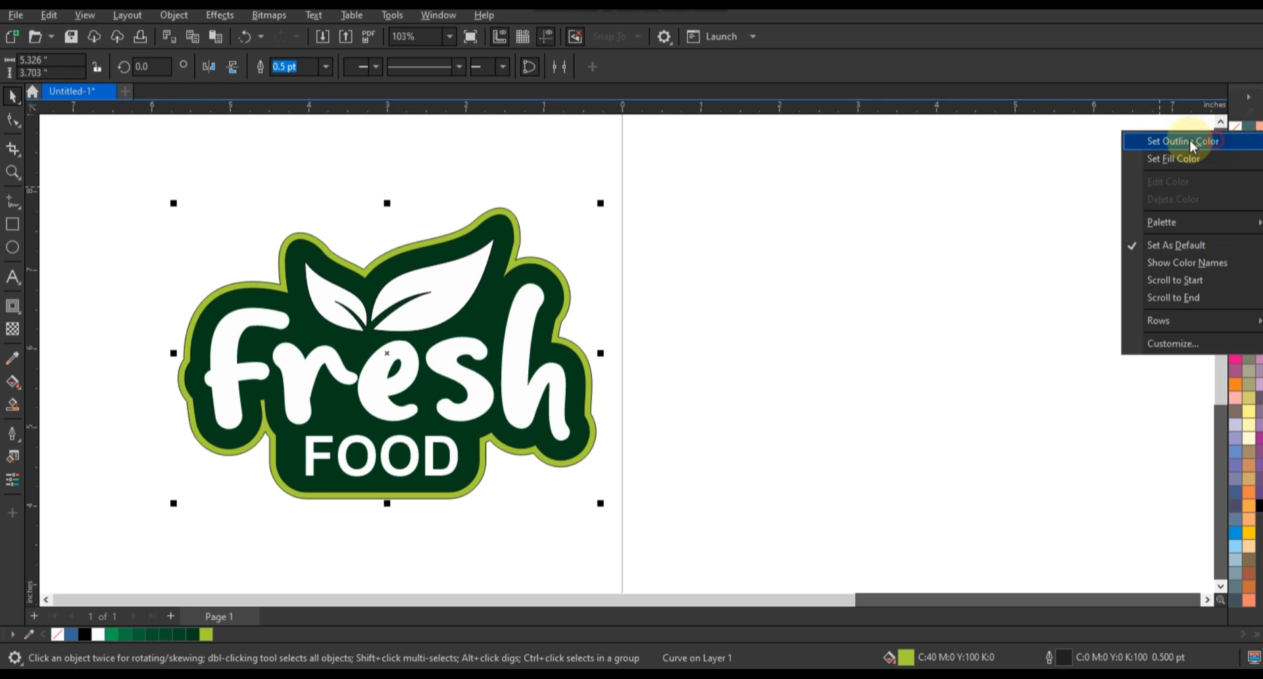
{"action": "left_click", "coordinate": [1192, 142]}
- Draw a narrow closed three-node shape, about 1.12 by 0.81 inches, across the larger leaf from its base to near its tip
{"action": "left_click_drag", "start_coordinate": [108, 163], "coordinate": [666, 526]}
{"action": "key", "text": "shift+F2"}
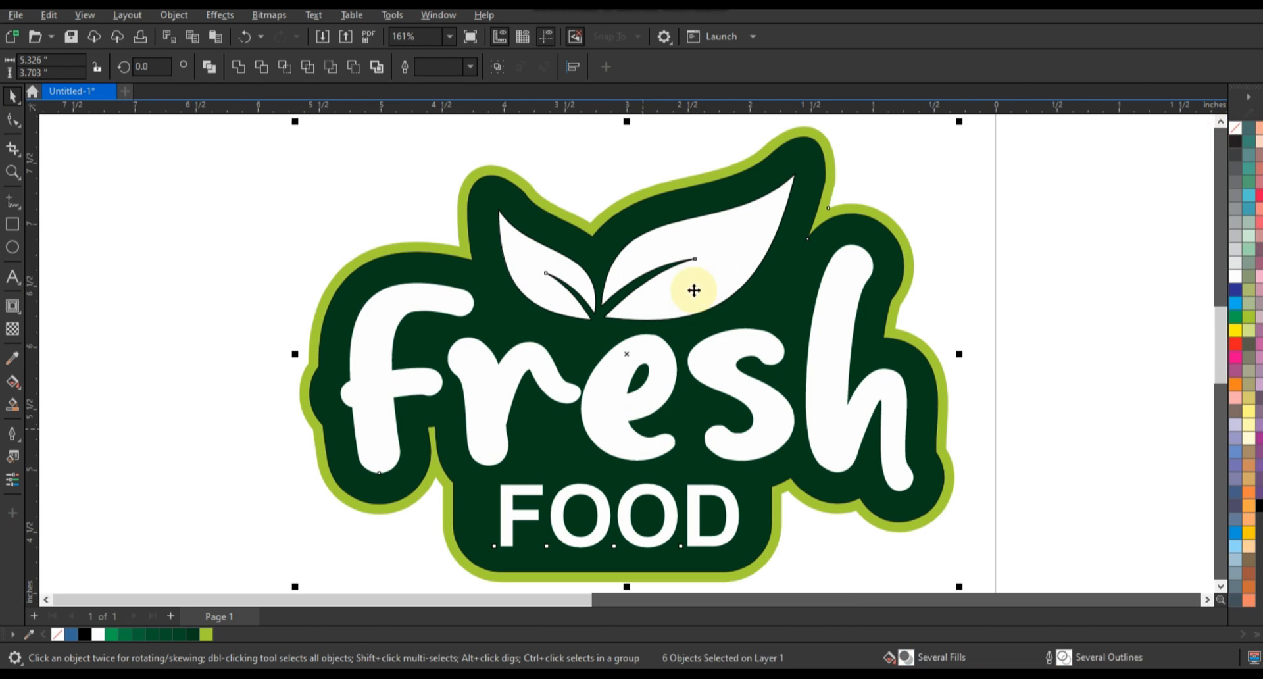
{"action": "left_click", "coordinate": [694, 290]}
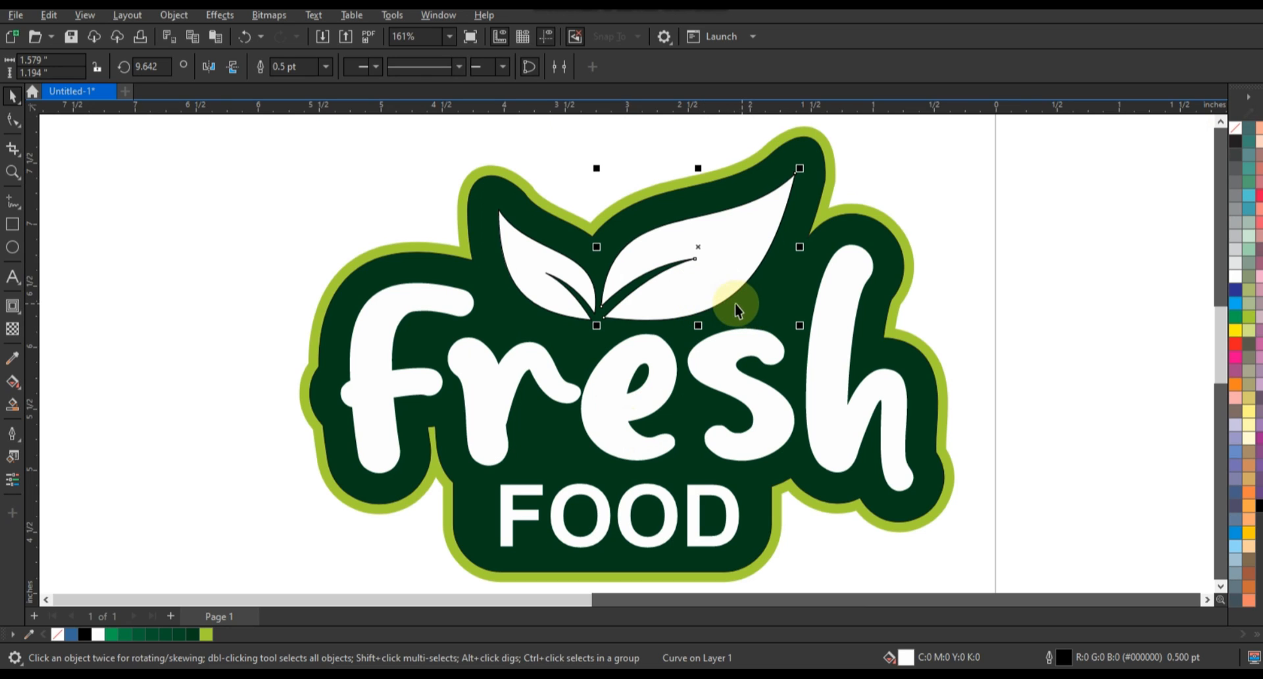
{"action": "left_click", "coordinate": [12, 200]}
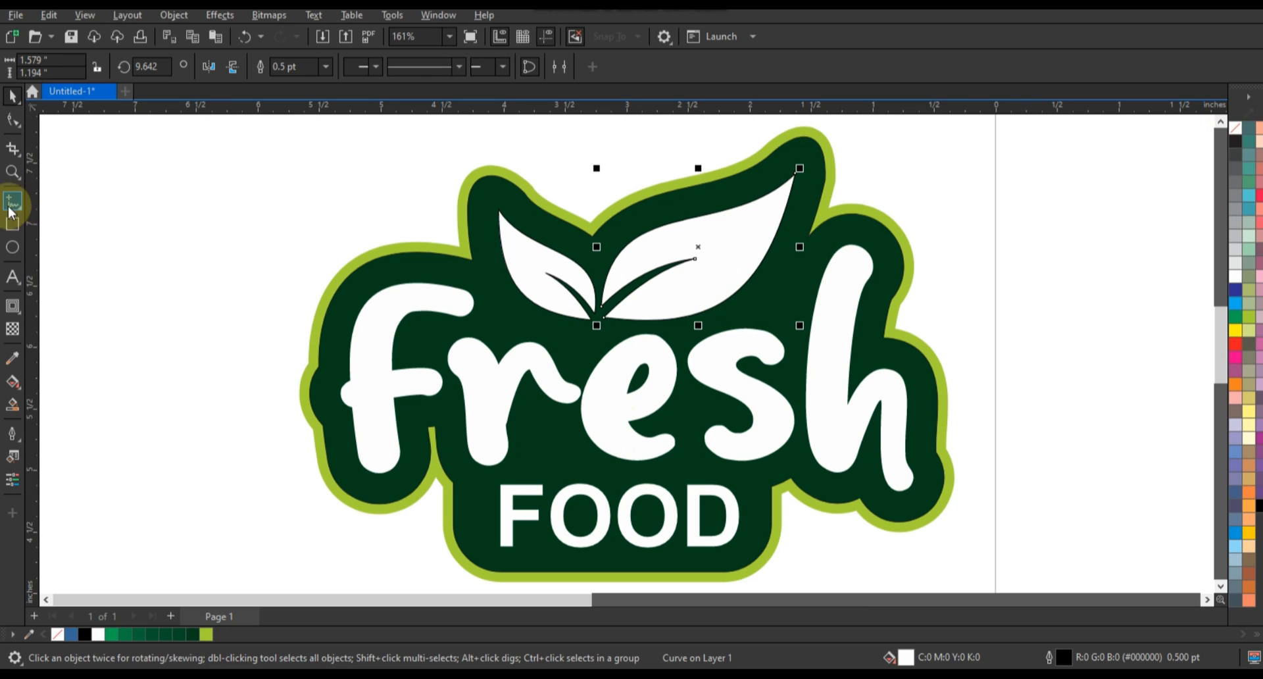
{"action": "left_click", "coordinate": [778, 210]}
{"action": "left_click", "coordinate": [638, 311]}
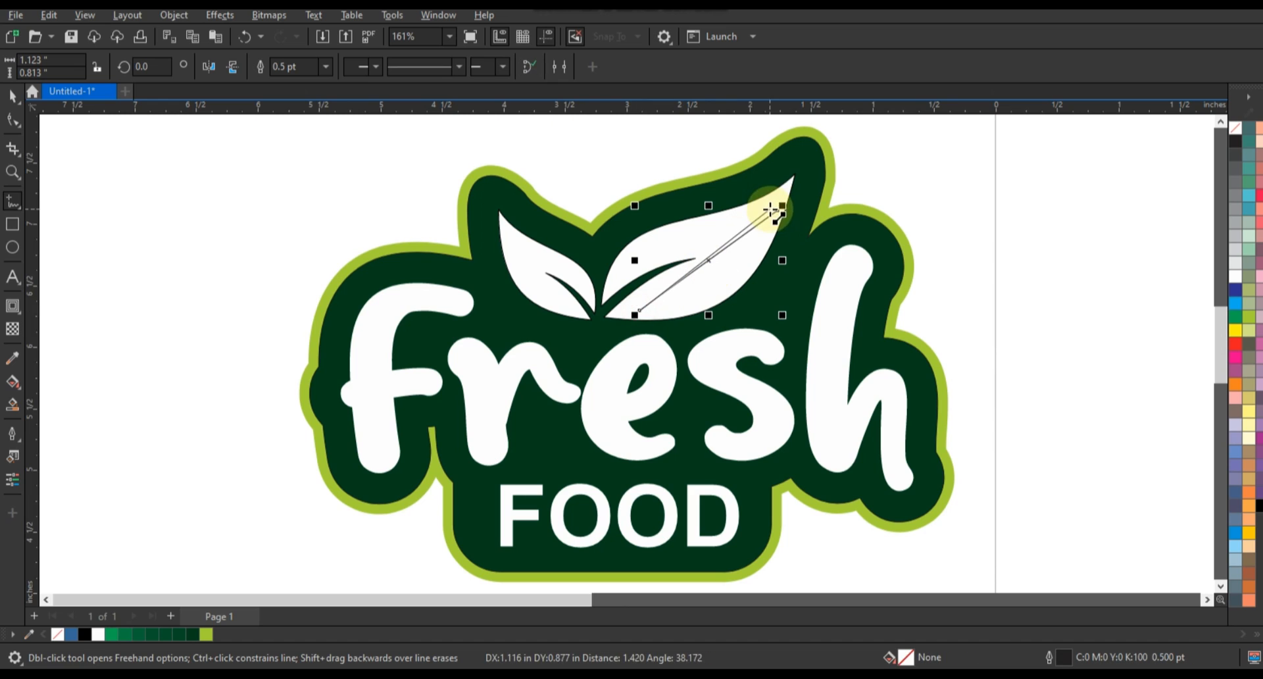
{"action": "left_click", "coordinate": [757, 215]}
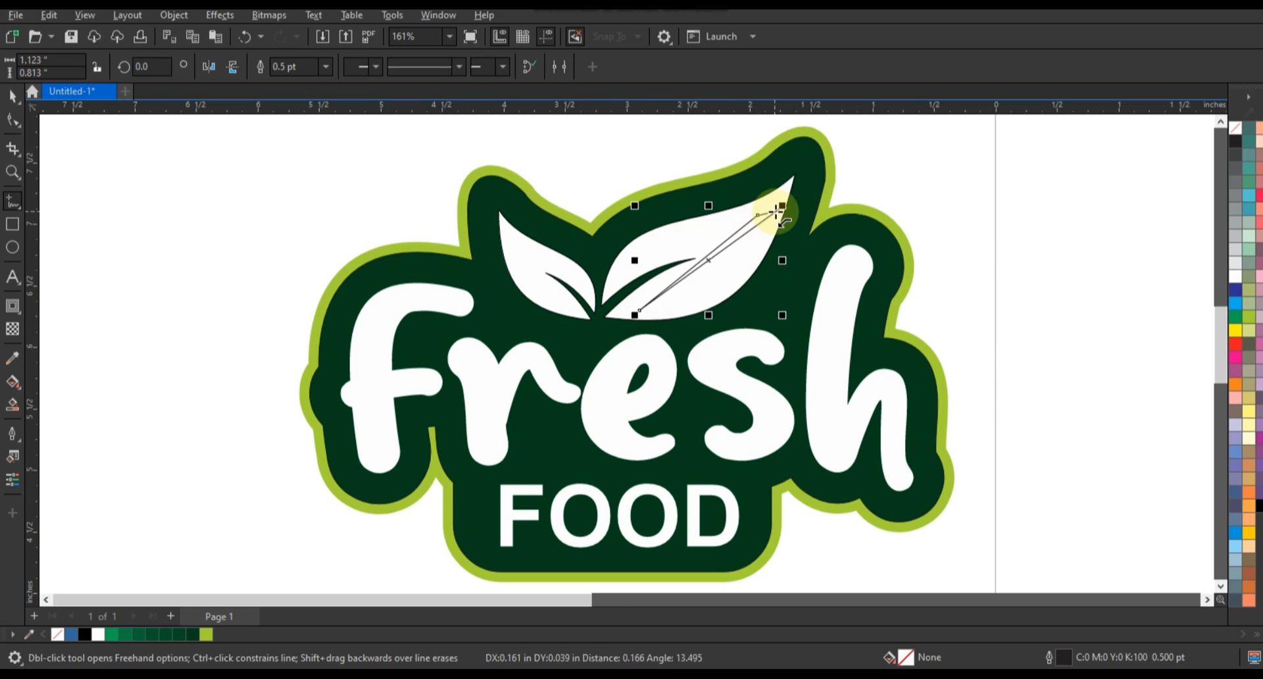
{"action": "left_click", "coordinate": [778, 210]}
- Convert the narrow shape's segments to curves, bend them along the larger leaf's lower edge and fill the shape dark green C92 M45 Y97 K58
{"action": "left_click", "coordinate": [14, 119]}
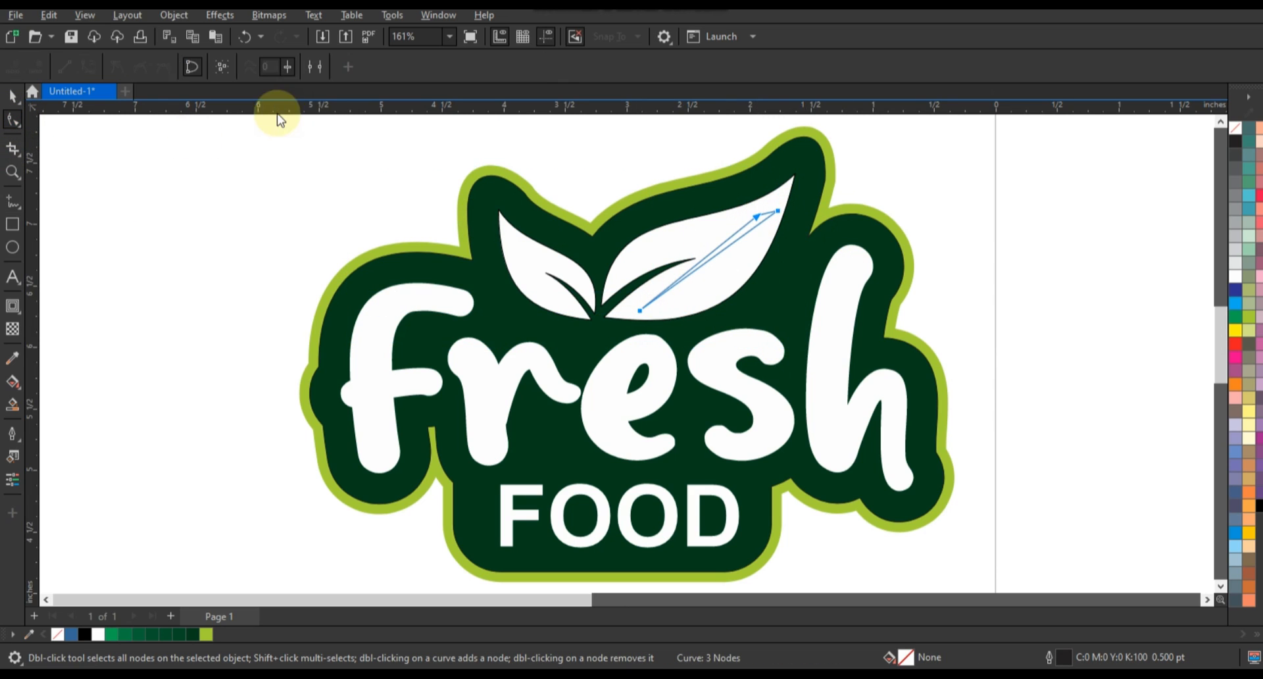
{"action": "left_click", "coordinate": [88, 66]}
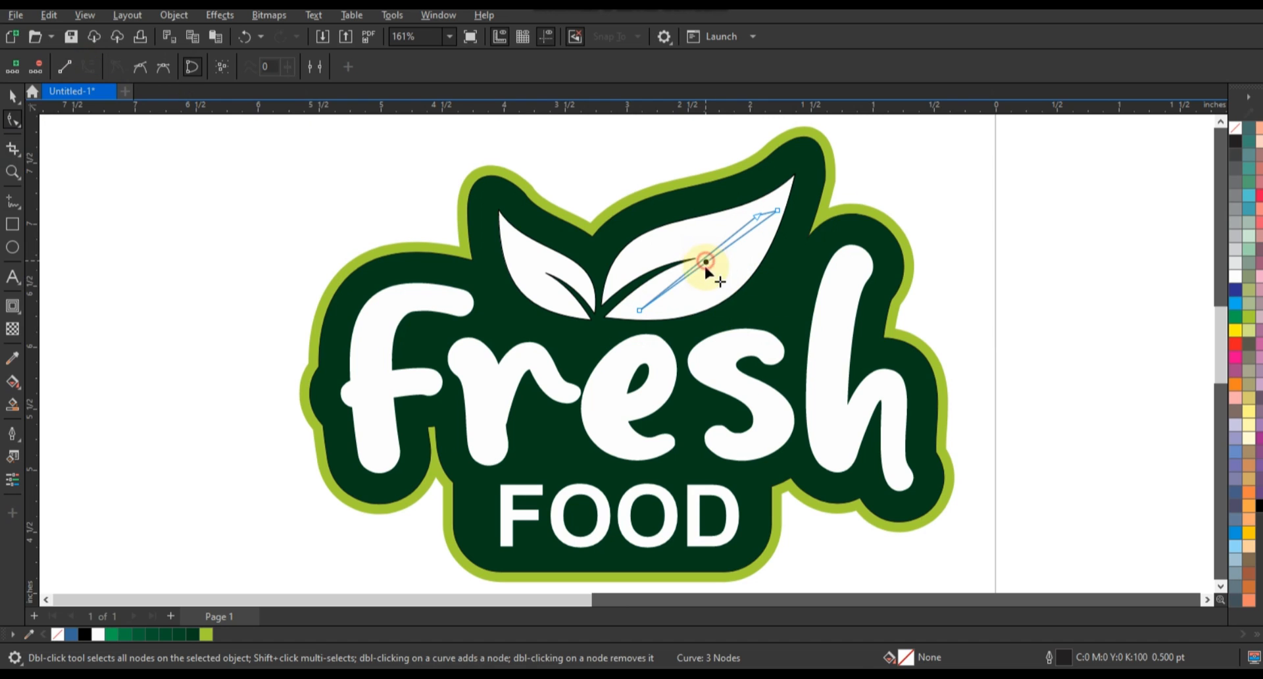
{"action": "mouse_move", "coordinate": [706, 266]}
{"action": "left_mouse_down"}
{"action": "mouse_move", "coordinate": [716, 284]}
{"action": "mouse_move", "coordinate": [705, 270]}
{"action": "mouse_move", "coordinate": [719, 273]}
{"action": "left_mouse_up"}
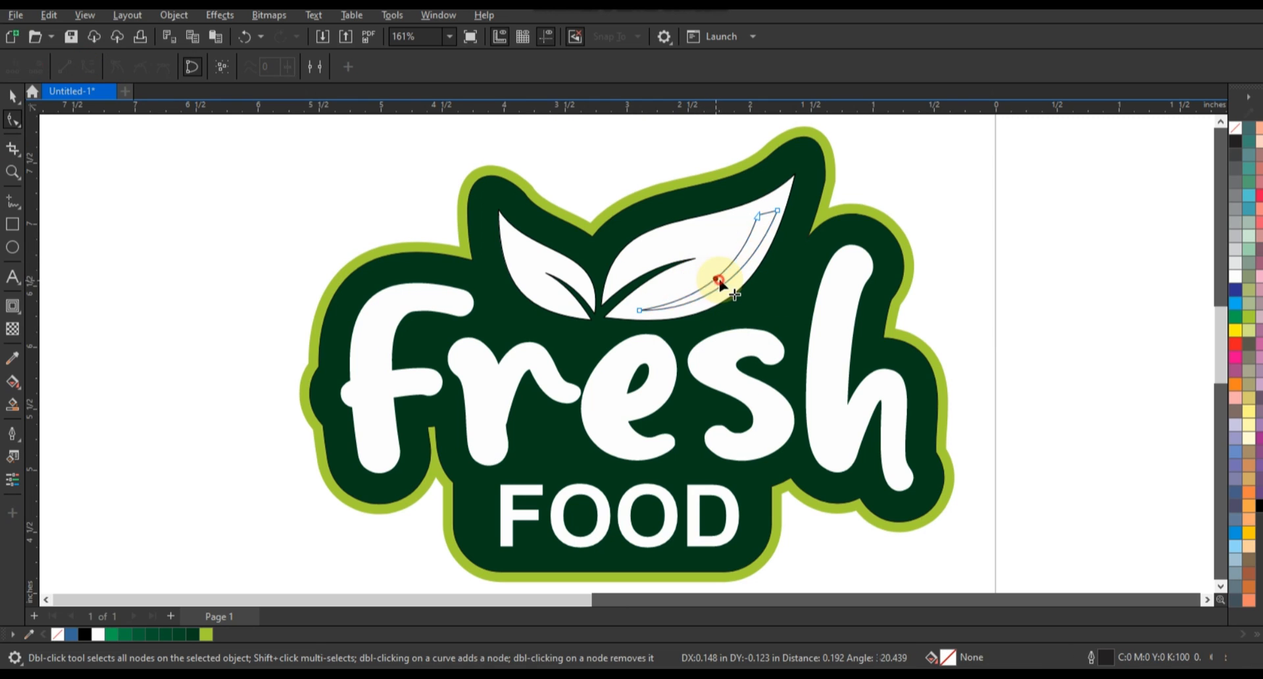
{"action": "left_click", "coordinate": [760, 217]}
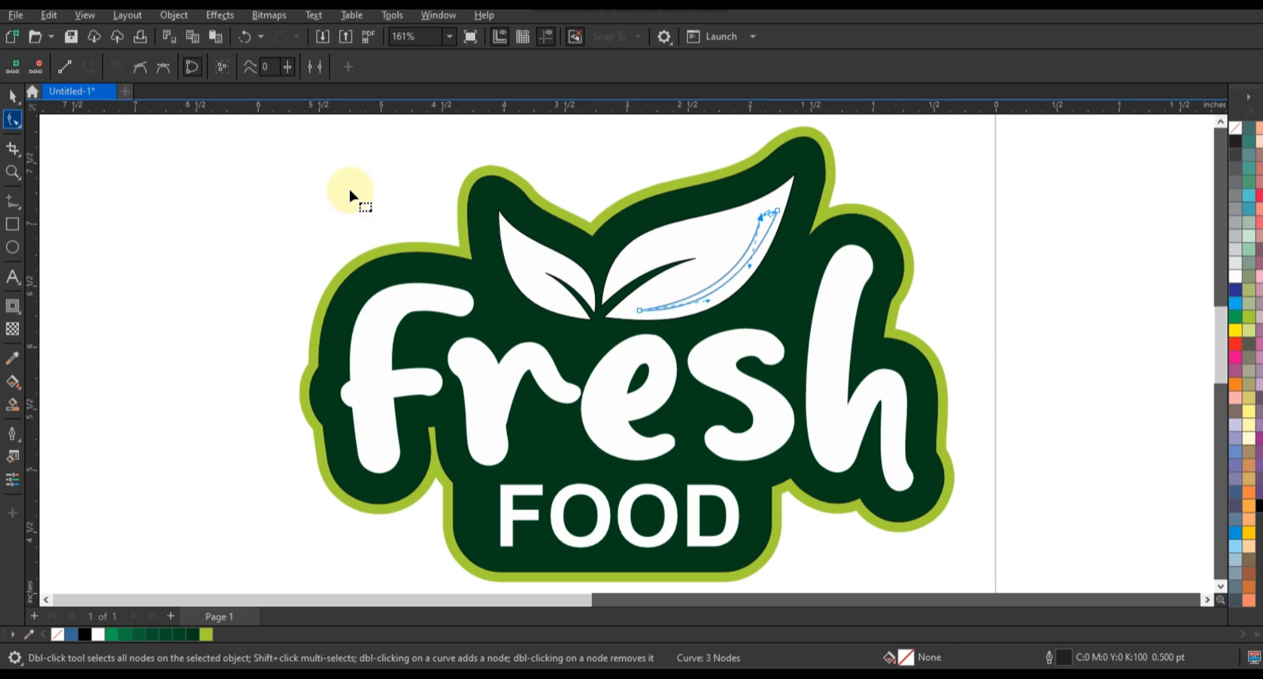
{"action": "left_click_drag", "start_coordinate": [710, 304], "coordinate": [747, 271]}
{"action": "left_click", "coordinate": [10, 97]}
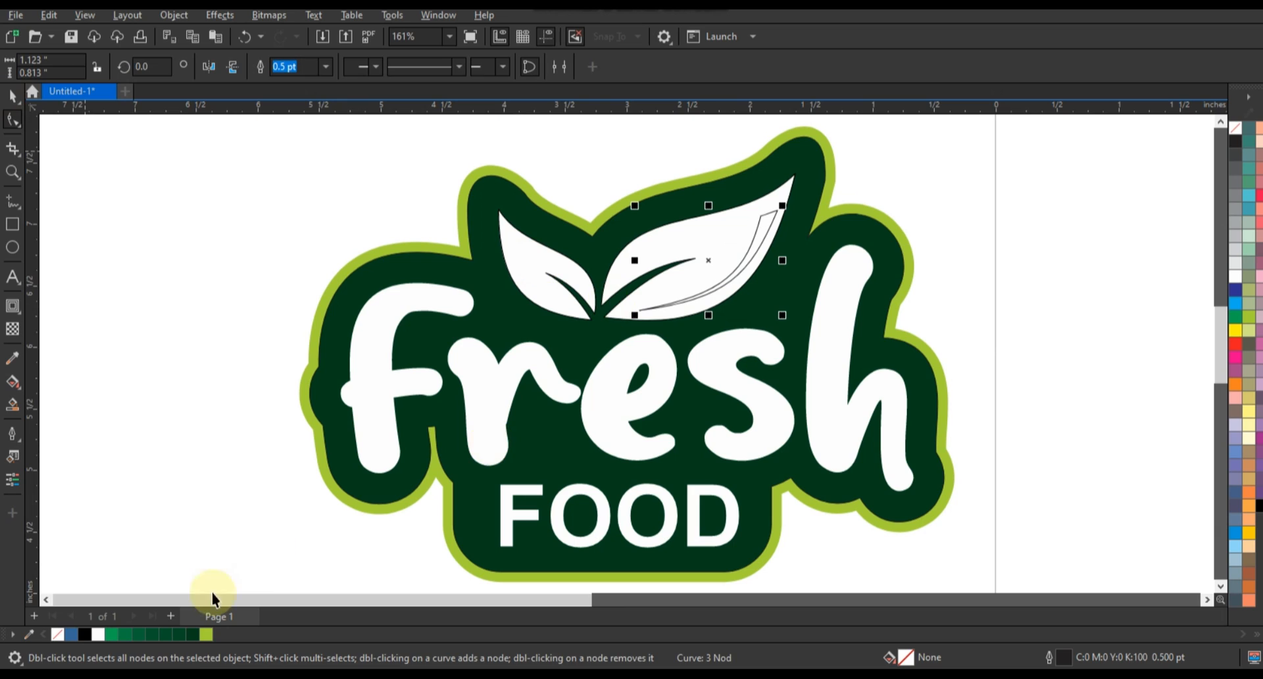
{"action": "left_click", "coordinate": [190, 635]}
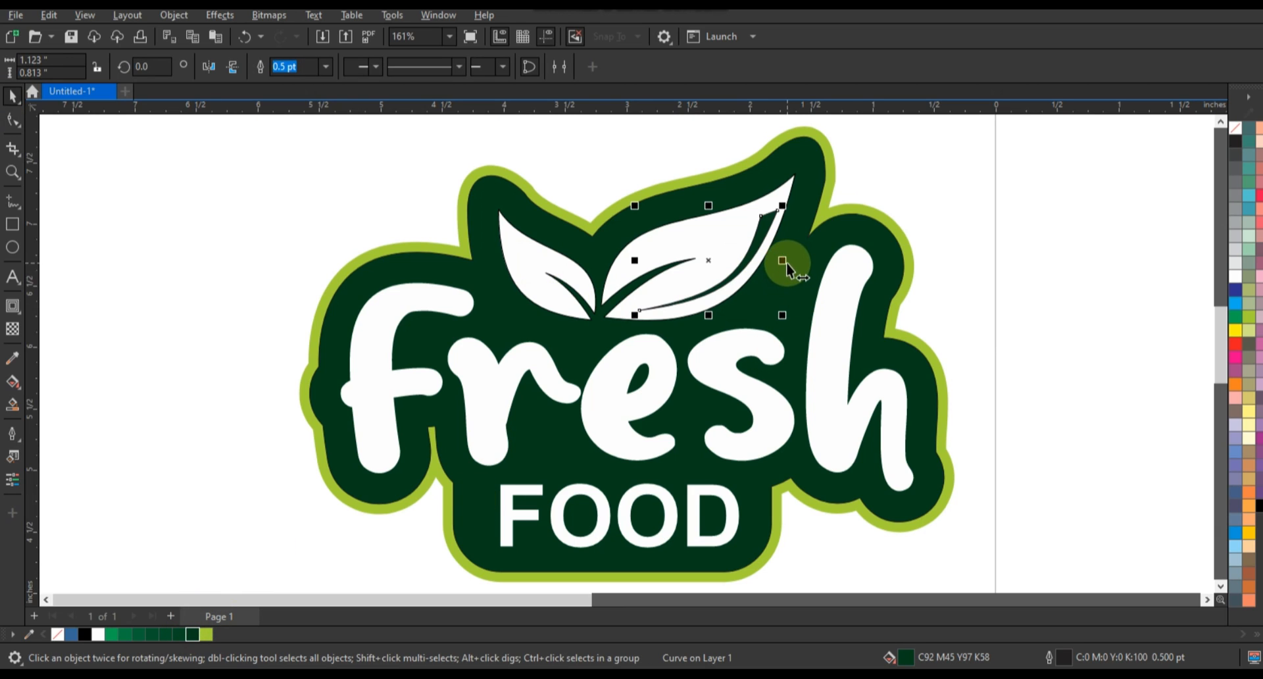
- Place a mirrored copy of the accent shape, scaled to about 0.59 by 0.43 inches, on the smaller leaf and rotate it to follow the edge
{"action": "left_click_drag", "start_coordinate": [782, 261], "coordinate": [578, 267]}
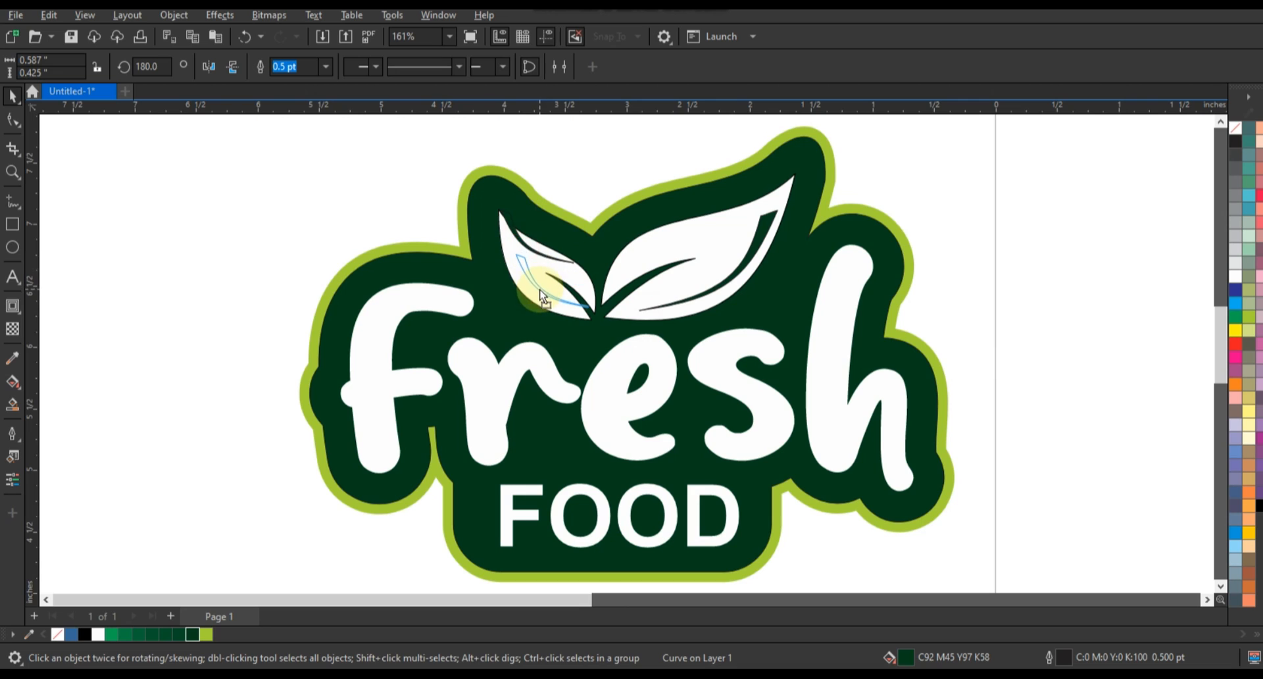
{"action": "left_click", "coordinate": [534, 287]}
{"action": "left_click_drag", "start_coordinate": [584, 315], "coordinate": [579, 319]}
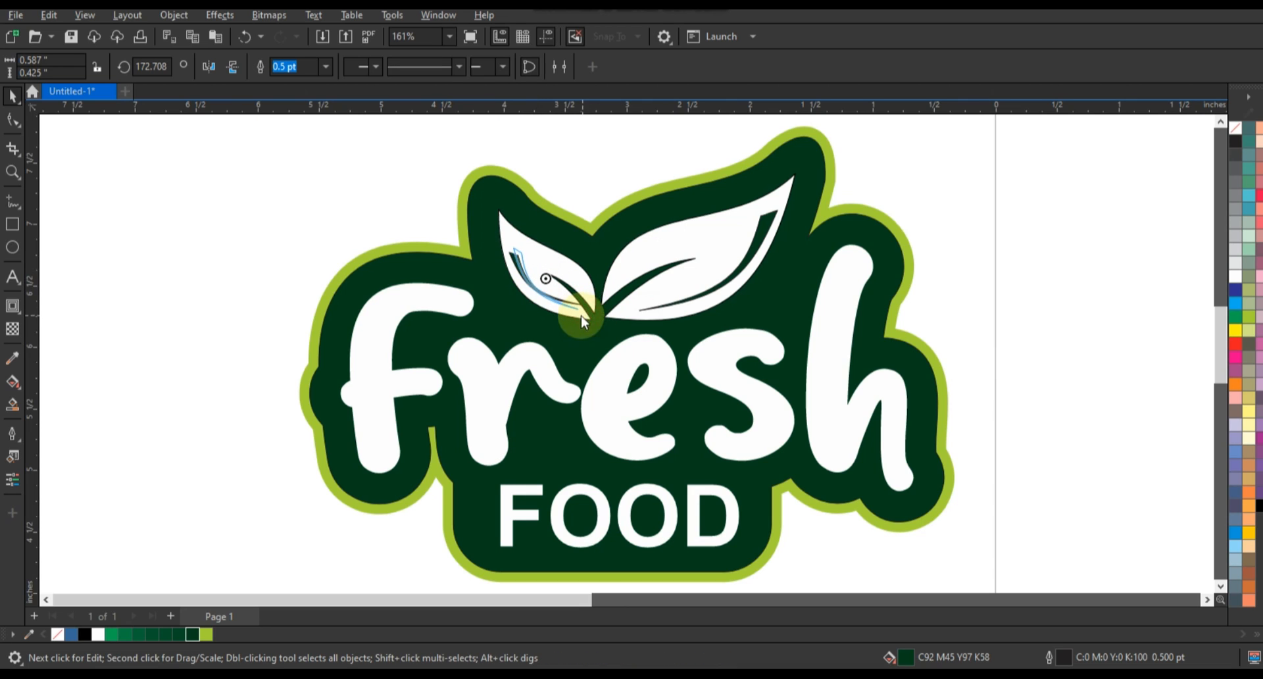
{"action": "left_click", "coordinate": [530, 284]}
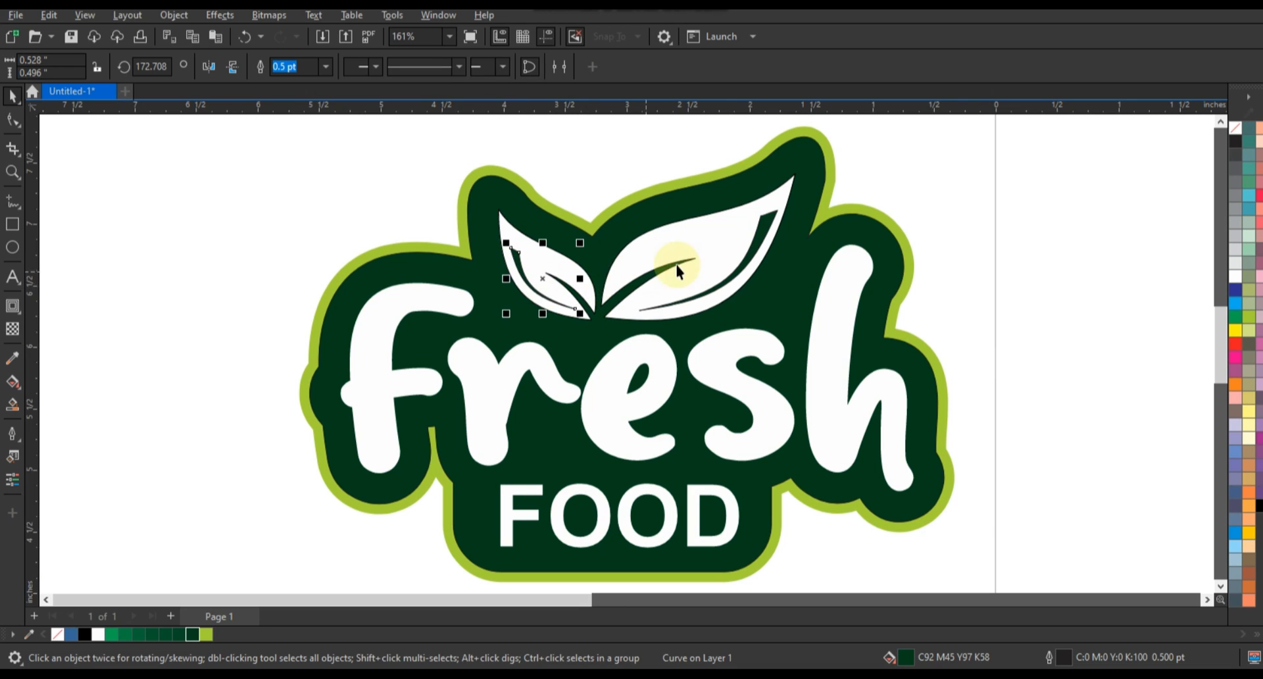
- Apply a linear fountain fill to the larger leaf, running from green at the stem to light green at the tip
{"action": "left_click", "coordinate": [694, 259]}
{"action": "left_click", "coordinate": [179, 633]}
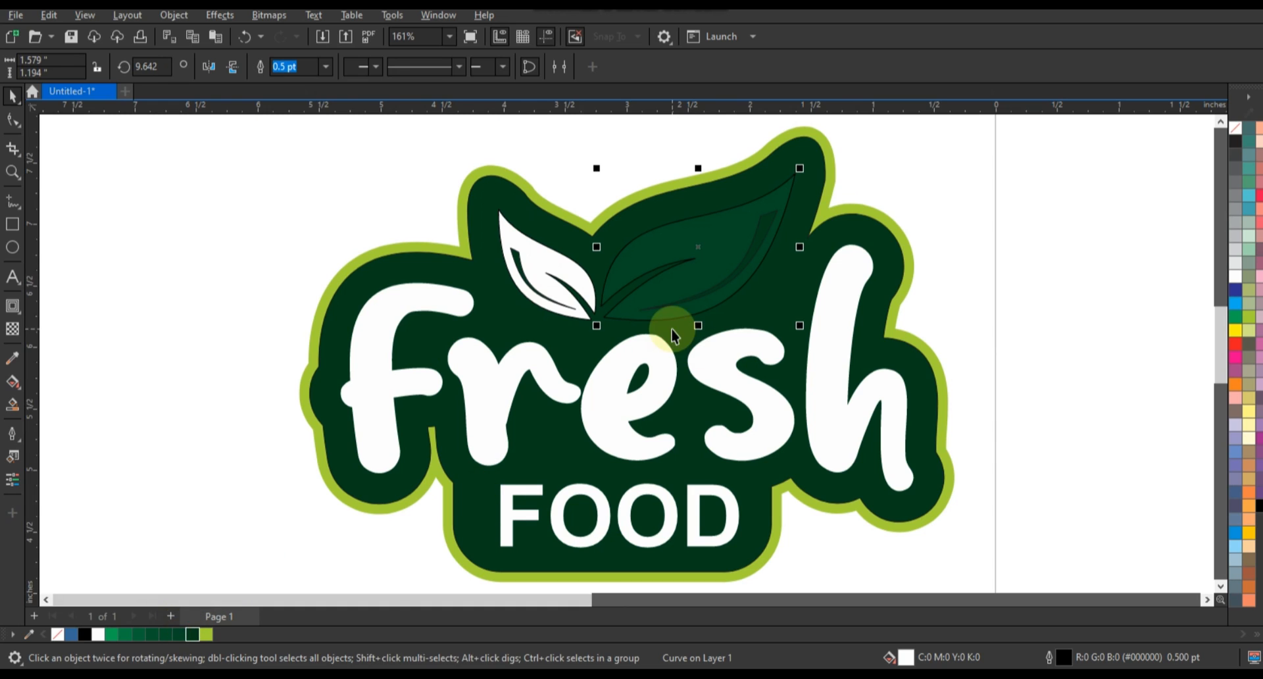
{"action": "key", "text": "g"}
{"action": "left_click_drag", "start_coordinate": [628, 309], "coordinate": [730, 241]}
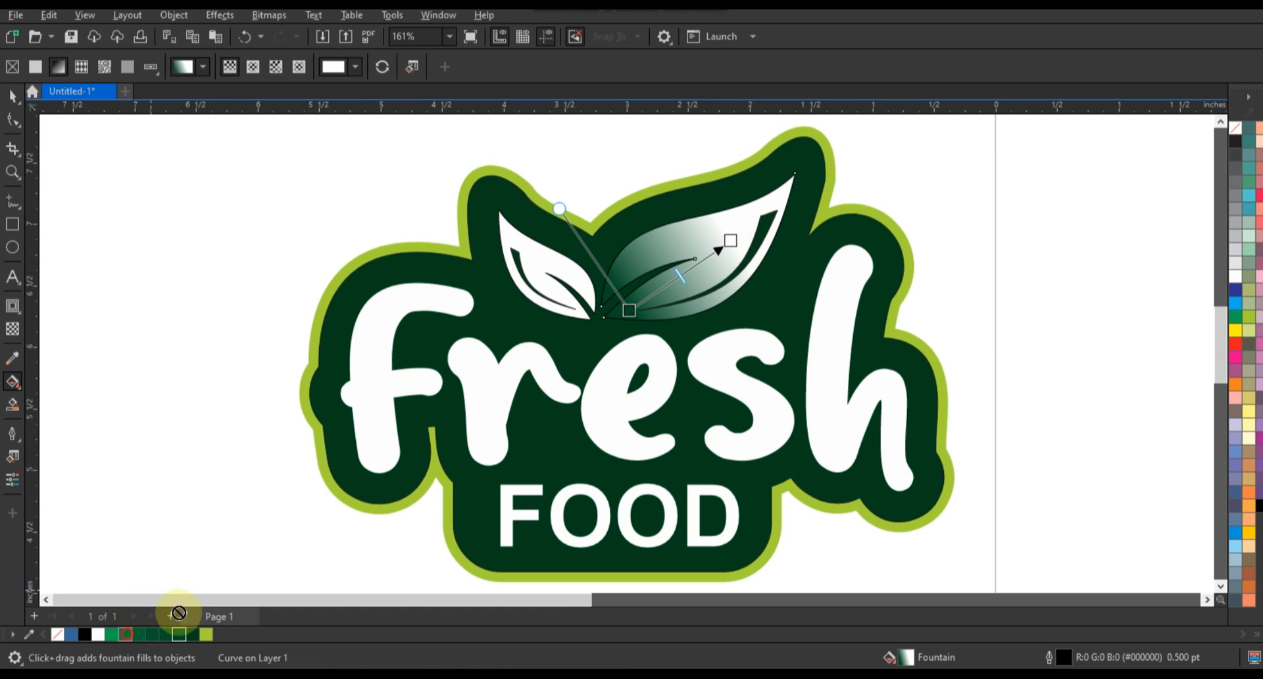
{"action": "left_click_drag", "start_coordinate": [676, 281], "coordinate": [675, 279]}
{"action": "left_click_drag", "start_coordinate": [1248, 321], "coordinate": [794, 195]}
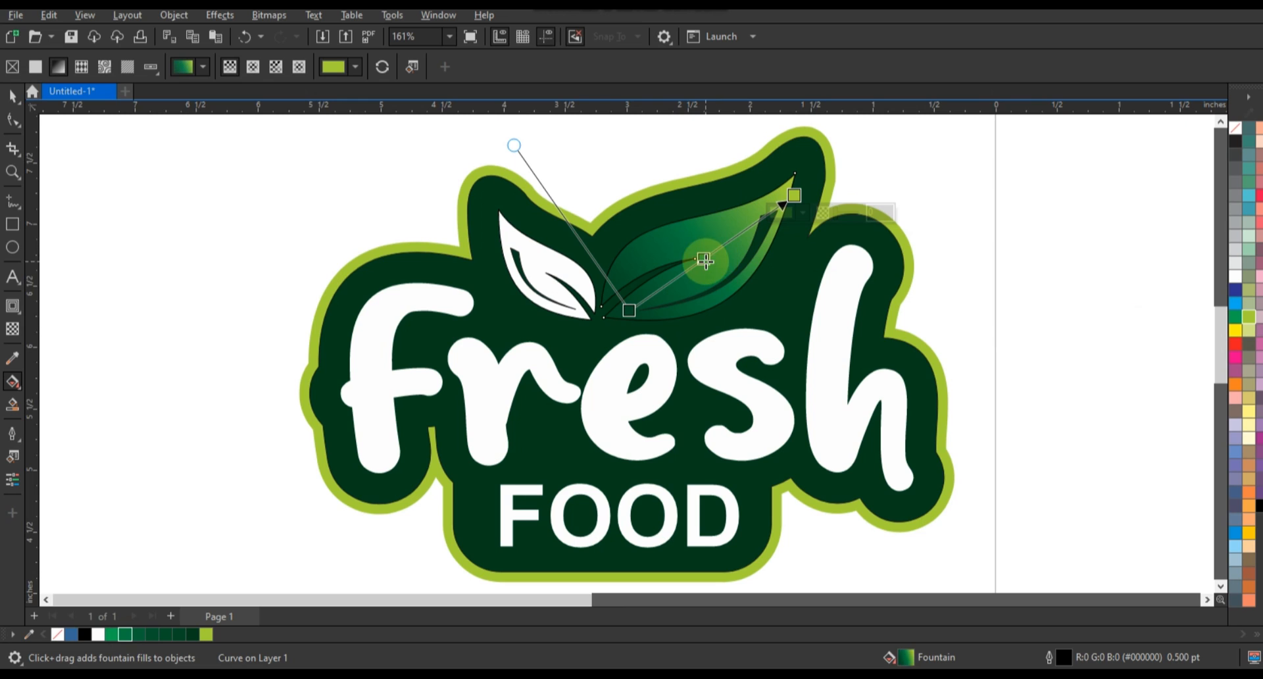
{"action": "left_click_drag", "start_coordinate": [615, 322], "coordinate": [590, 334]}
{"action": "left_click_drag", "start_coordinate": [664, 282], "coordinate": [666, 282]}
- Copy only the fill property from the larger leaf's green gradient onto the smaller white leaf
{"action": "left_click", "coordinate": [9, 100]}
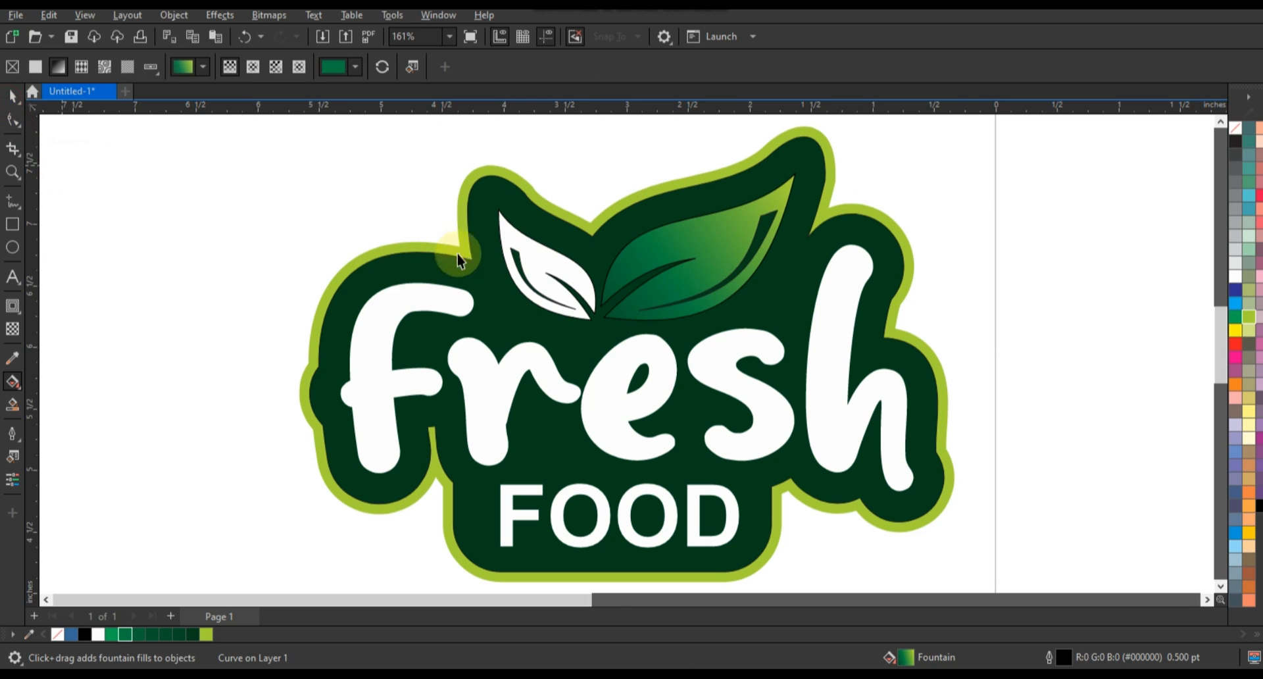
{"action": "left_click", "coordinate": [516, 240]}
{"action": "left_click", "coordinate": [51, 20]}
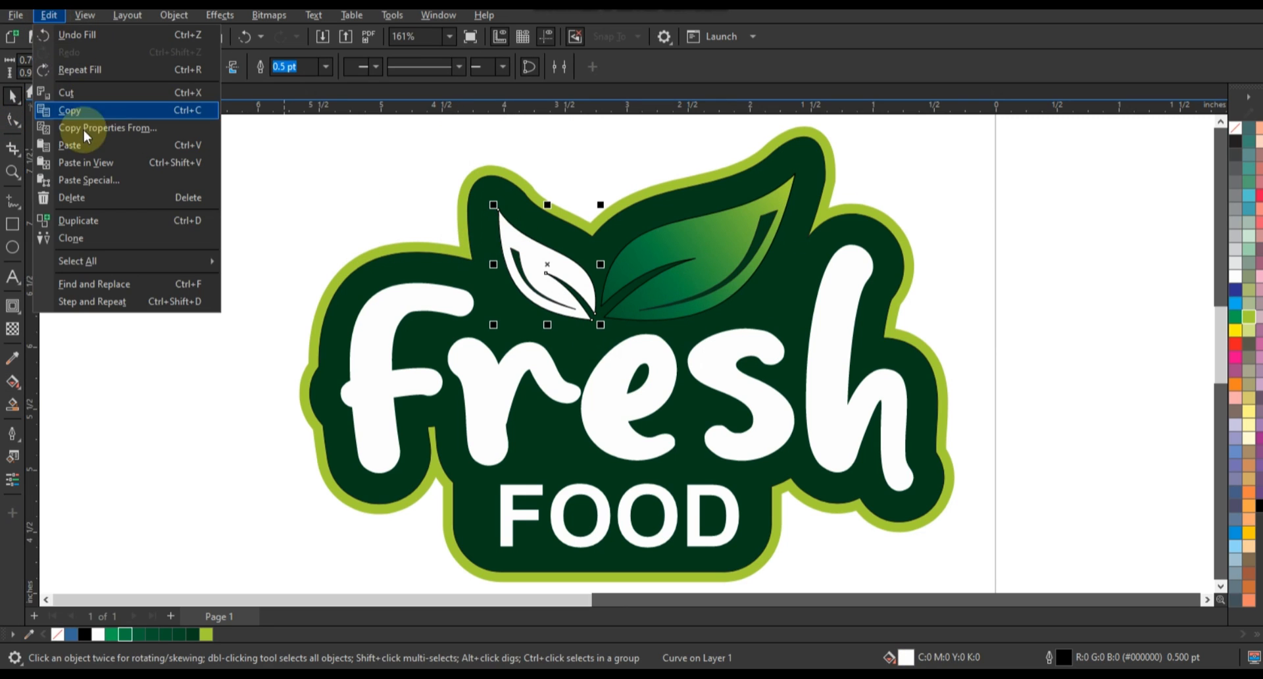
{"action": "left_click", "coordinate": [81, 127]}
{"action": "left_click", "coordinate": [494, 317]}
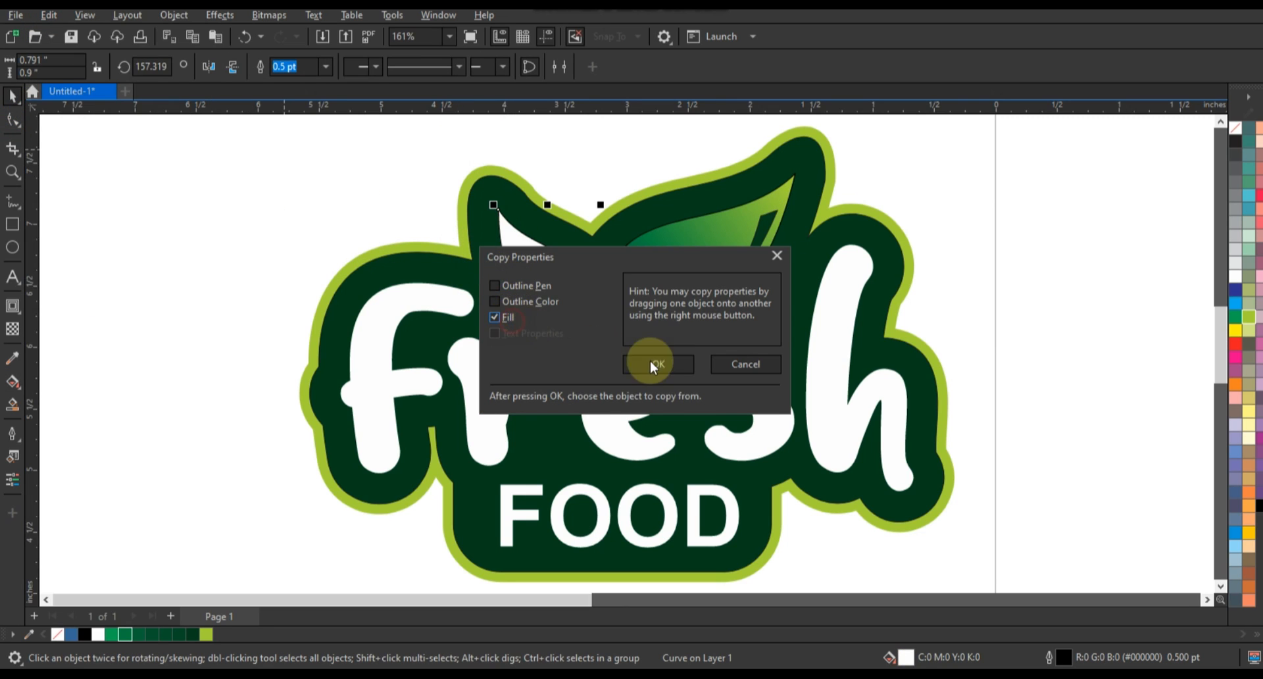
{"action": "left_click", "coordinate": [657, 363]}
{"action": "left_click", "coordinate": [676, 242]}
- Move the dark end of the smaller leaf's gradient past the leaf's base, down and to the right
{"action": "key", "text": "g"}
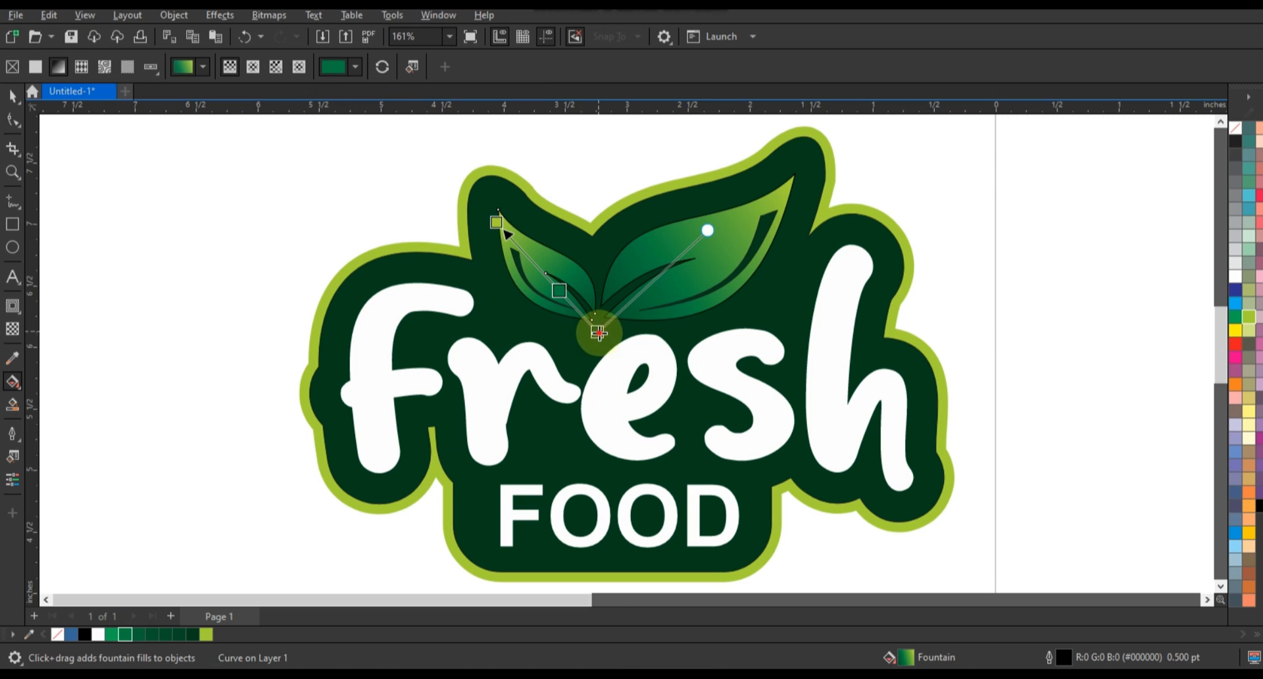
{"action": "left_click_drag", "start_coordinate": [595, 326], "coordinate": [619, 346]}
{"action": "left_click", "coordinate": [12, 96]}
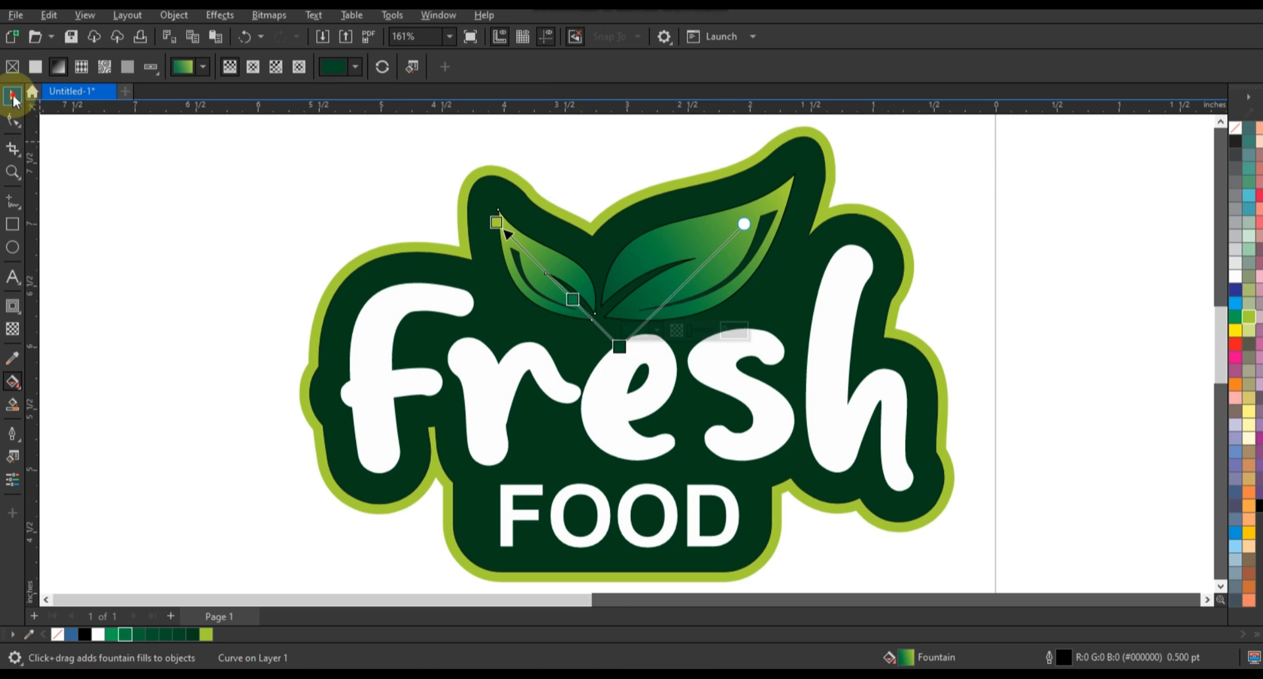
{"action": "left_click", "coordinate": [76, 180]}
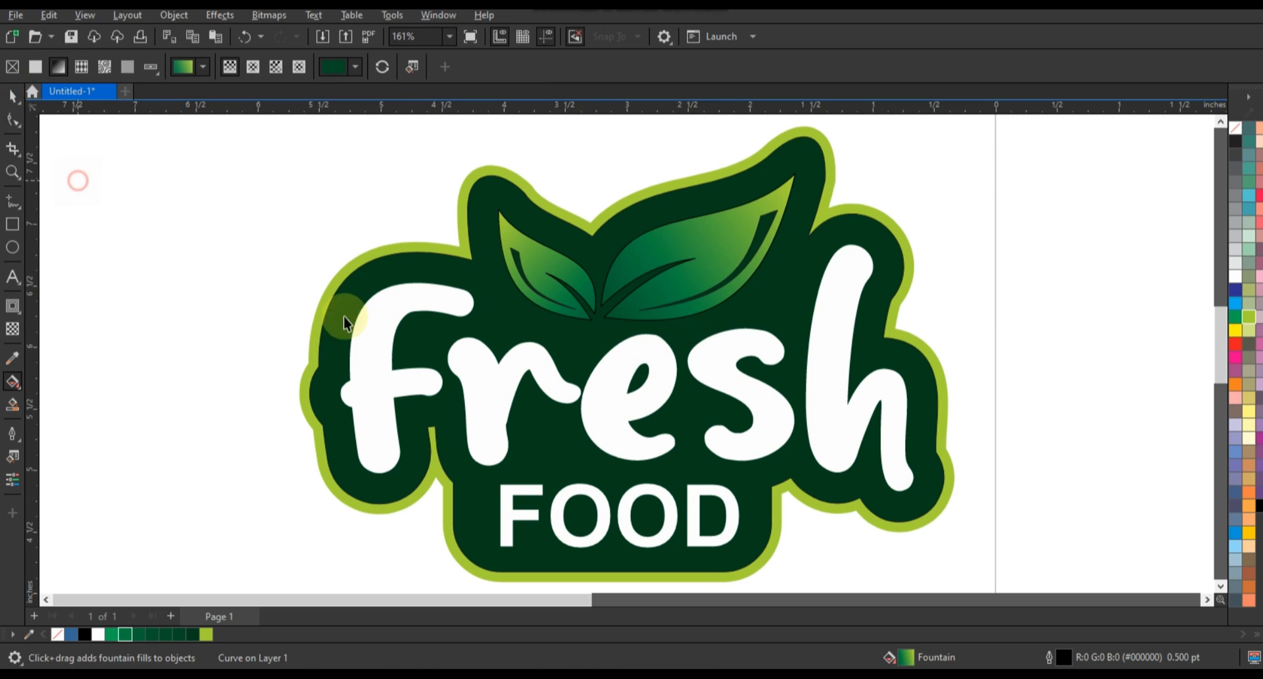
- Copy the larger leaf's gradient fill onto the white FOOD text
{"action": "left_click", "coordinate": [595, 503]}
{"action": "left_click", "coordinate": [48, 14]}
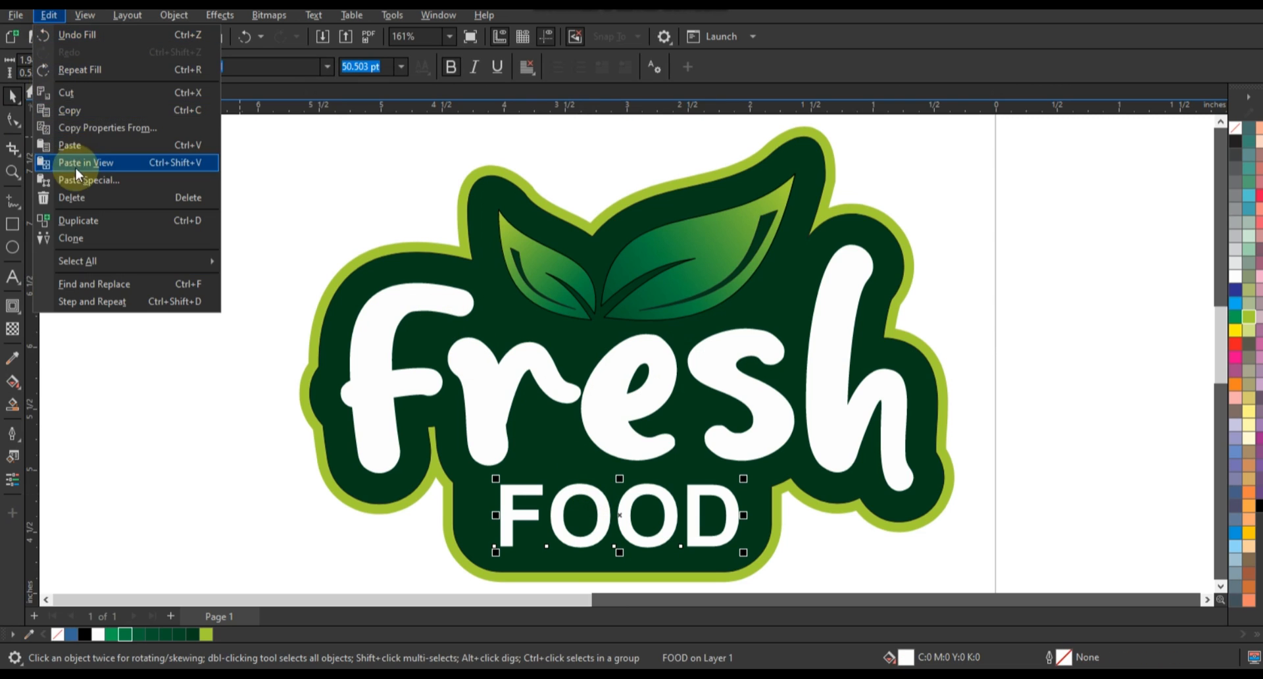
{"action": "left_click", "coordinate": [80, 129]}
{"action": "left_click", "coordinate": [654, 363]}
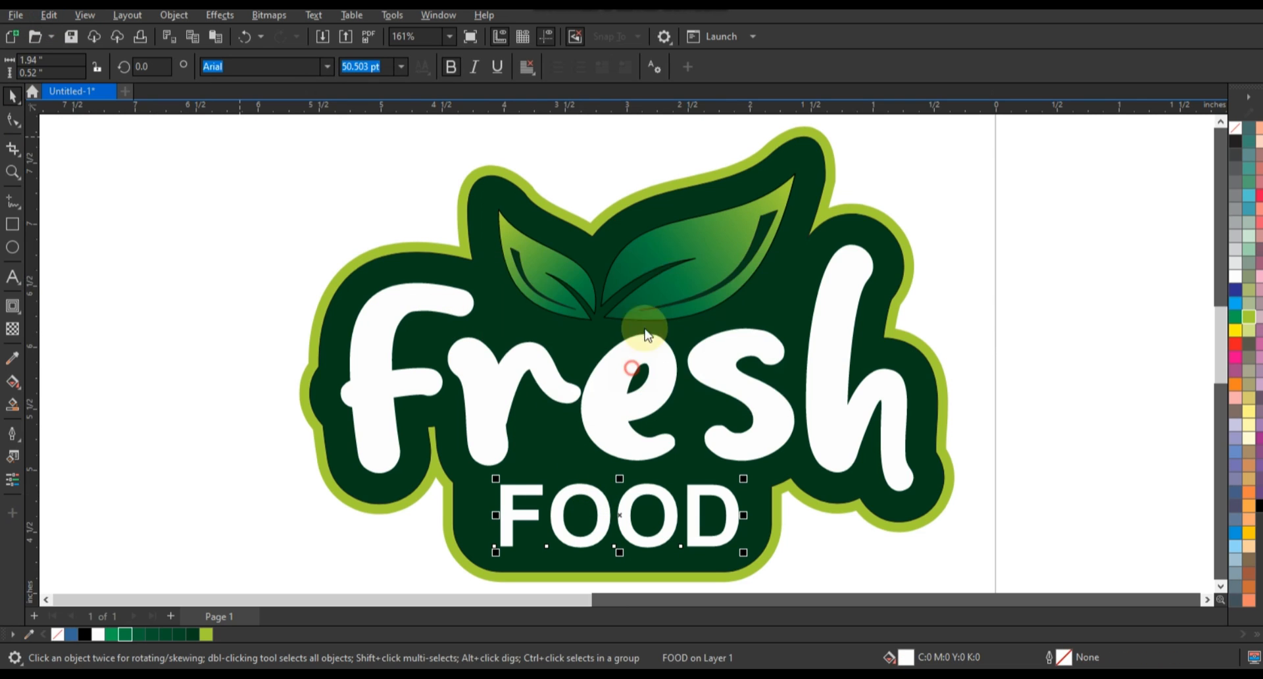
{"action": "left_click", "coordinate": [653, 259]}
- Redirect the FOOD text's gradient so it runs from dark green below the letters to light green above them
{"action": "key", "text": "g"}
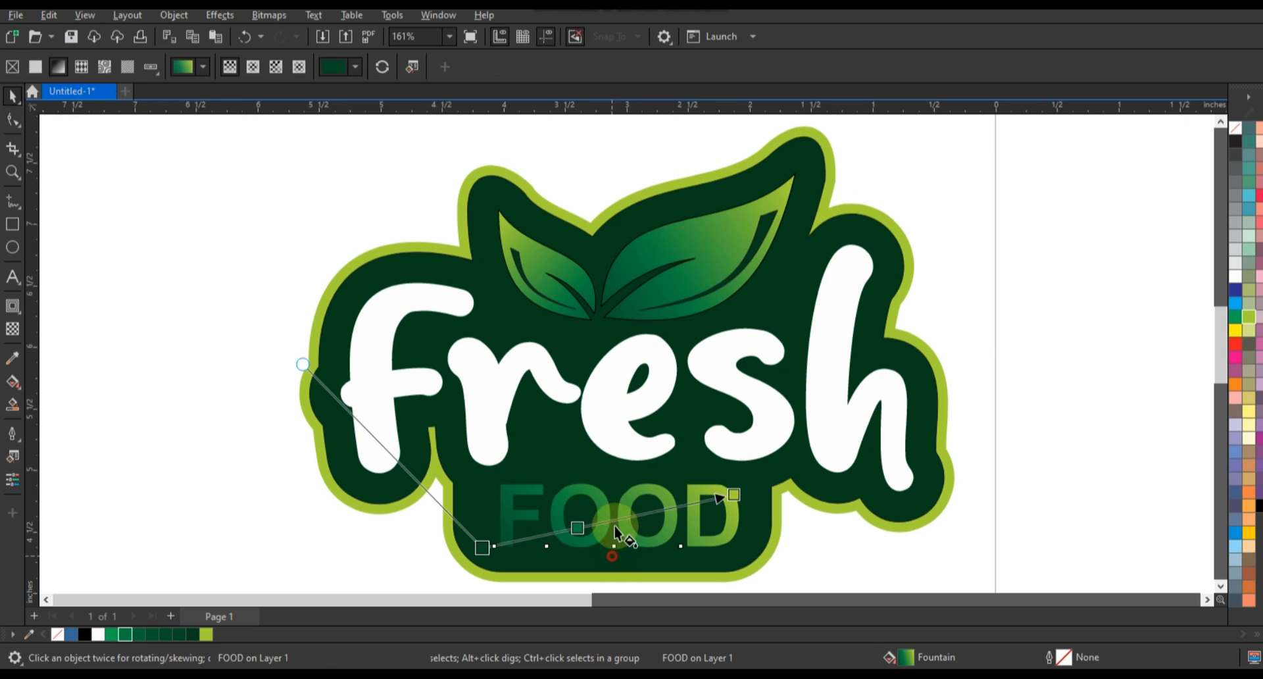
{"action": "left_click_drag", "start_coordinate": [611, 554], "coordinate": [613, 422]}
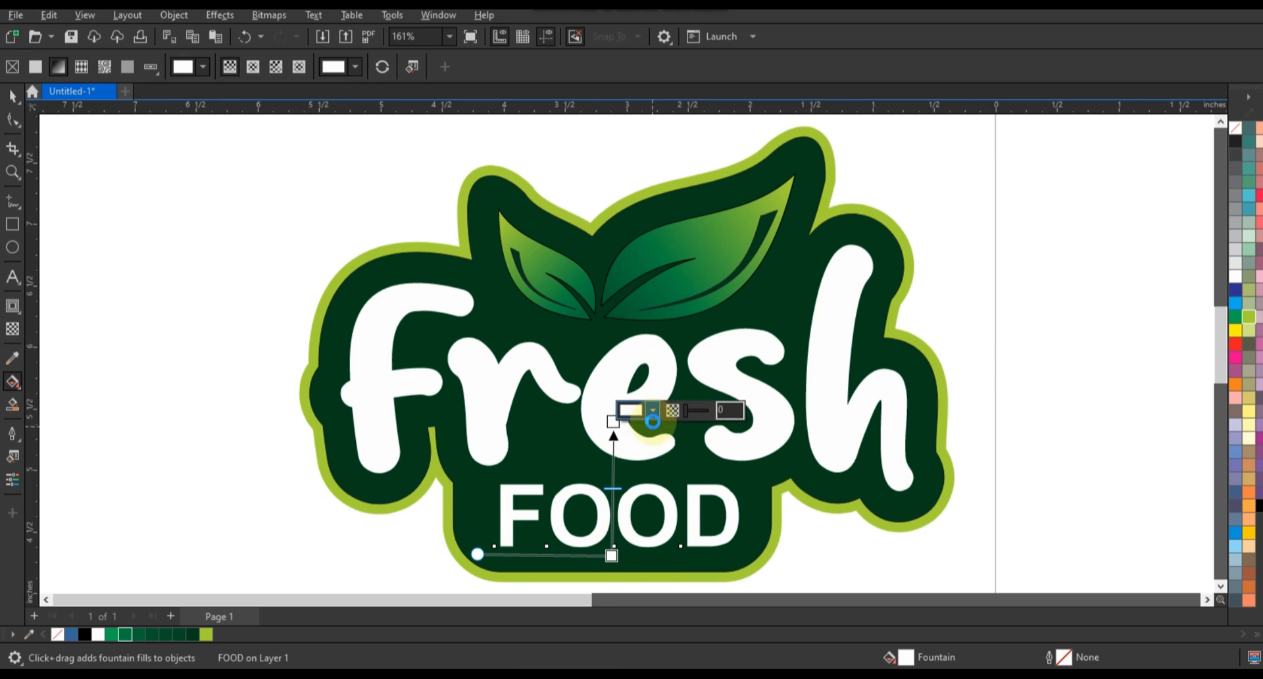
{"action": "key", "text": "ctrl+z"}
{"action": "left_click_drag", "start_coordinate": [483, 550], "coordinate": [640, 586]}
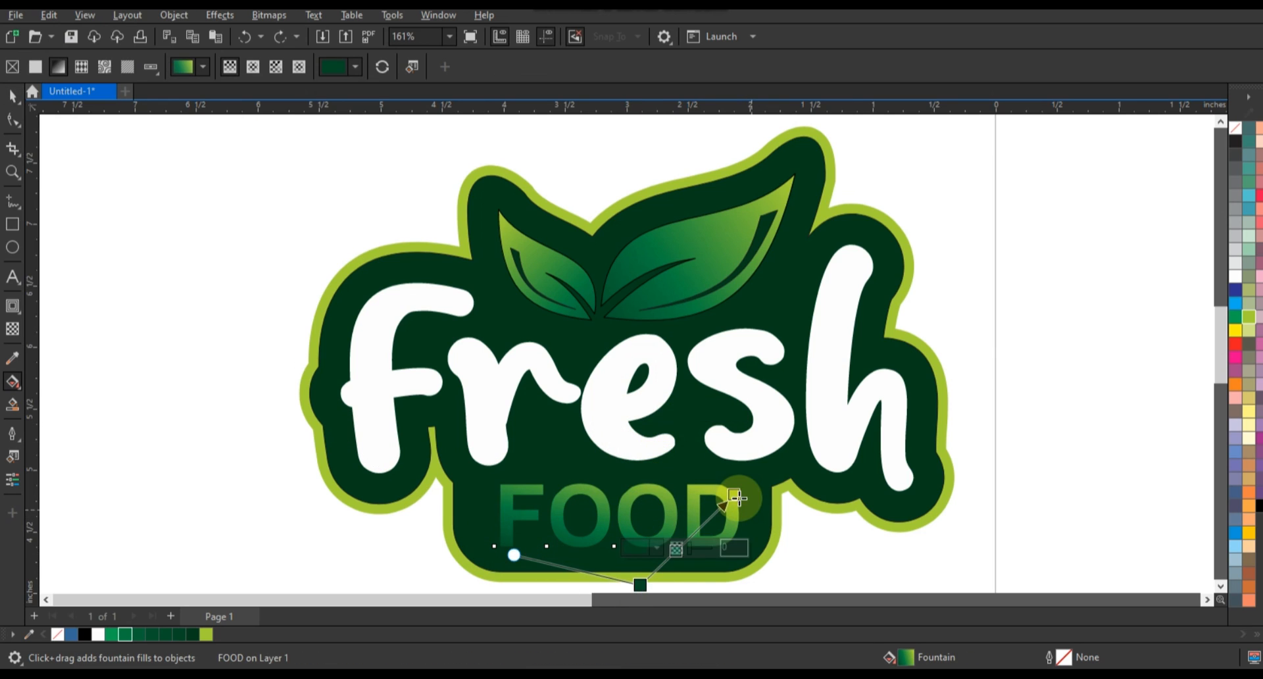
{"action": "left_click_drag", "start_coordinate": [734, 496], "coordinate": [708, 463]}
{"action": "left_click", "coordinate": [12, 97]}
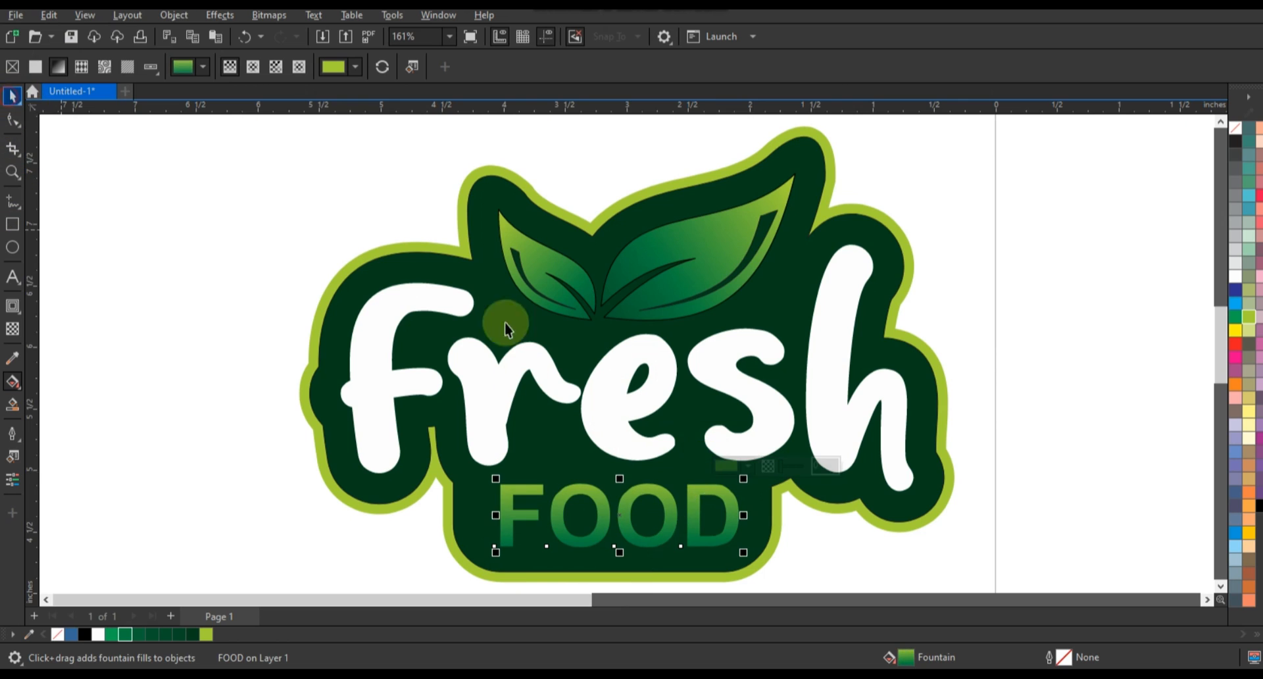
{"action": "left_click", "coordinate": [1023, 362]}
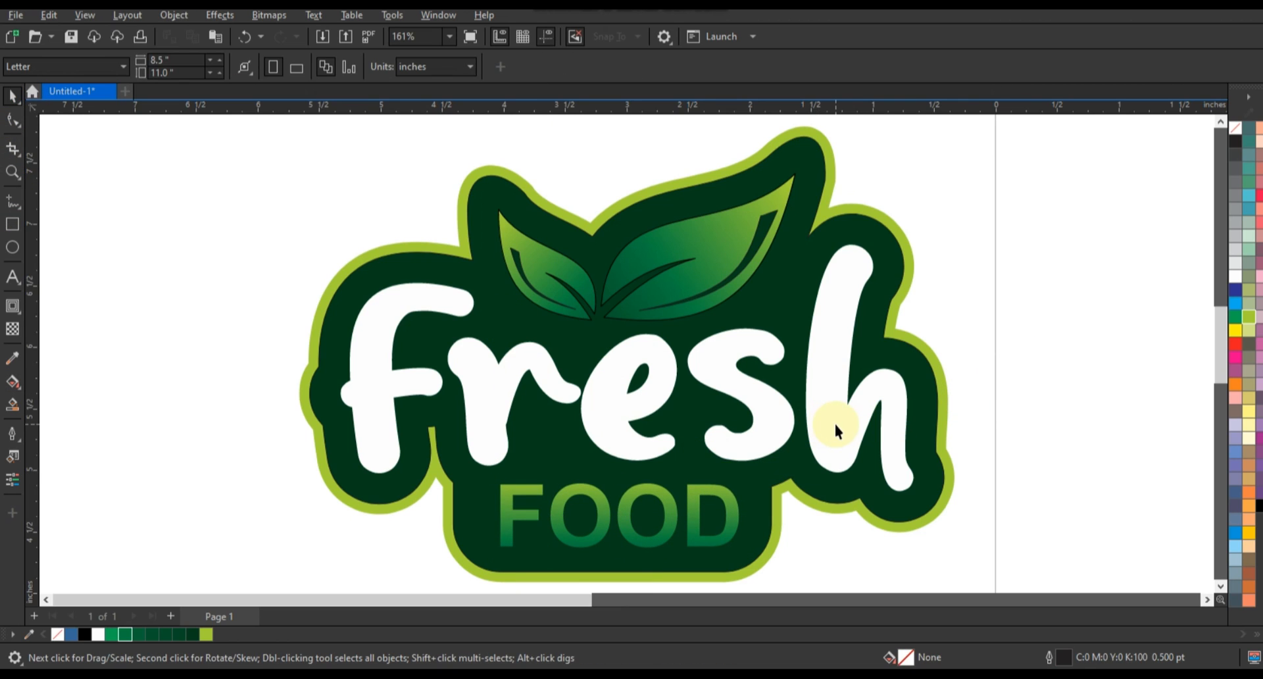
- Give the Fresh lettering a 0.5 pt black outline and place a copy without outline slightly up and to the right of it
{"action": "left_click", "coordinate": [835, 428]}
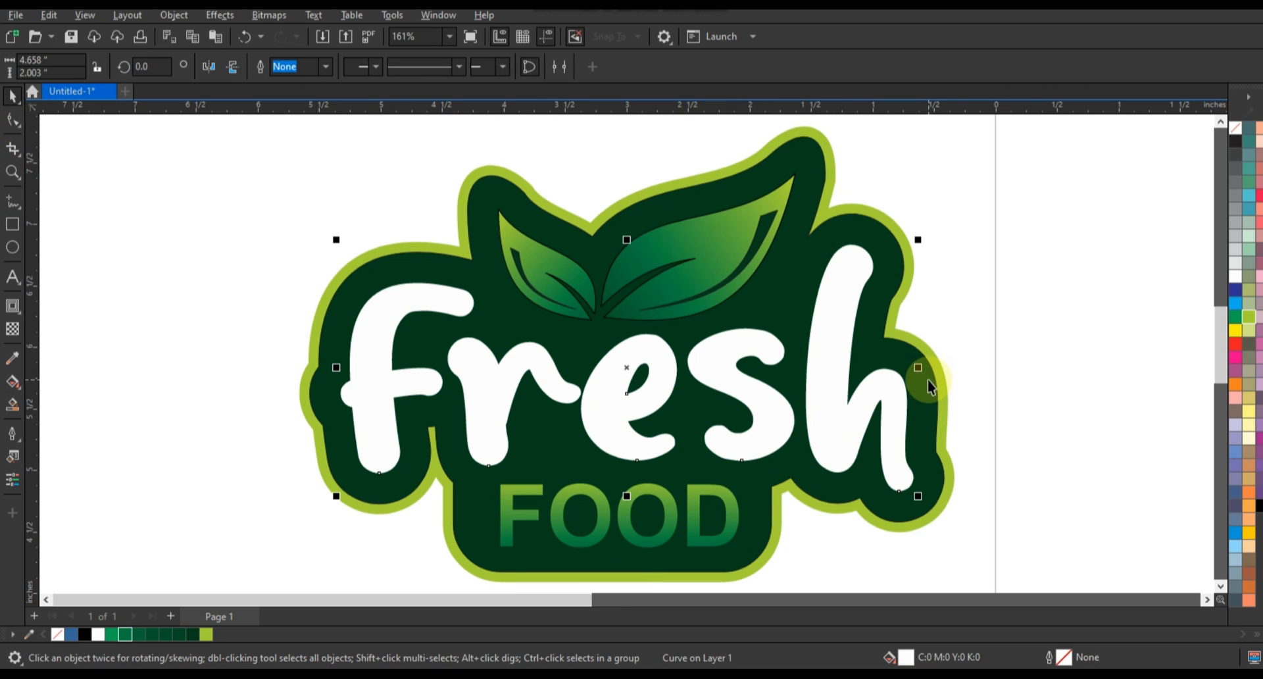
{"action": "right_click", "coordinate": [1236, 144]}
{"action": "left_click", "coordinate": [1181, 157]}
{"action": "left_click", "coordinate": [1025, 418]}
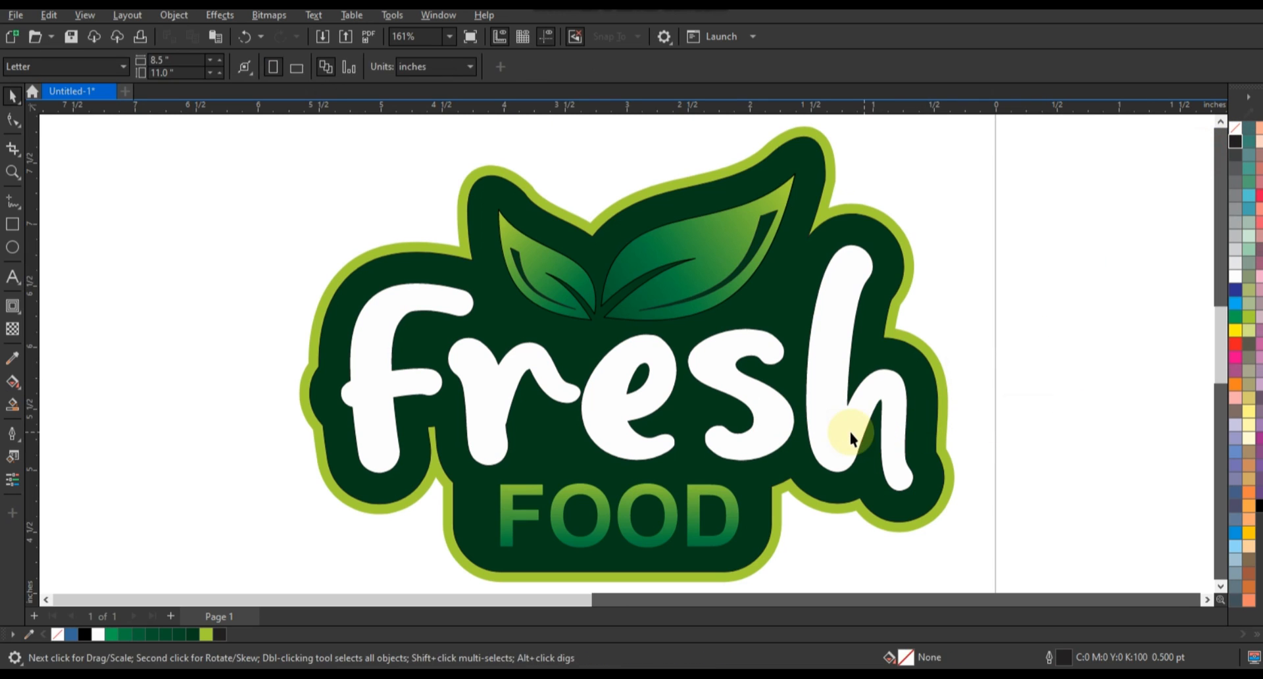
{"action": "left_click", "coordinate": [850, 432]}
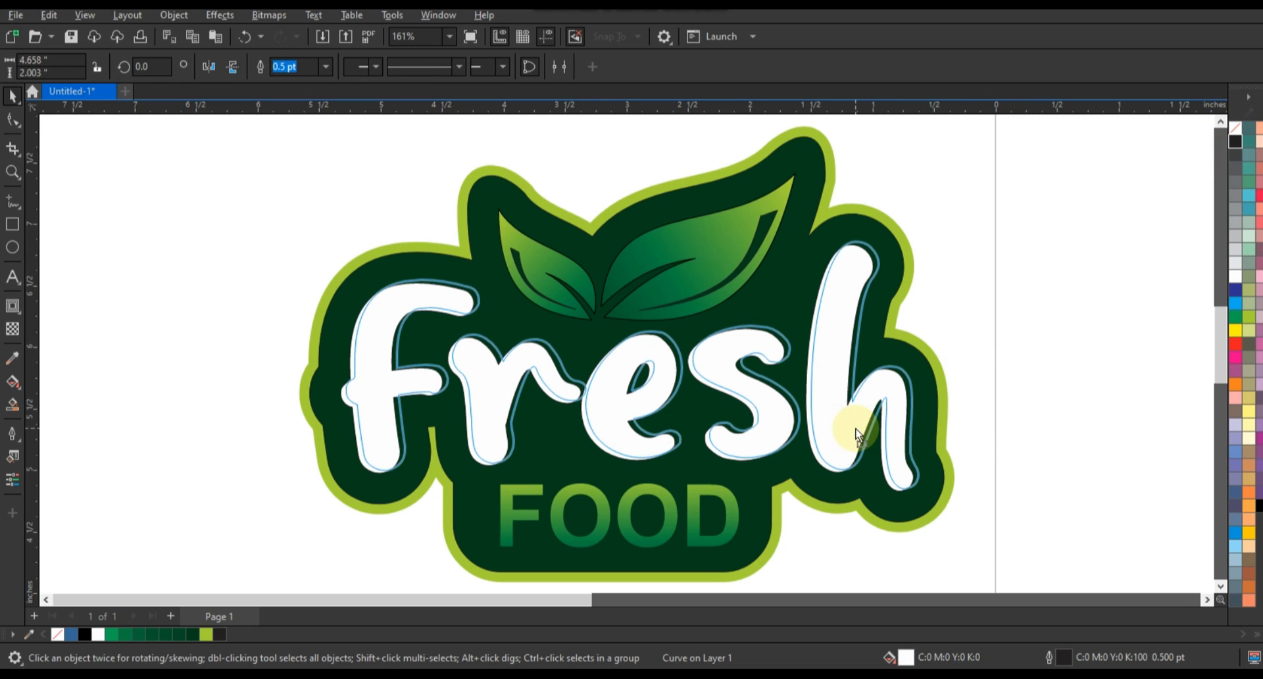
{"action": "left_click", "coordinate": [863, 413]}
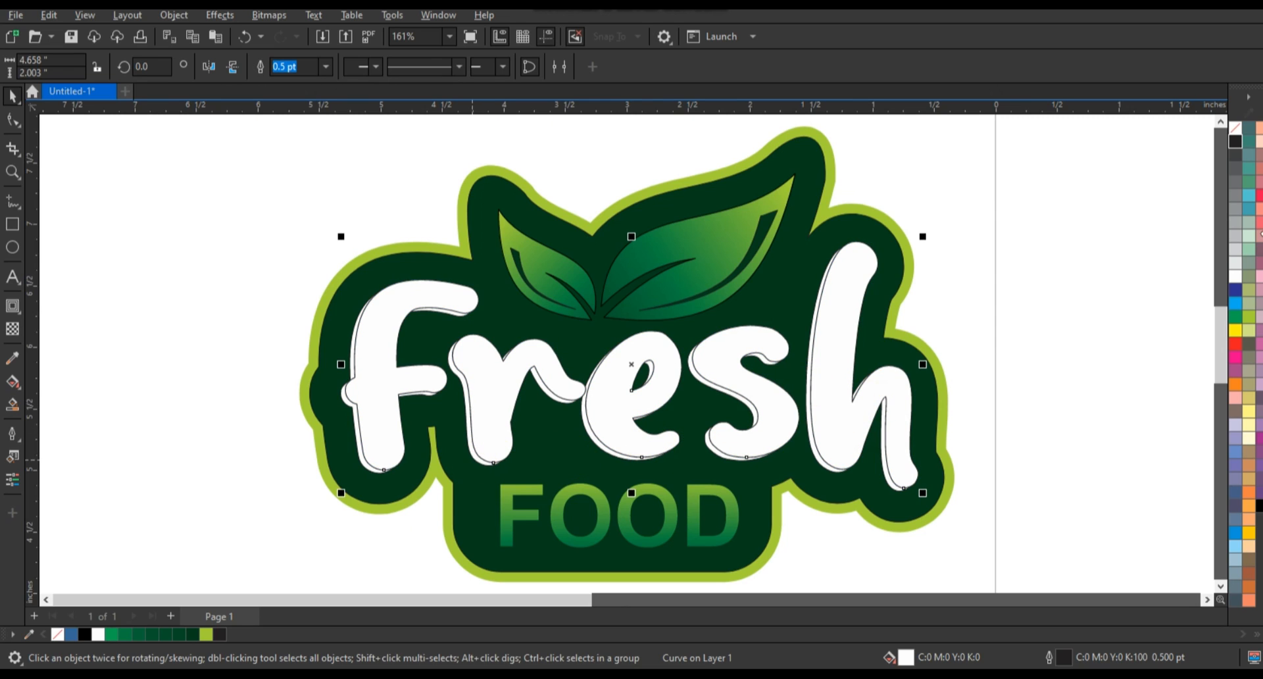
{"action": "right_click", "coordinate": [1234, 128]}
{"action": "left_click", "coordinate": [1219, 136]}
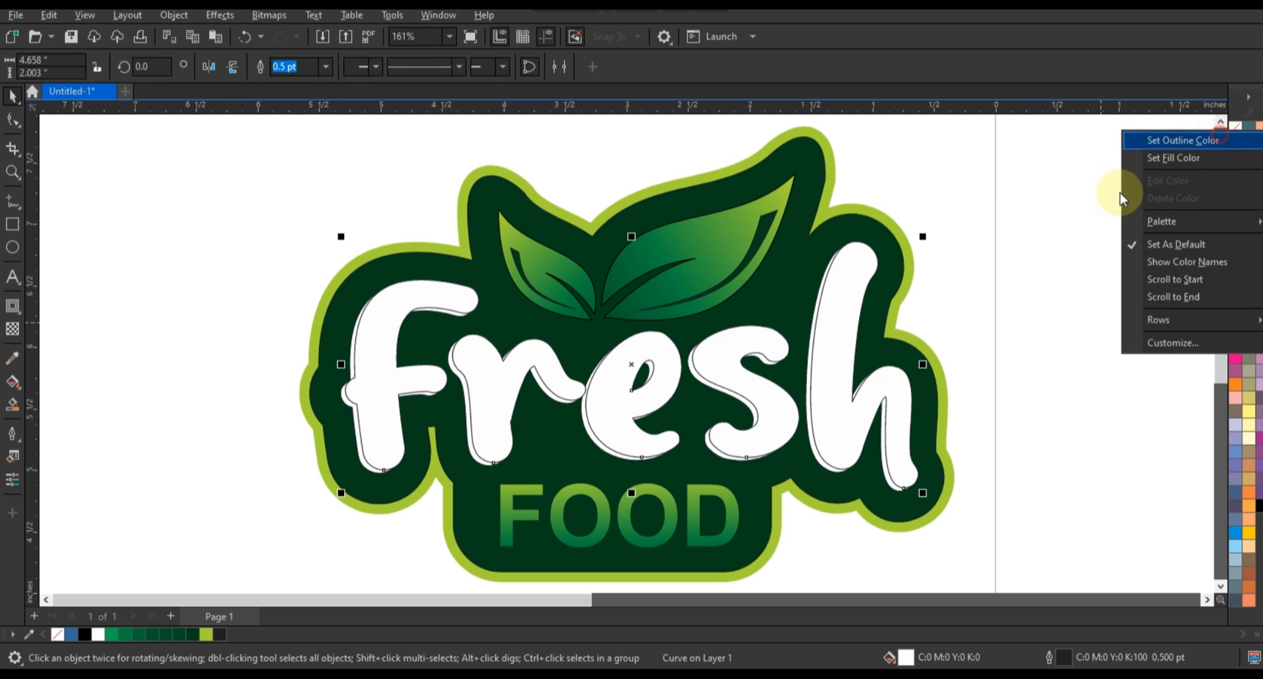
- PowerClip the offset white copy inside the original Fresh lettering and fill the original lettering light gray
{"action": "left_click", "coordinate": [811, 455]}
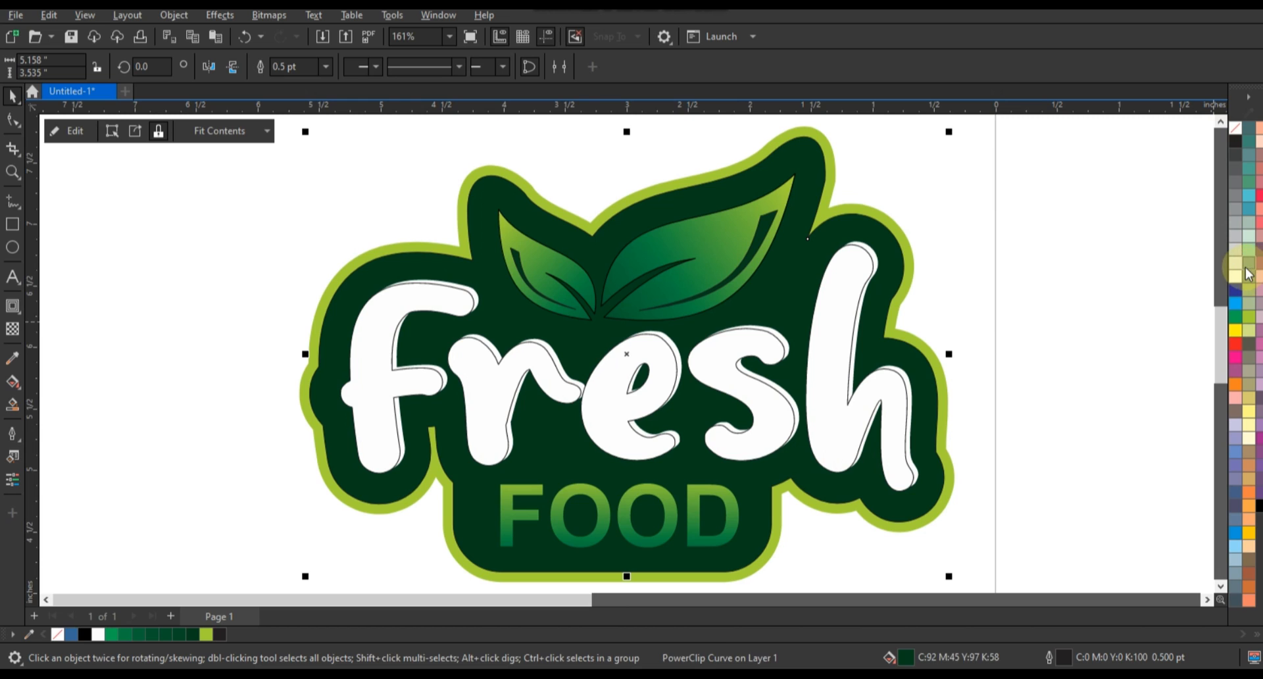
{"action": "left_click", "coordinate": [865, 402]}
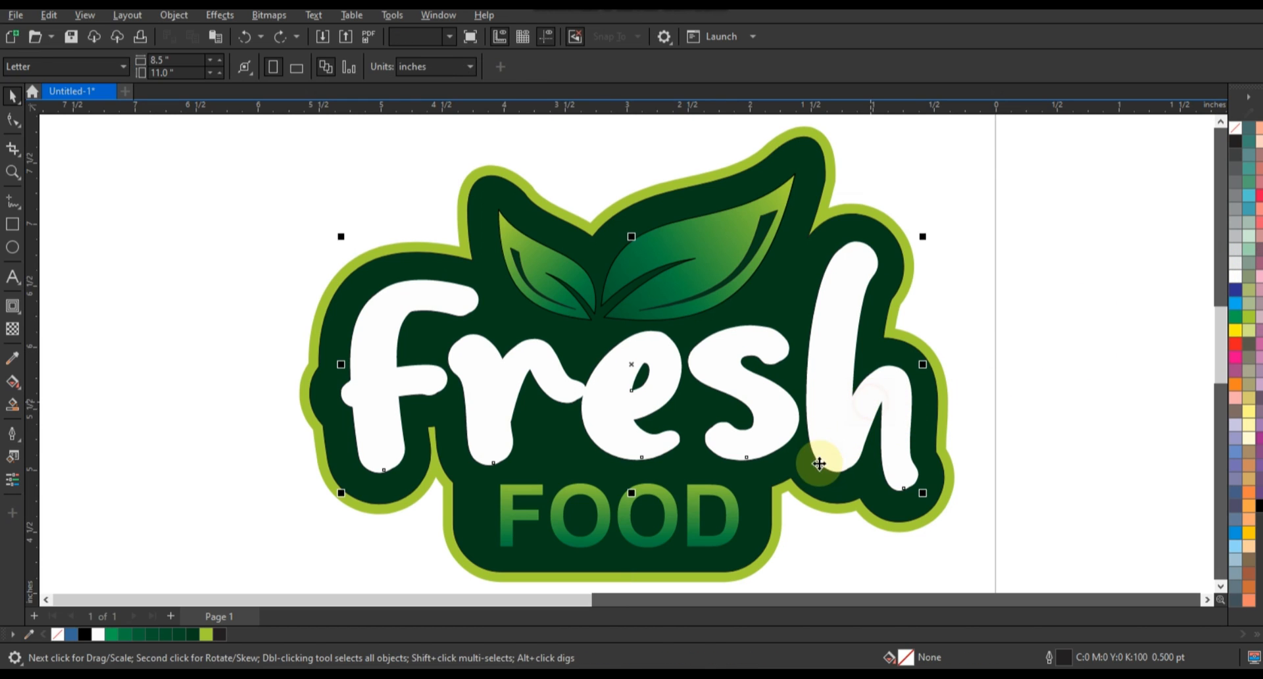
{"action": "left_click", "coordinate": [941, 452]}
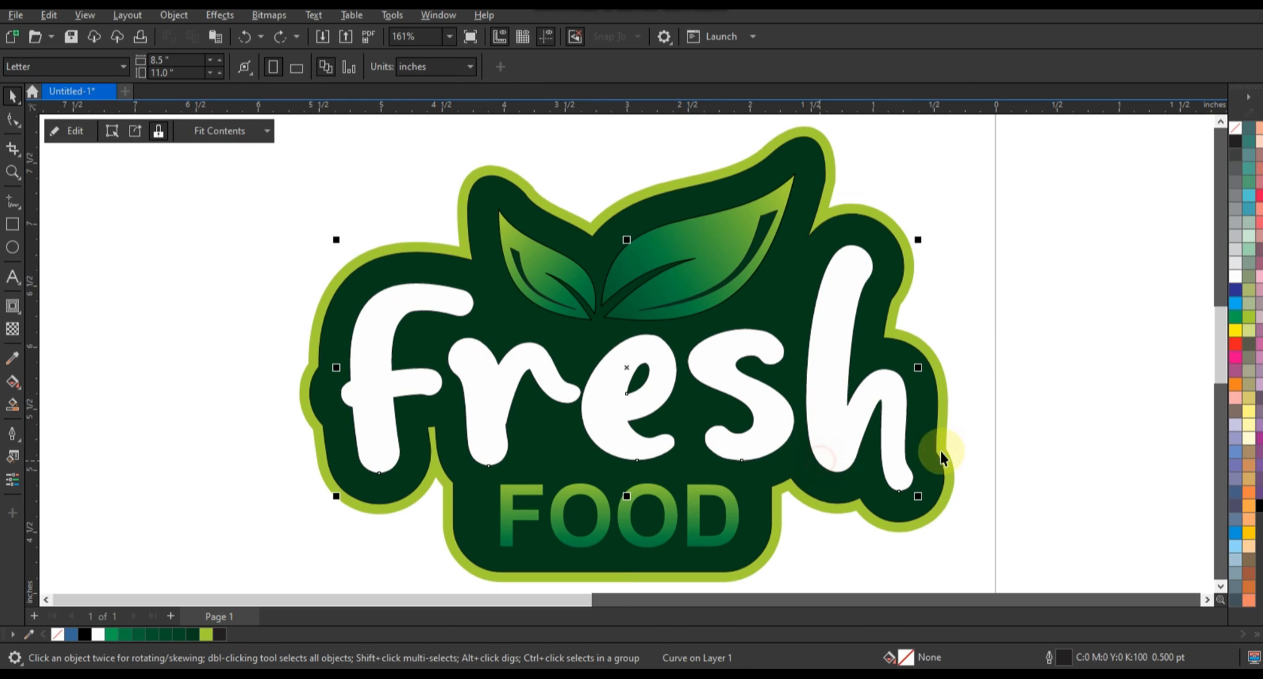
{"action": "left_click", "coordinate": [1233, 268]}
{"action": "left_click", "coordinate": [1231, 248]}
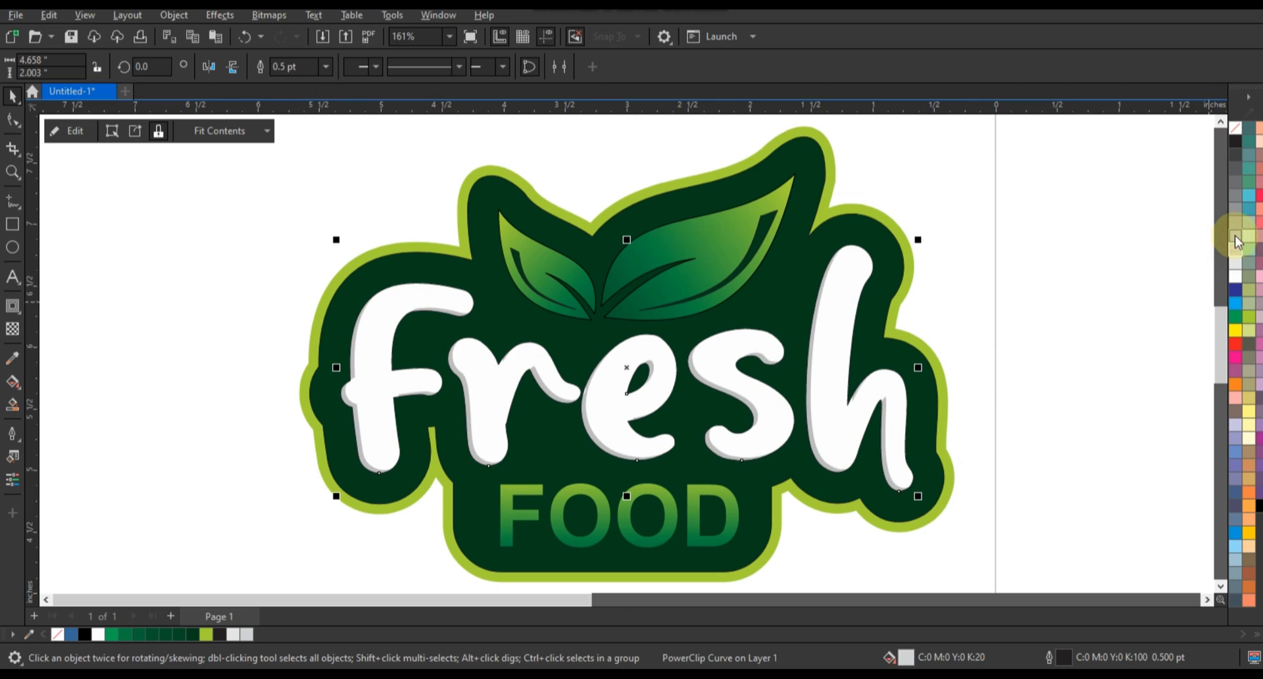
- Remove the outlines from the larger leaf and the Fresh lettering
{"action": "left_click", "coordinate": [675, 290]}
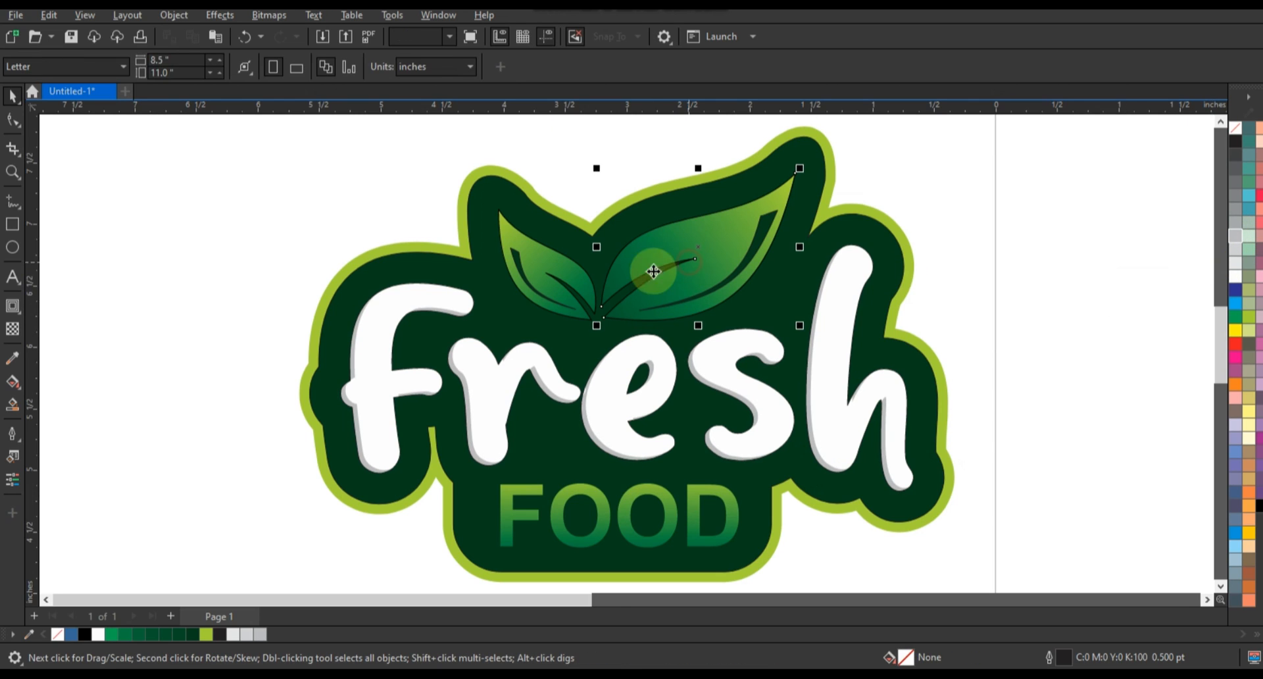
{"action": "left_click", "coordinate": [713, 363], "text": "shift"}
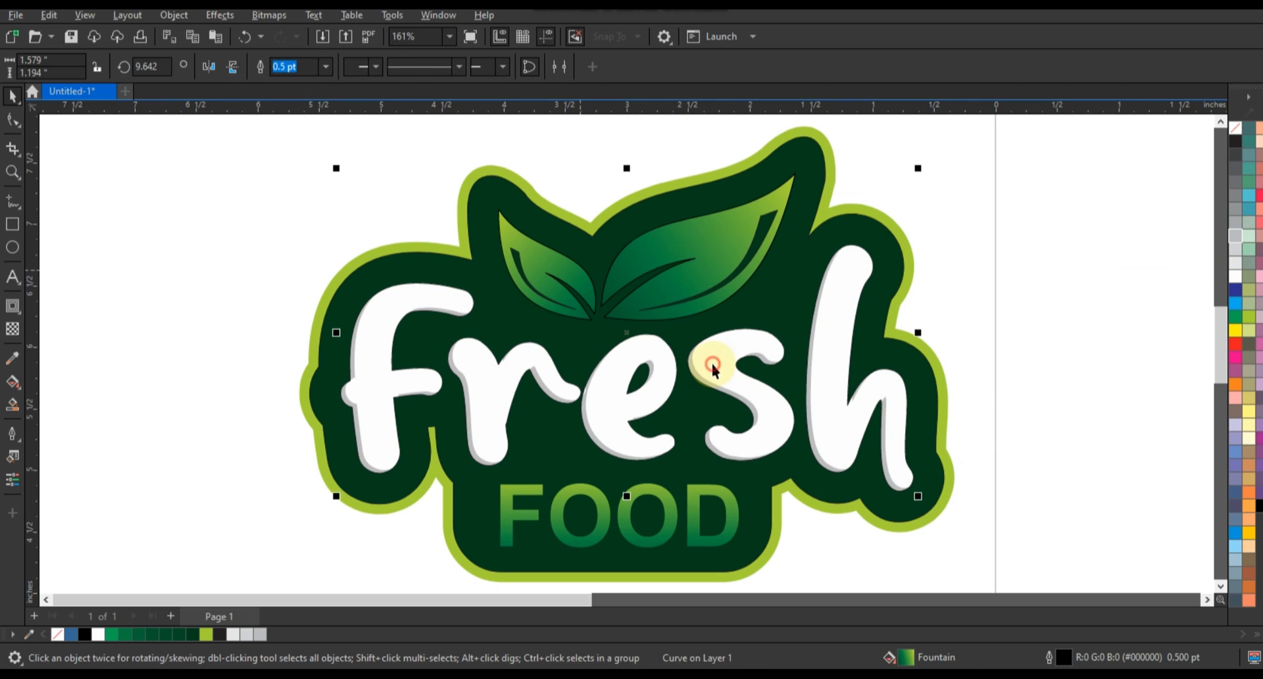
{"action": "right_click", "coordinate": [1235, 130]}
{"action": "left_click", "coordinate": [1215, 143]}
{"action": "left_click", "coordinate": [1073, 219]}
- Remove the outlines from the leaves, the Fresh lettering and the FOOD text together and group these objects
{"action": "scroll", "coordinate": [355, 243], "scroll_direction": "down", "scroll_amount": 2}
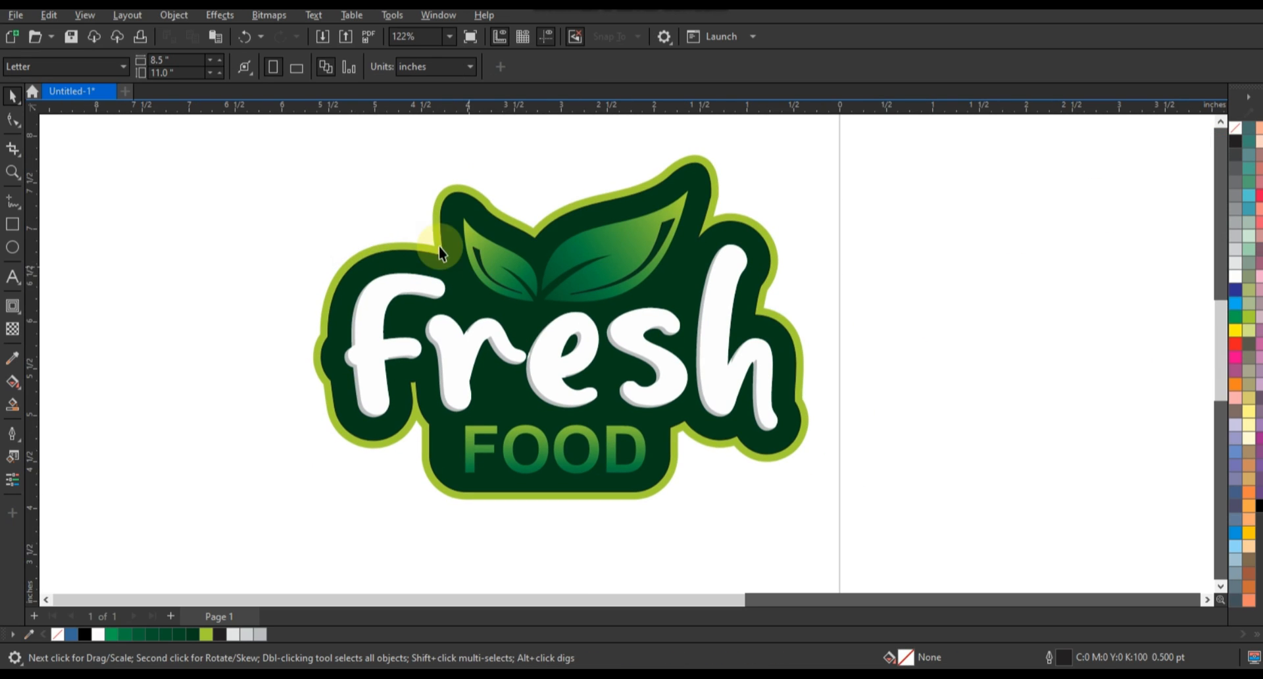
{"action": "left_click_drag", "start_coordinate": [603, 405], "coordinate": [831, 480]}
{"action": "right_click", "coordinate": [1235, 129]}
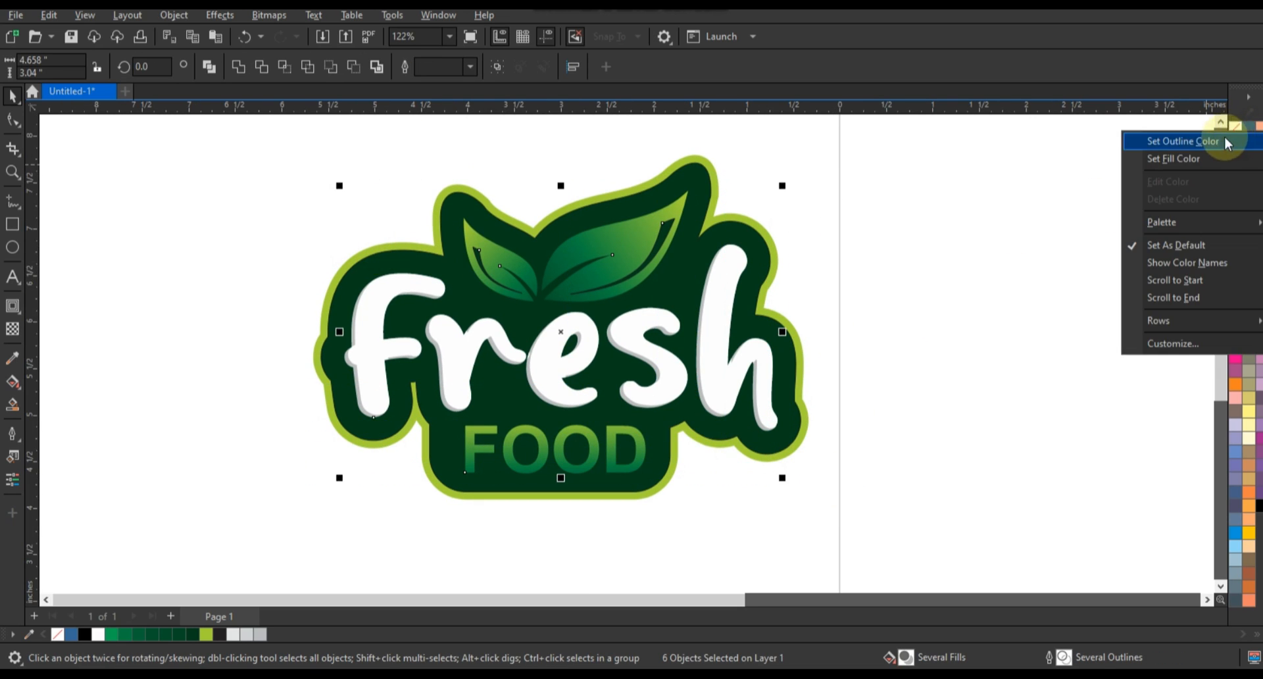
{"action": "left_click", "coordinate": [1223, 142]}
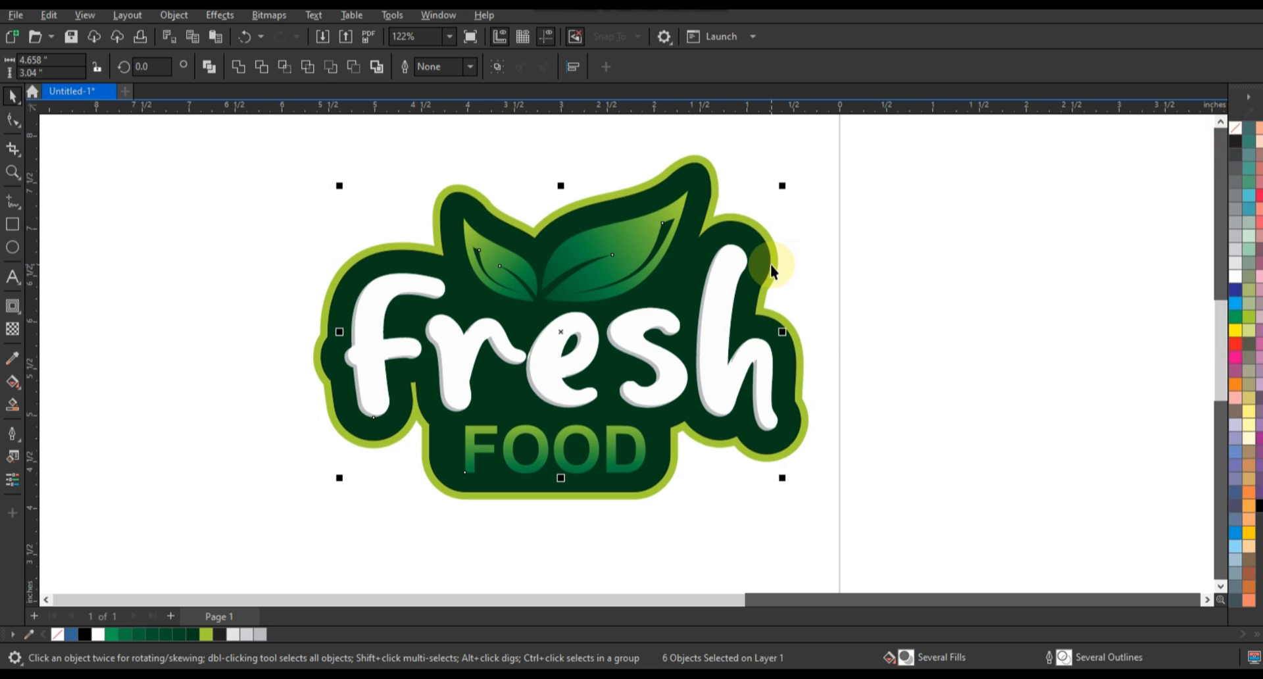
{"action": "key", "text": "ctrl+g"}
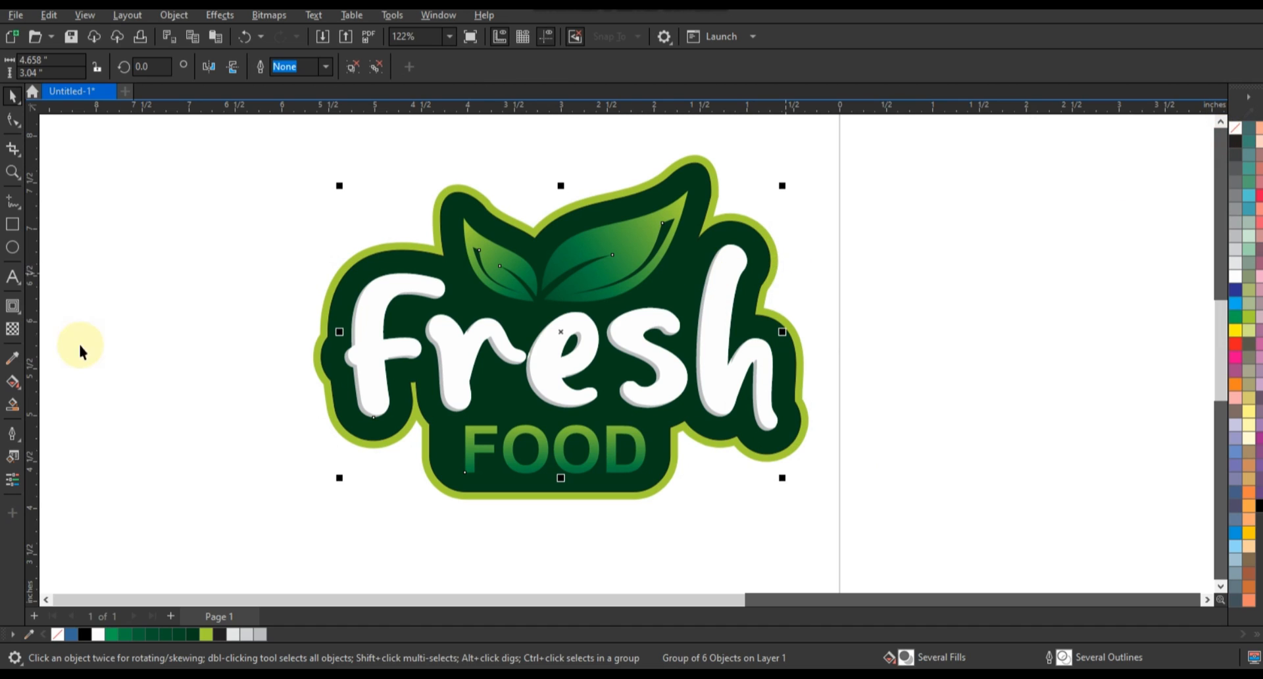
- Apply a drop shadow to the grouped leaves and lettering with an opacity of 90
{"action": "left_click", "coordinate": [19, 312]}
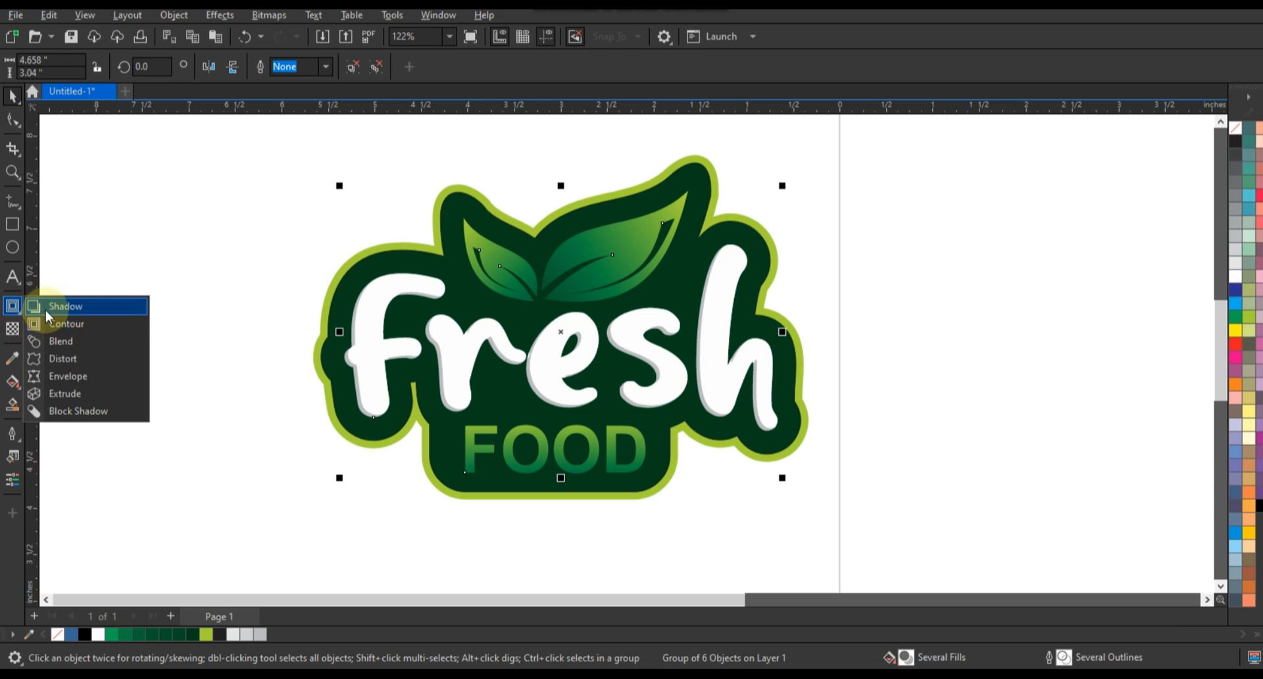
{"action": "left_click", "coordinate": [39, 308]}
{"action": "left_click_drag", "start_coordinate": [582, 235], "coordinate": [559, 471]}
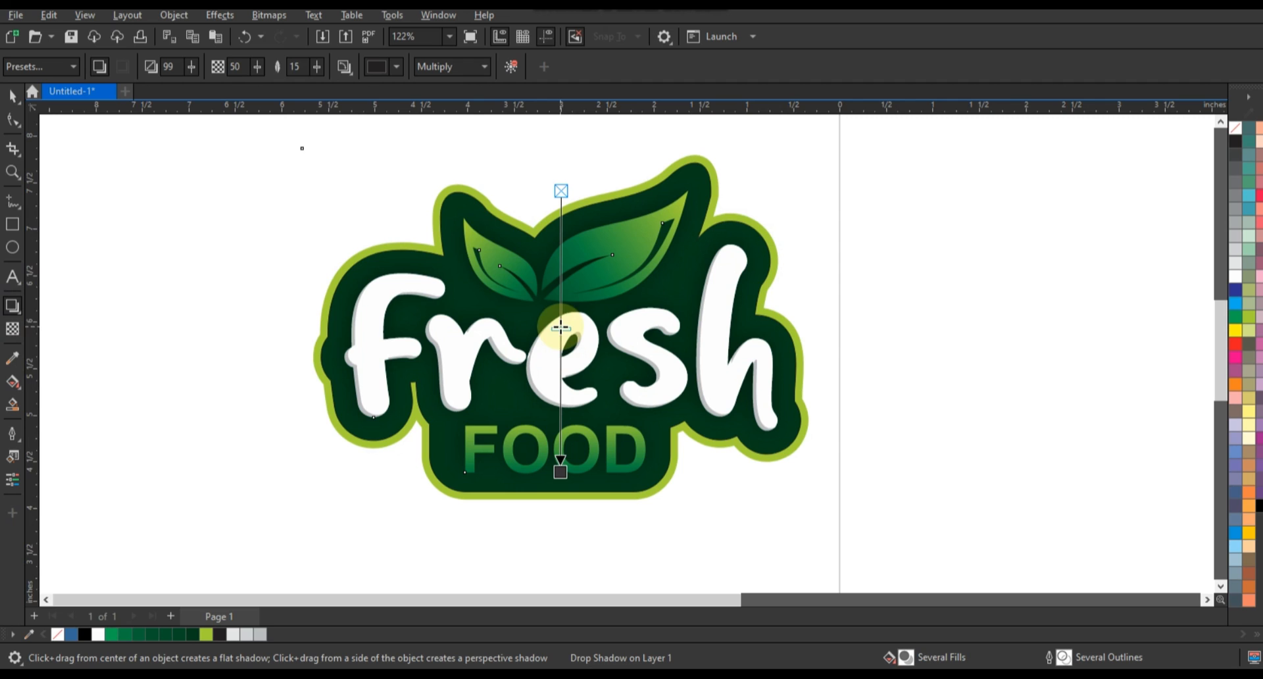
{"action": "left_click", "coordinate": [352, 67]}
{"action": "left_click_drag", "start_coordinate": [560, 329], "coordinate": [563, 440]}
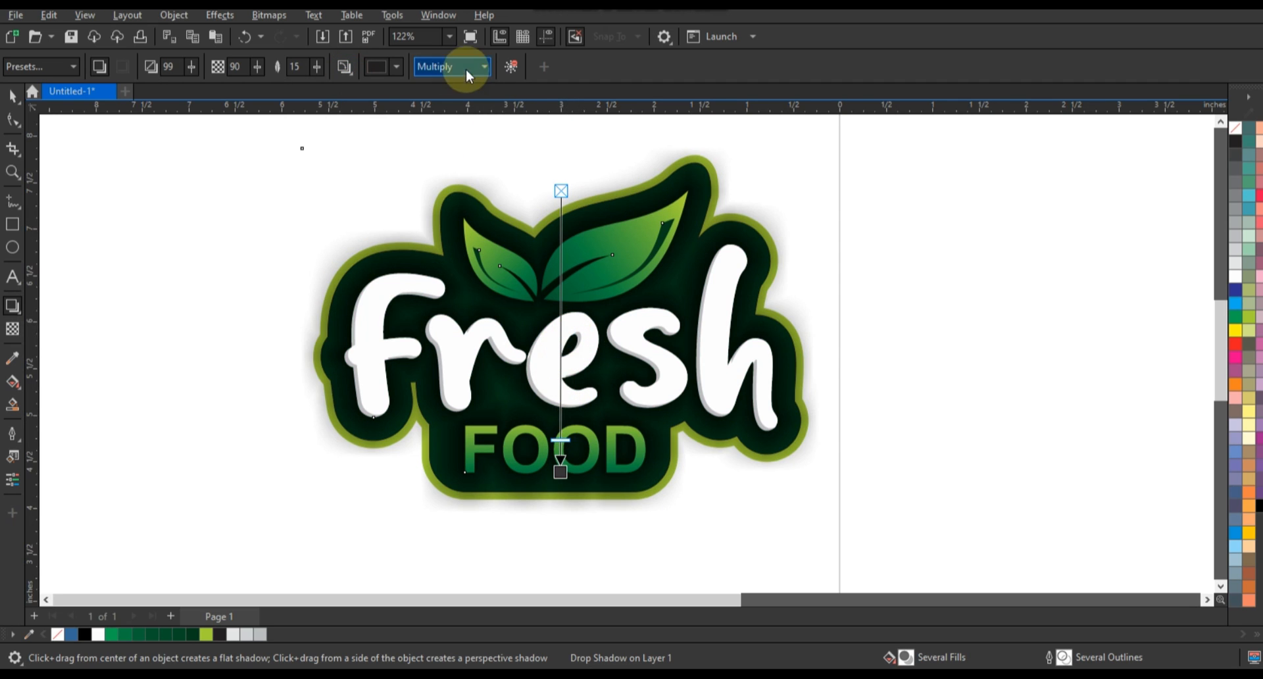
- Set the drop shadow's feathering to 5 and reduce its opacity to 42
{"action": "double_click", "coordinate": [291, 67]}
{"action": "type", "text": "5"}
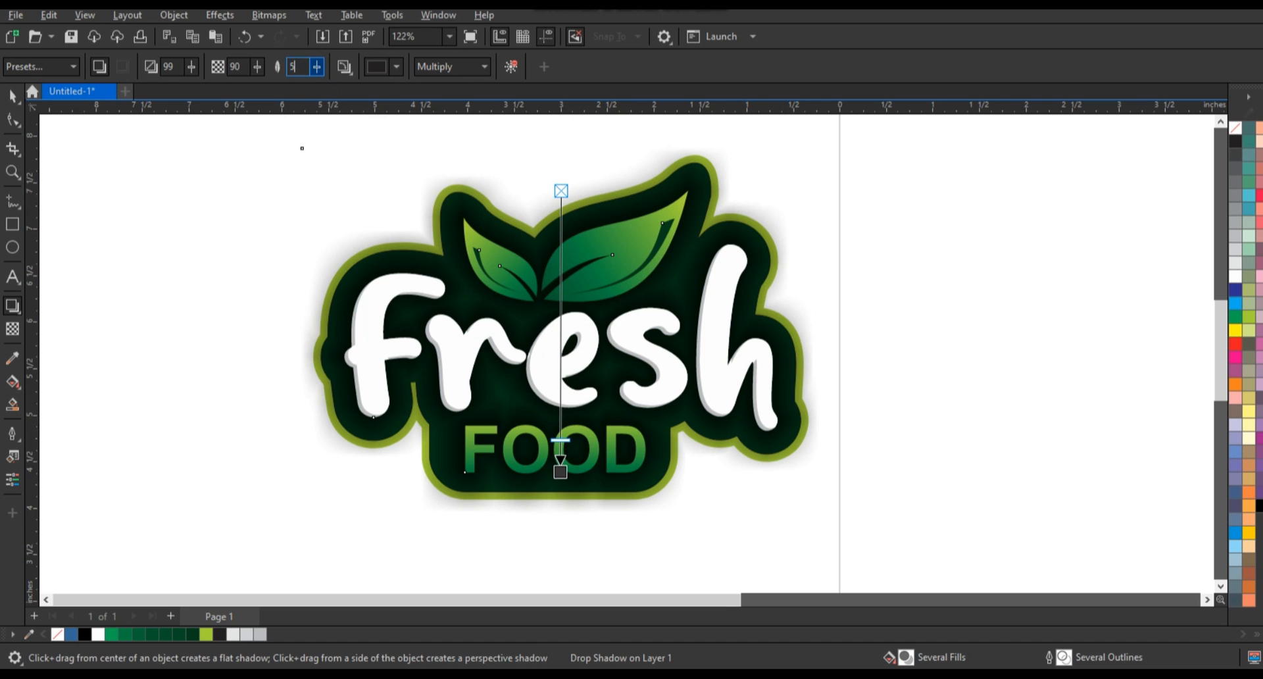
{"action": "key", "text": "Return"}
{"action": "left_click_drag", "start_coordinate": [562, 439], "coordinate": [562, 332]}
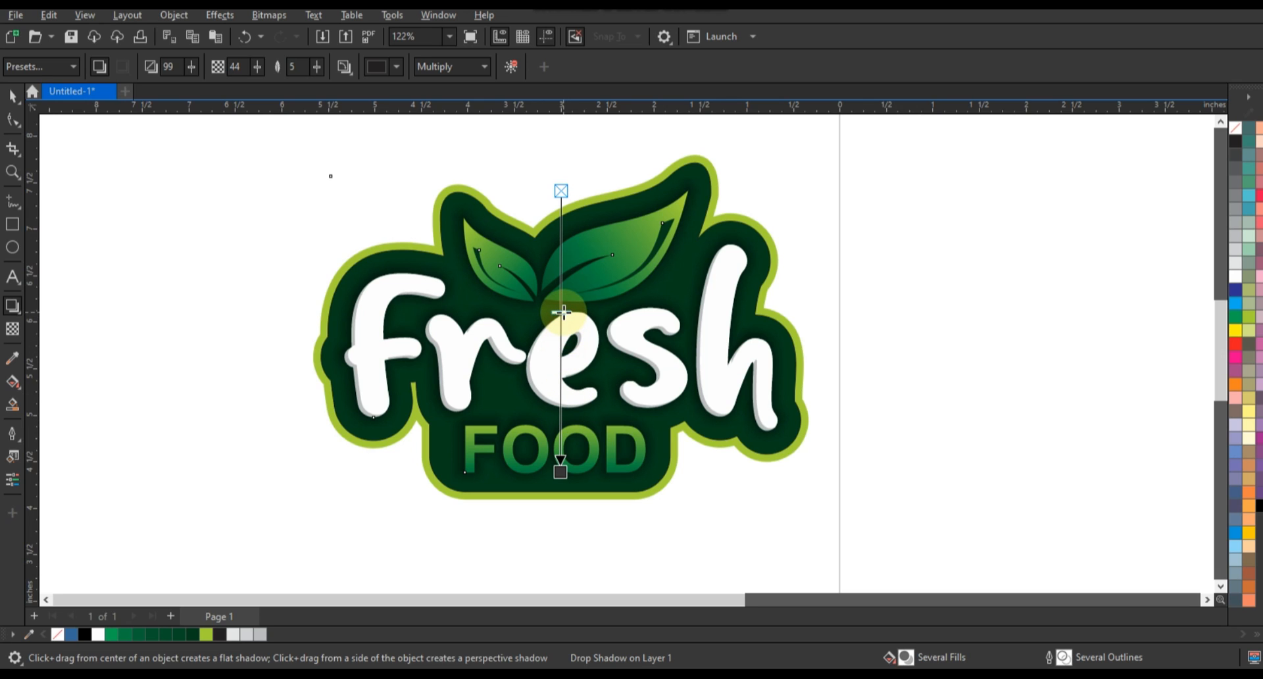
{"action": "left_click_drag", "start_coordinate": [567, 313], "coordinate": [564, 343]}
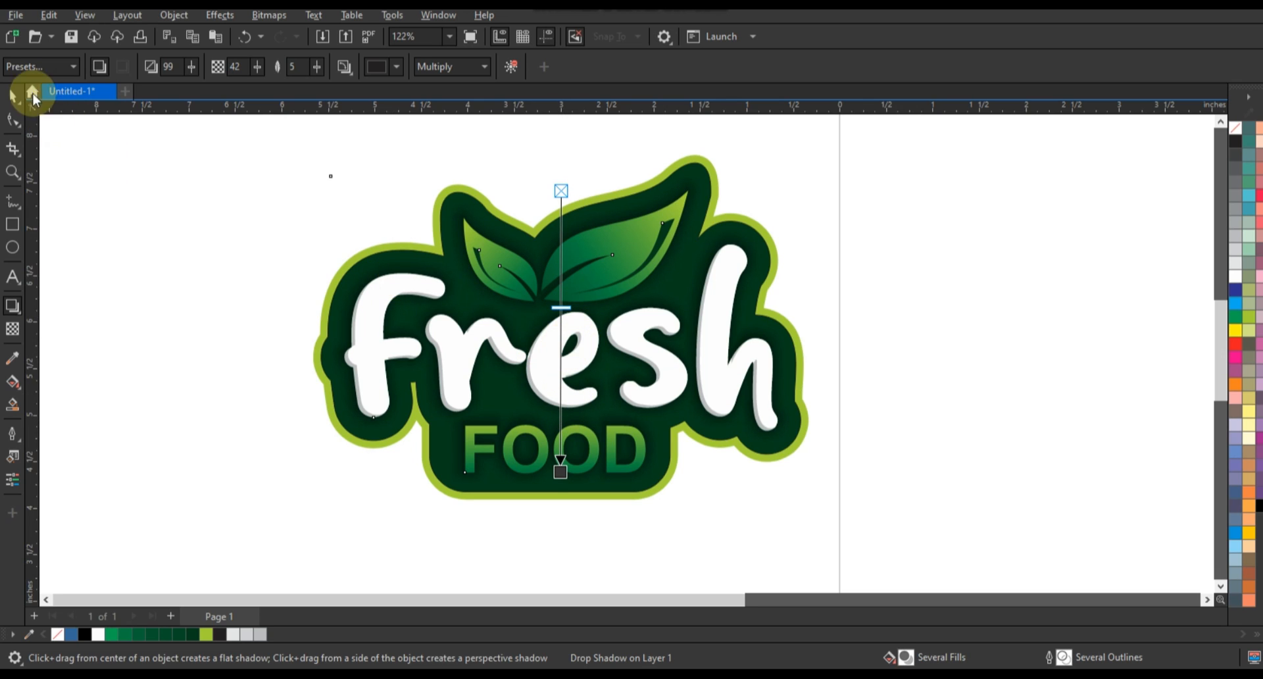
{"action": "left_click", "coordinate": [11, 95]}
{"action": "left_click", "coordinate": [167, 16]}
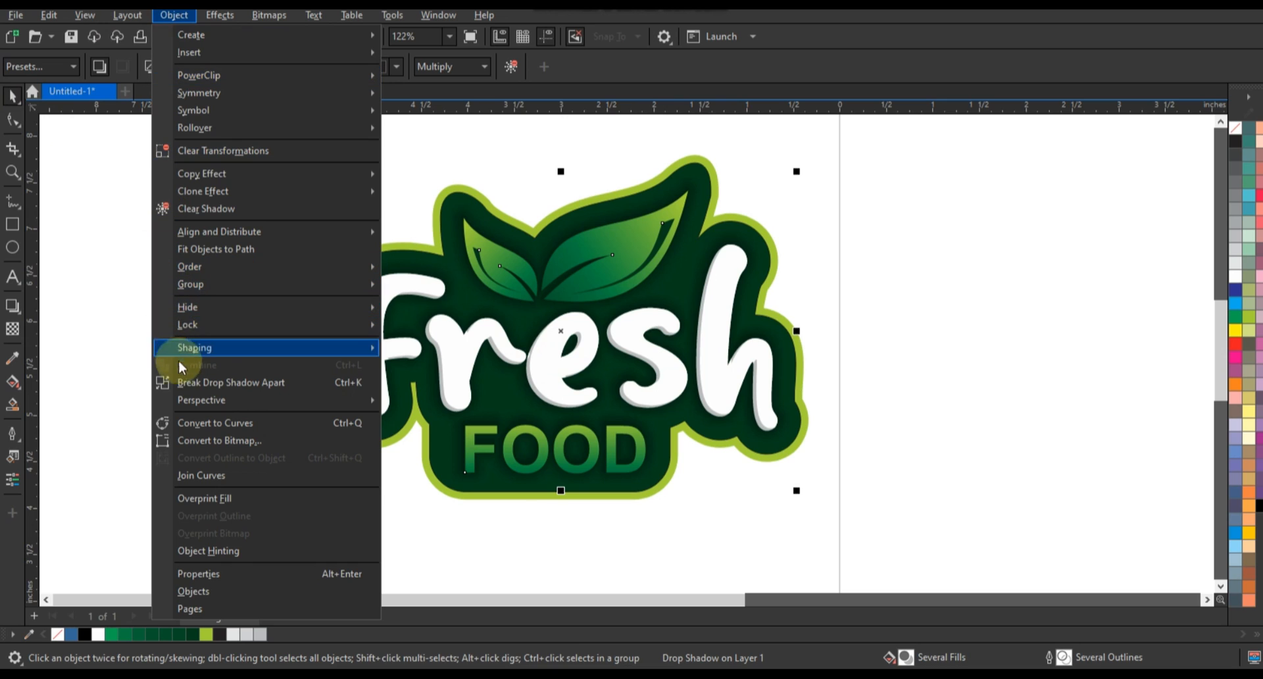
{"action": "left_click", "coordinate": [149, 309]}
{"action": "left_click", "coordinate": [198, 363]}
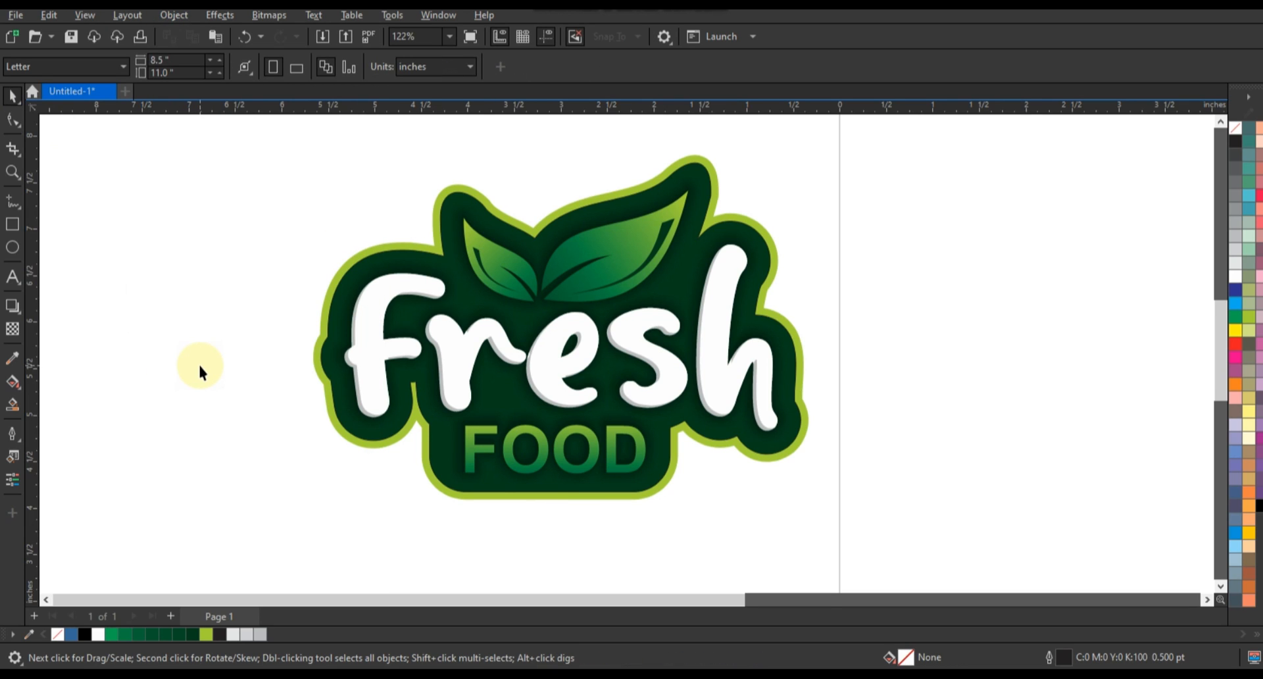
- Select the whole logo, including the contour shapes, and move it to the right onto the page
{"action": "scroll", "coordinate": [199, 365], "scroll_direction": "down", "scroll_amount": 2}
{"action": "left_click_drag", "start_coordinate": [175, 206], "coordinate": [583, 461]}
{"action": "left_click_drag", "start_coordinate": [421, 373], "coordinate": [764, 359]}
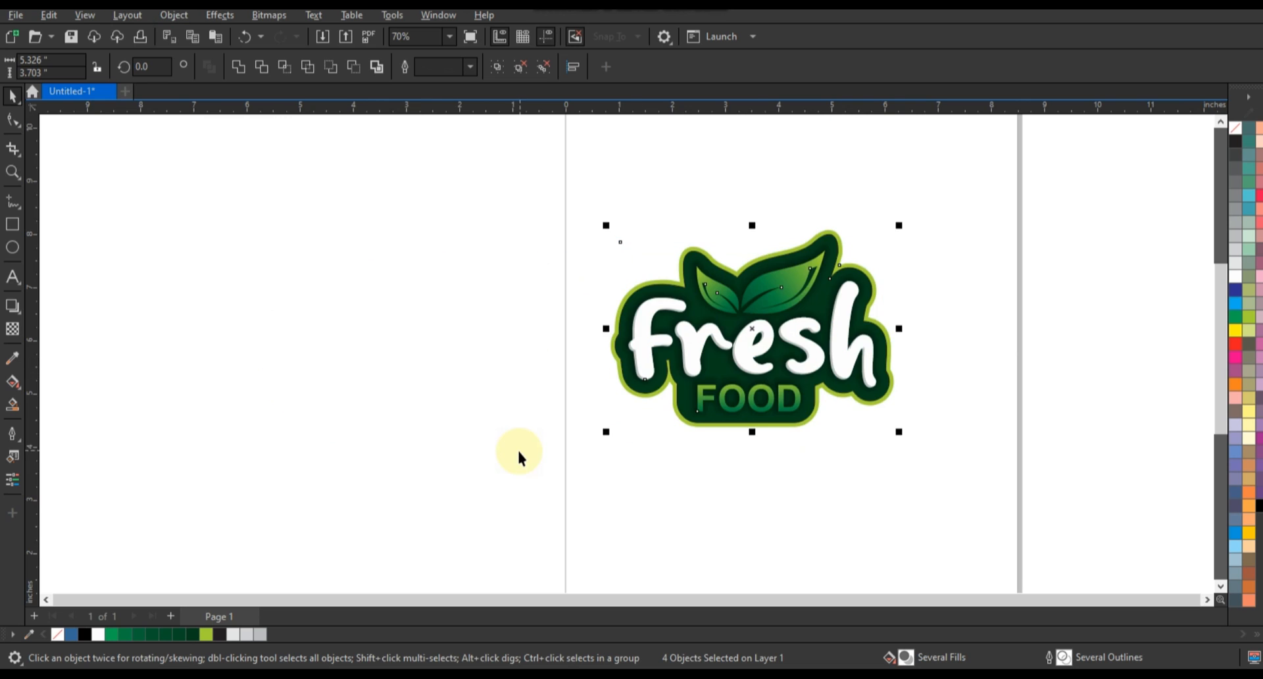
{"action": "left_click", "coordinate": [518, 449]}
{"action": "scroll", "coordinate": [515, 450], "scroll_direction": "down", "scroll_amount": 1}
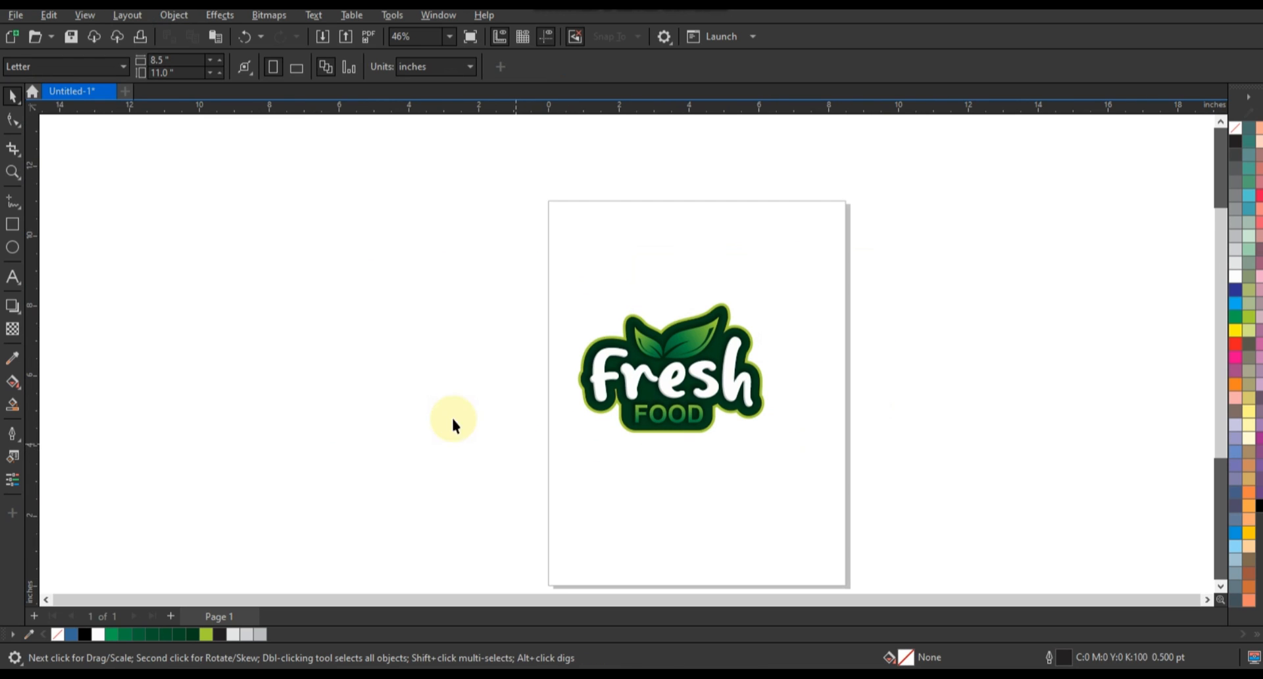
{"action": "left_click", "coordinate": [13, 171]}
{"action": "left_click_drag", "start_coordinate": [523, 259], "coordinate": [893, 468]}
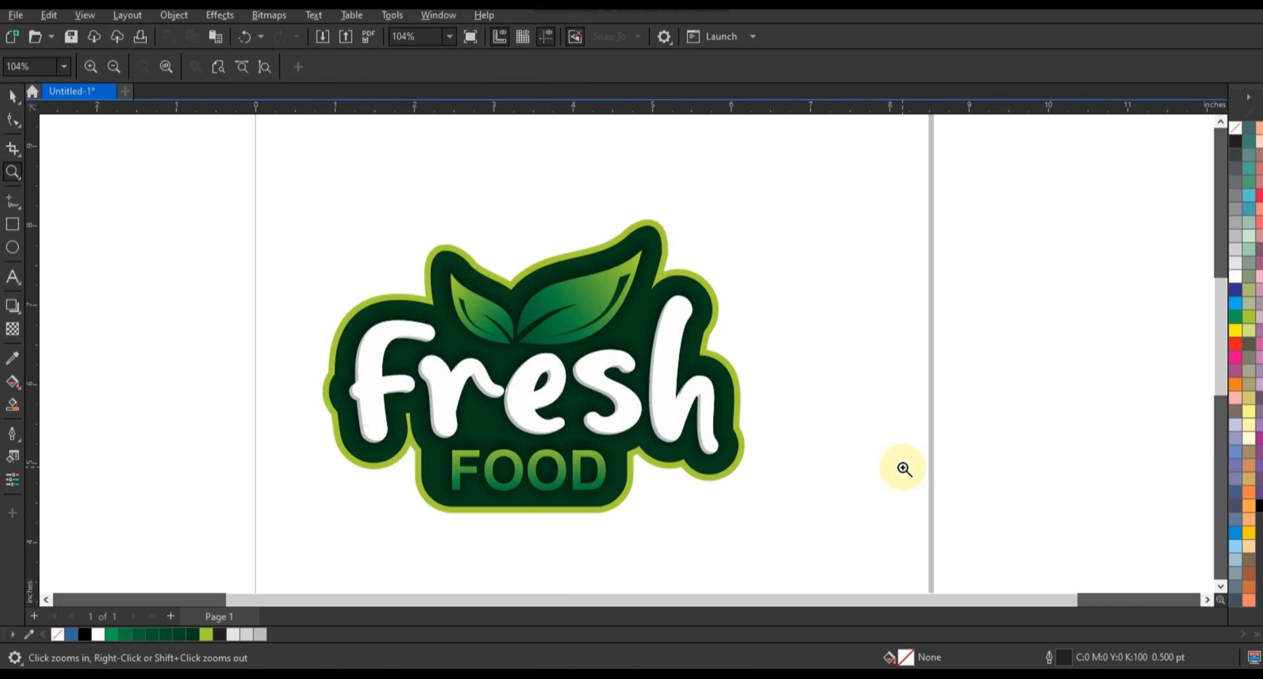